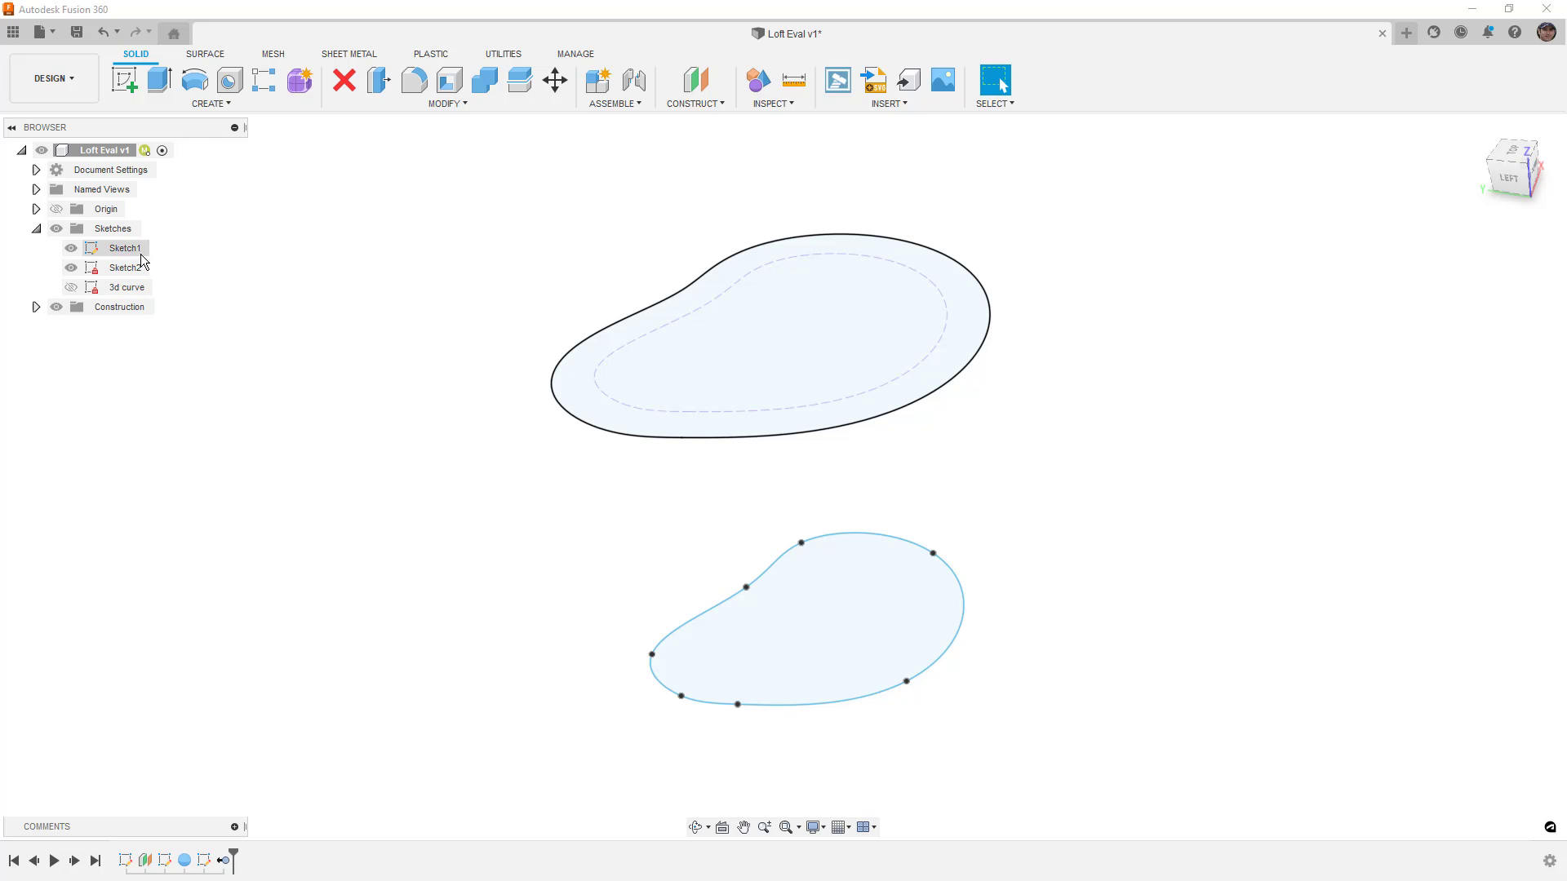
Start a solid Loft from the lower Sketch1 profile to the upper Sketch2 profile.
left_click(227, 104)
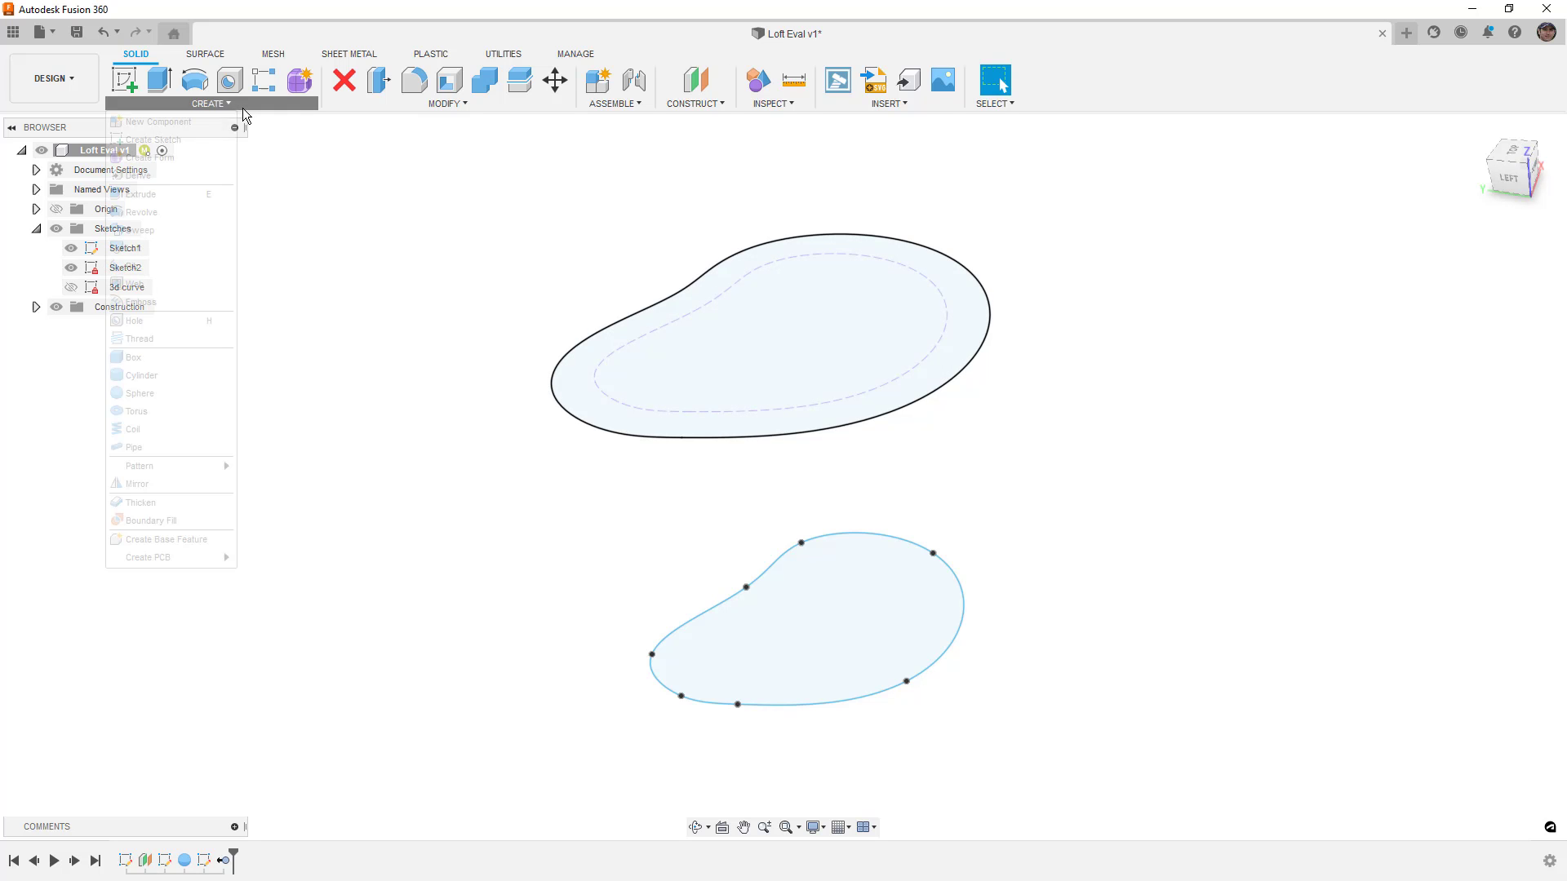
left_click(154, 249)
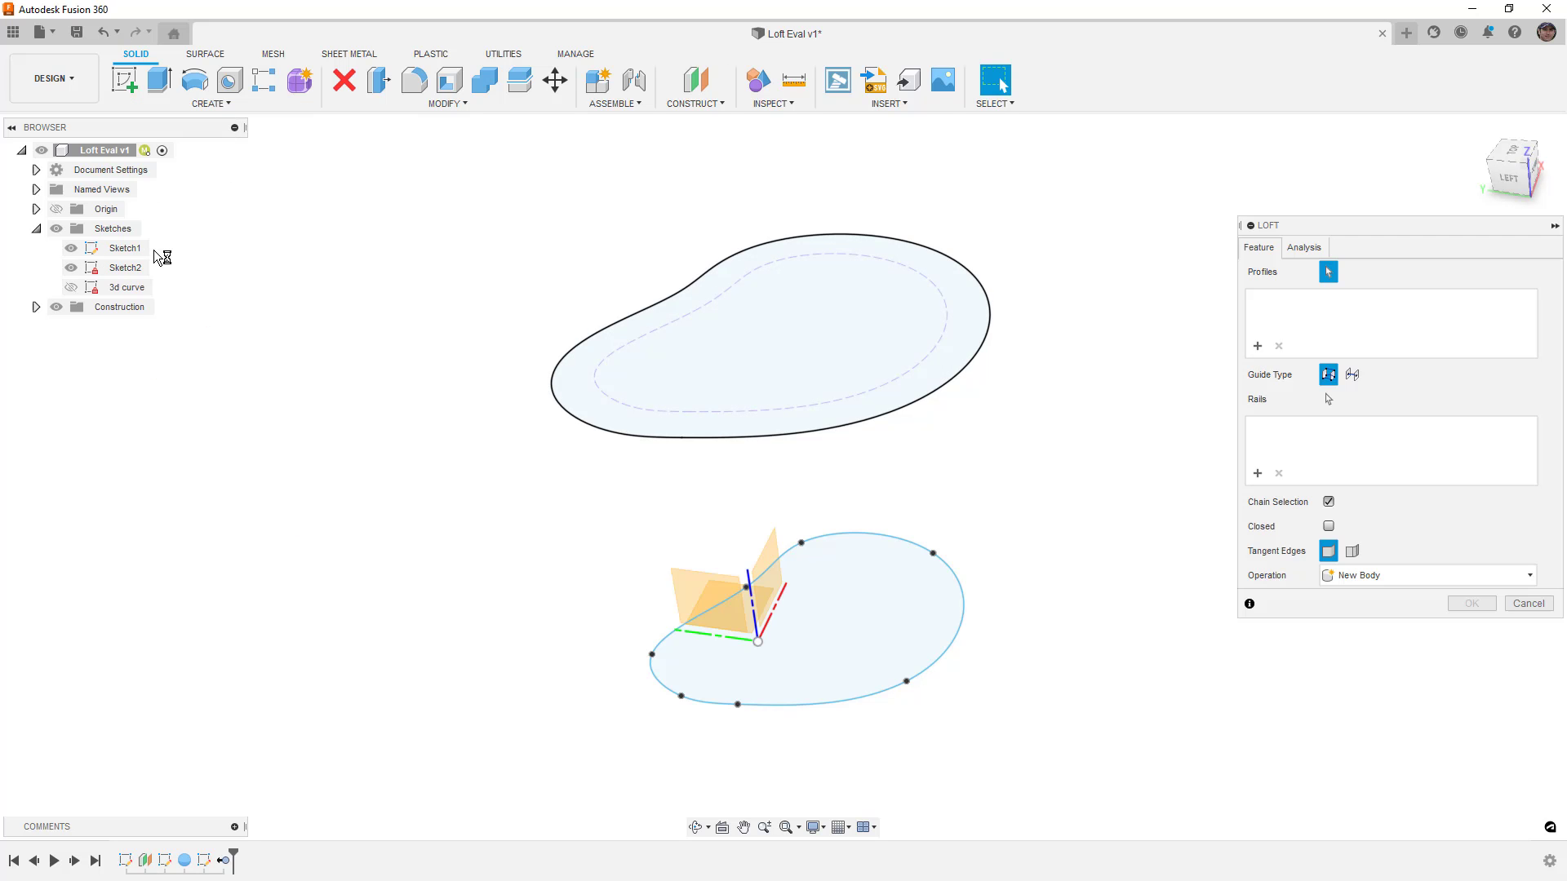
left_click(802, 710)
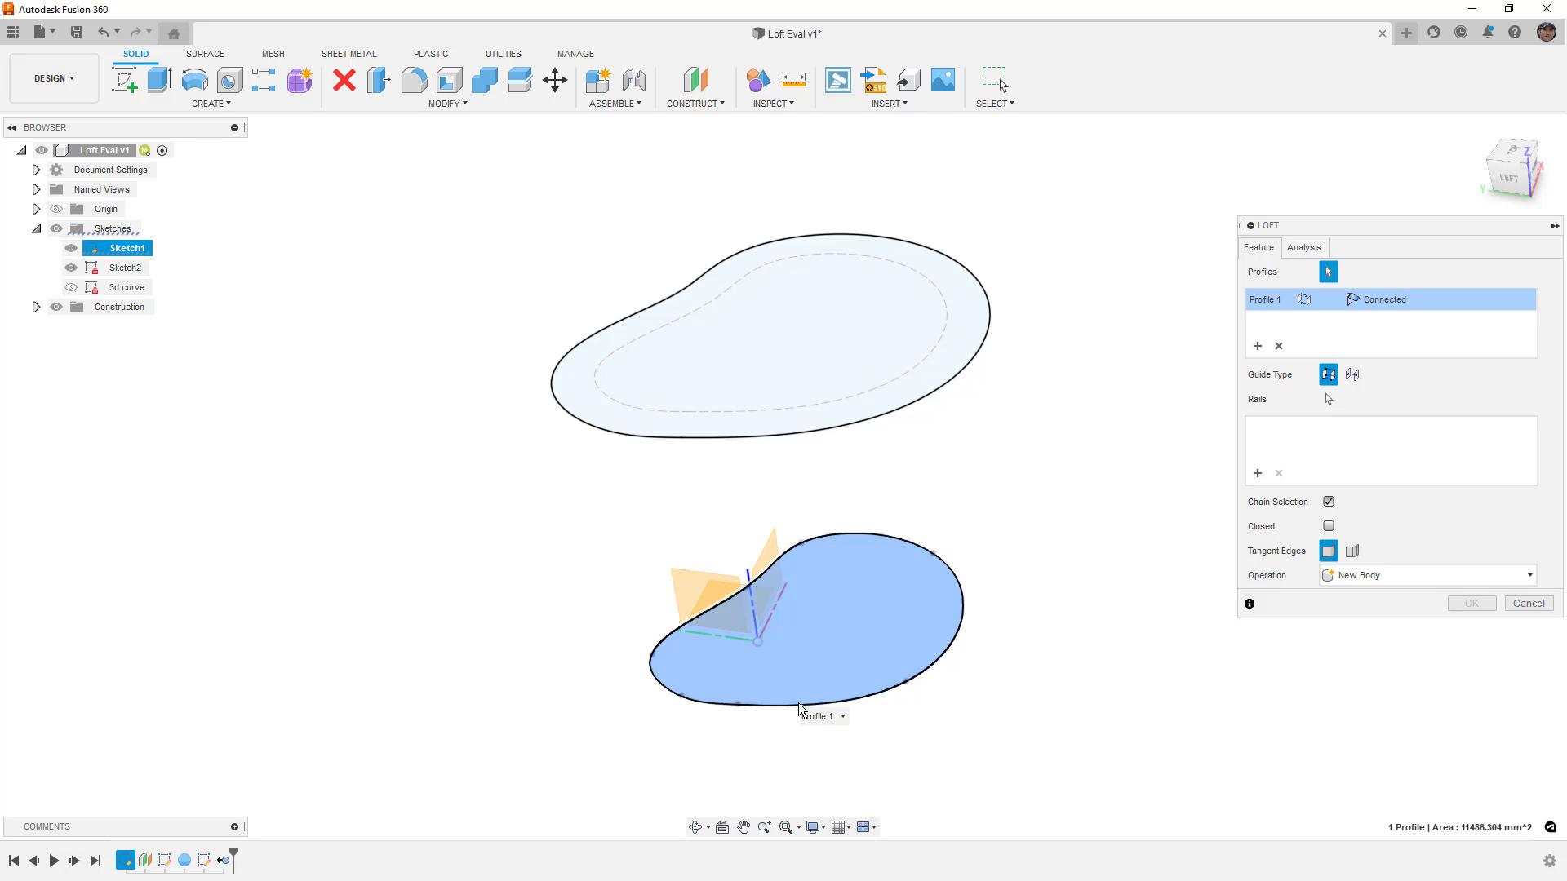
left_click(766, 440)
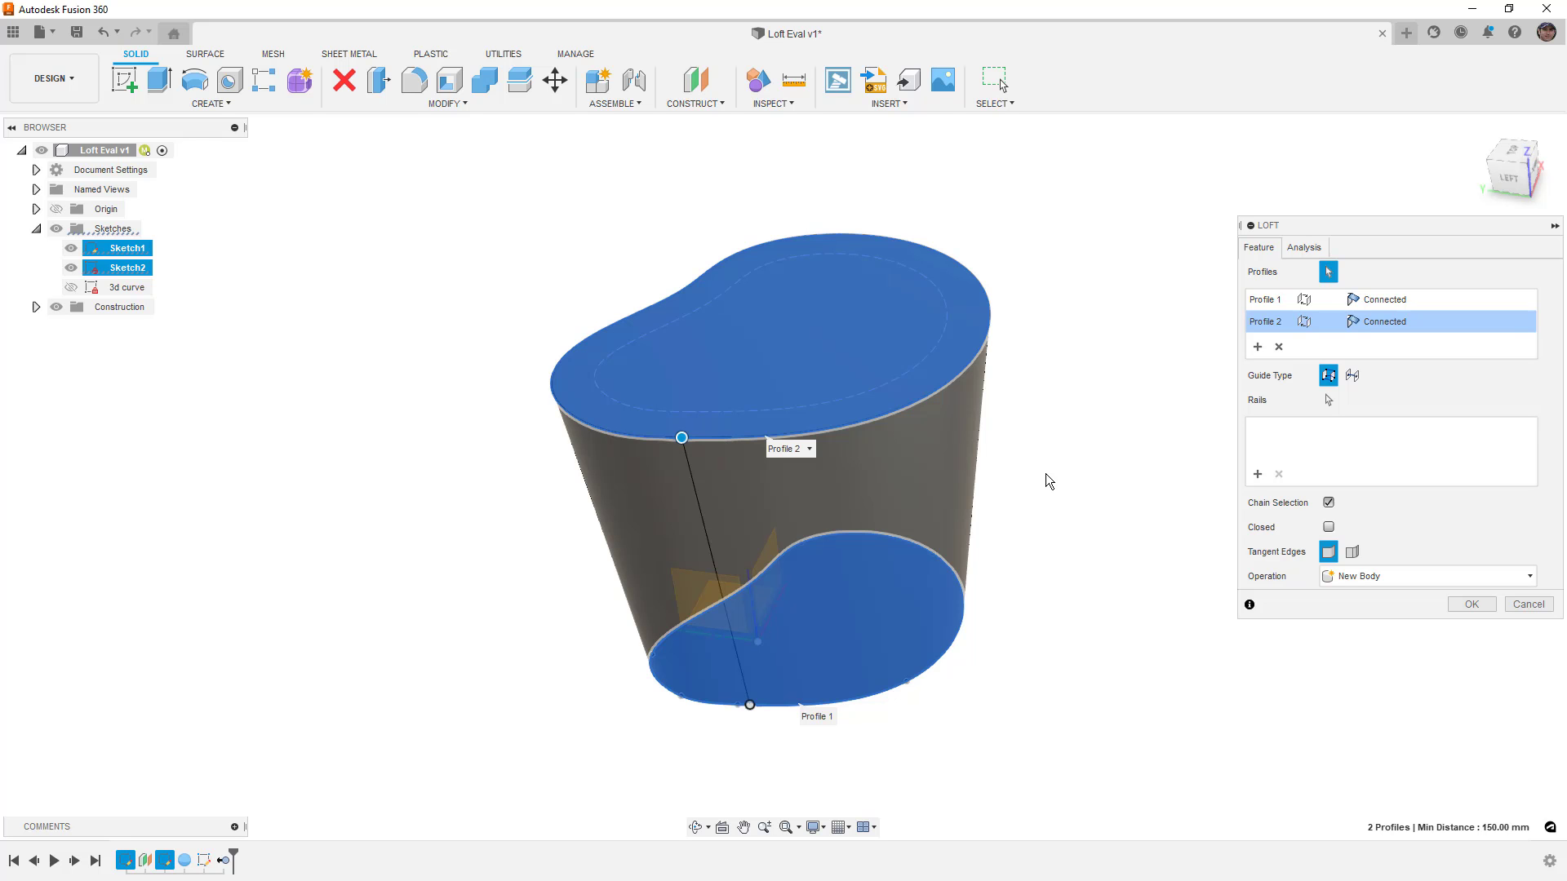
Set both loft profiles to the Direction end condition and complete the solid loft as a new body.
left_click(1385, 301)
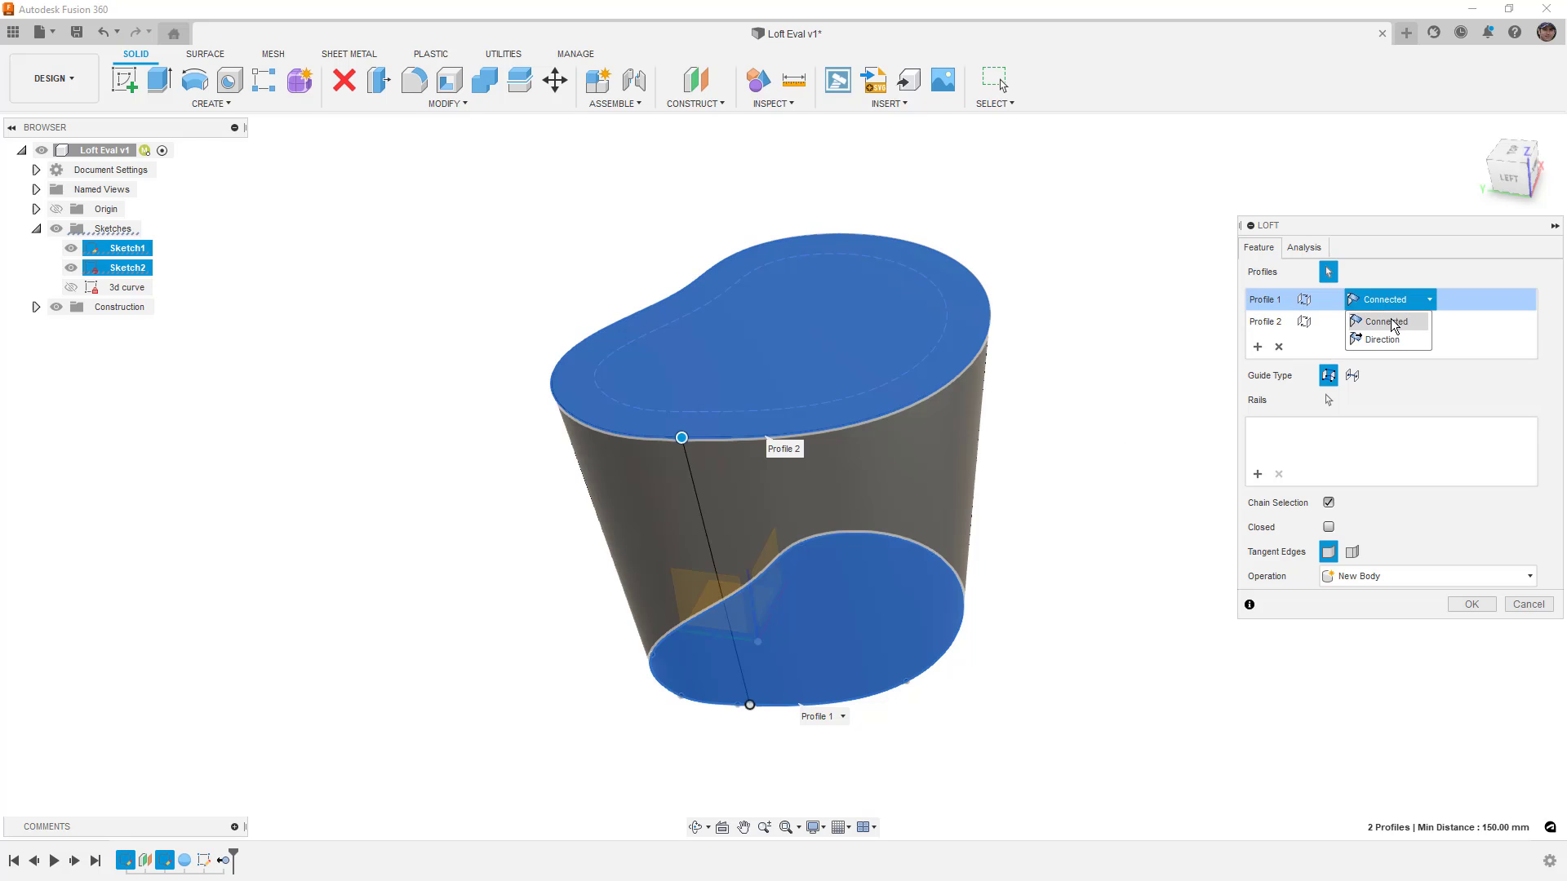
left_click(1395, 343)
left_click(1389, 323)
left_click(1386, 344)
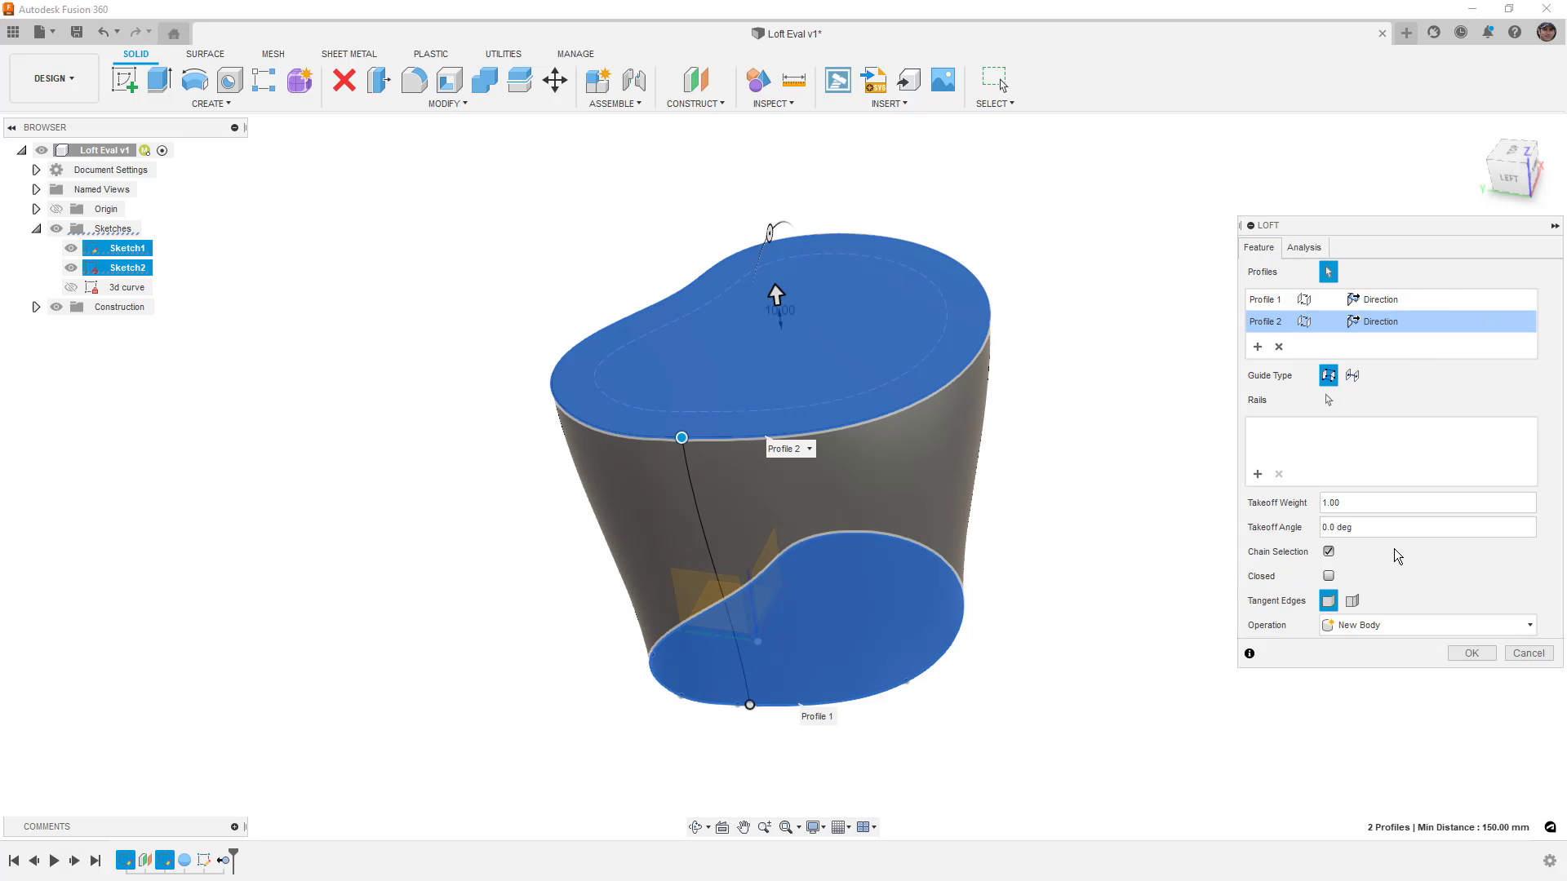
left_click(1471, 653)
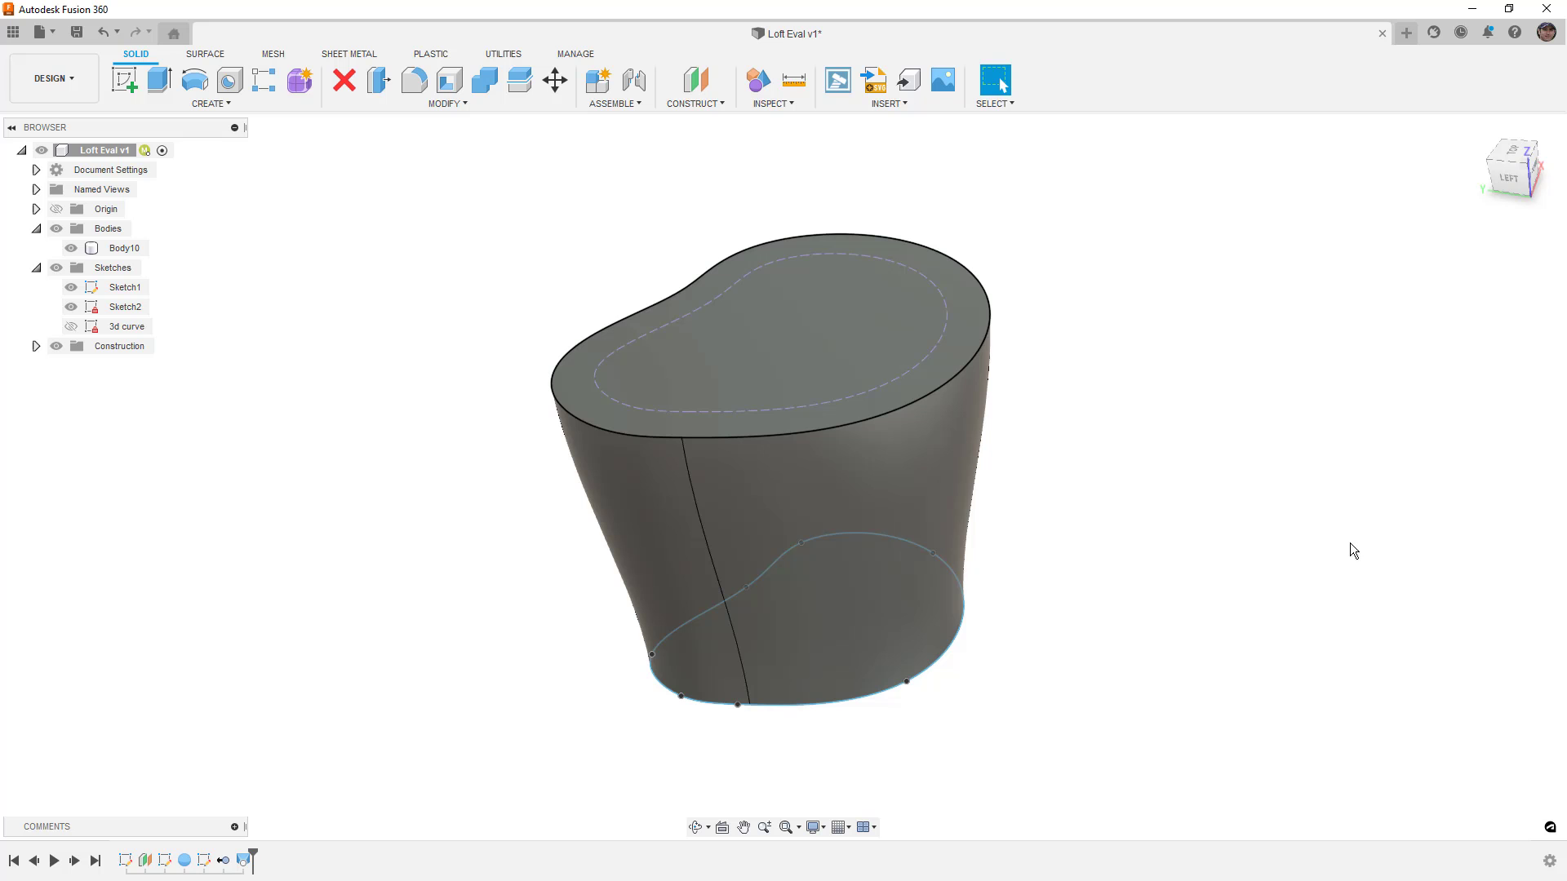
Hide the solid loft body and start a surface Loft from the lower Sketch1 curve to the upper Sketch2 curve.
mouse_move(1161, 545)
middle_mouse_down("shift")
mouse_move(1151, 451)
mouse_move(1007, 469)
mouse_move(1196, 487)
mouse_move(1189, 543)
middle_mouse_up("shift")
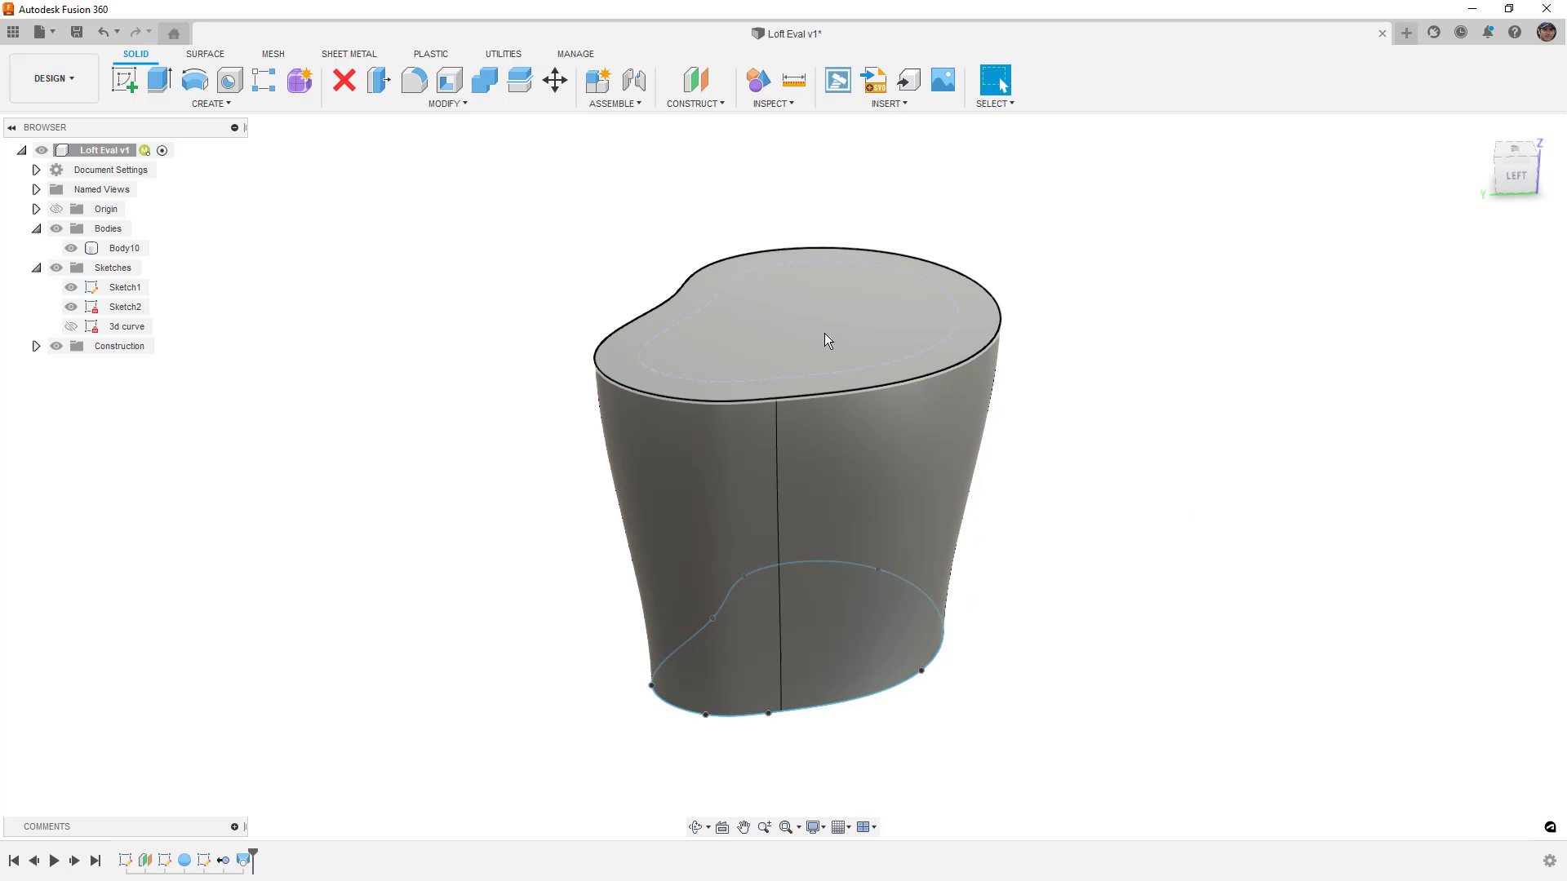
left_click(71, 248)
left_click(211, 54)
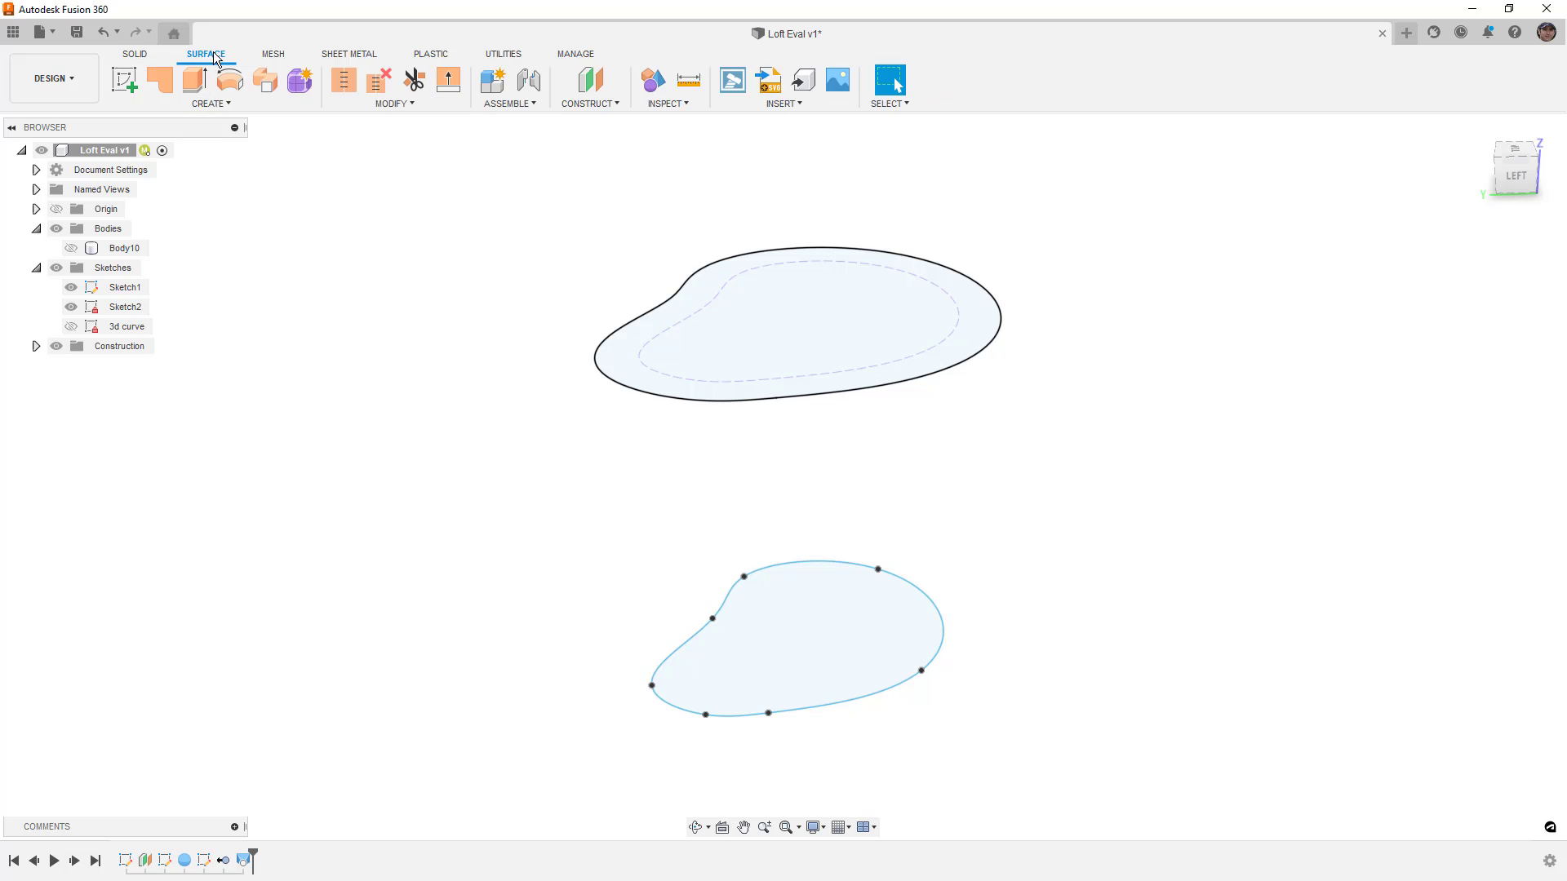
left_click(217, 101)
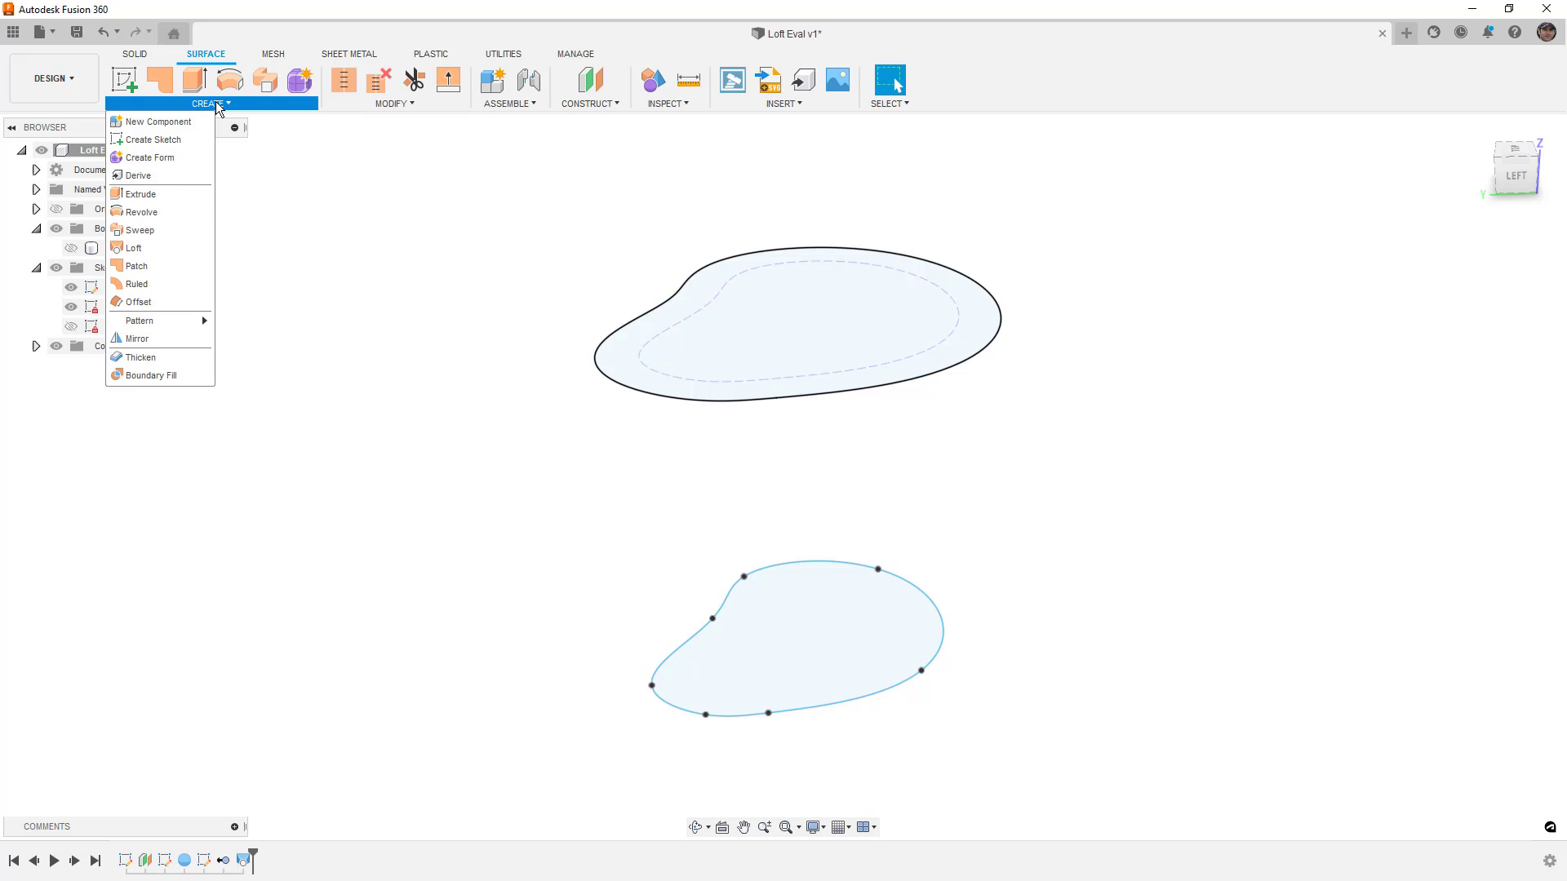
left_click(154, 250)
left_click(800, 720)
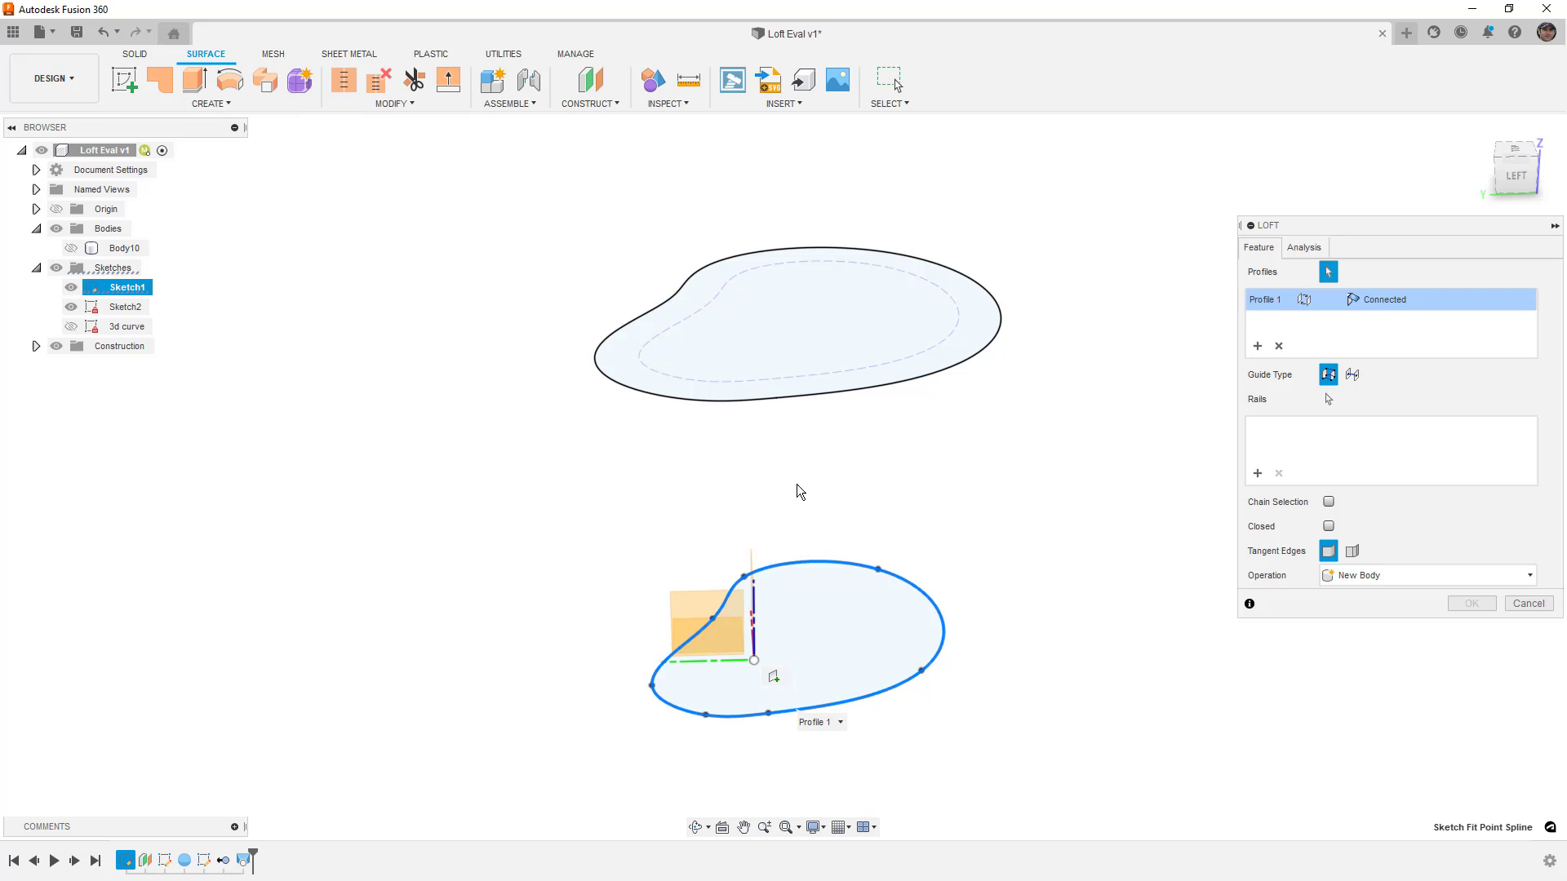
left_click(787, 399)
Set both surface loft profiles to the Direction end condition and complete the loft as a new body.
left_click(1387, 299)
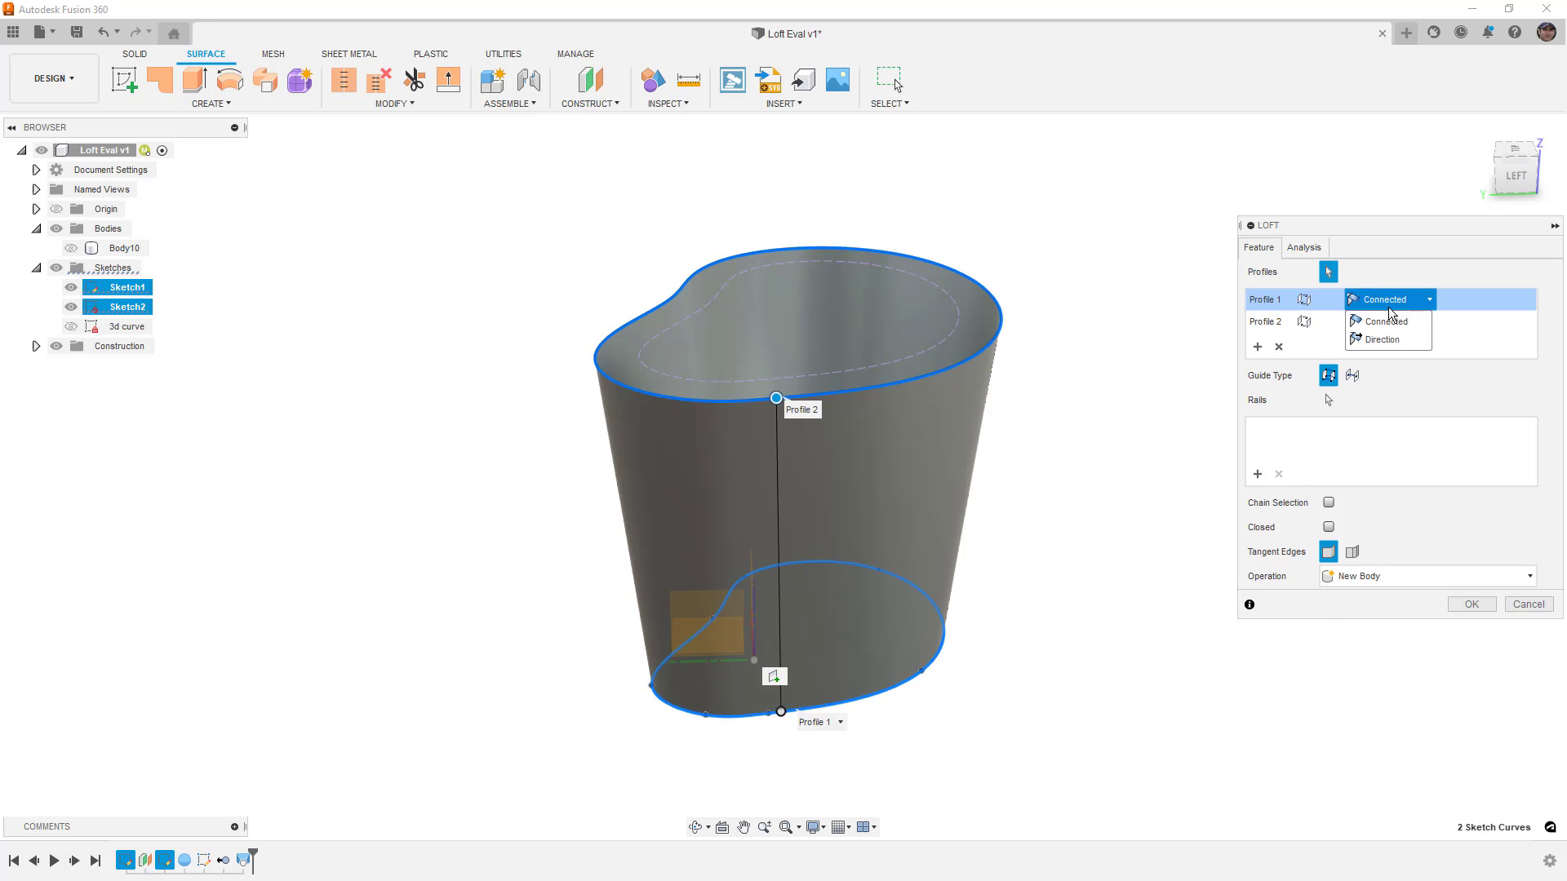
left_click(1385, 340)
left_click(1388, 321)
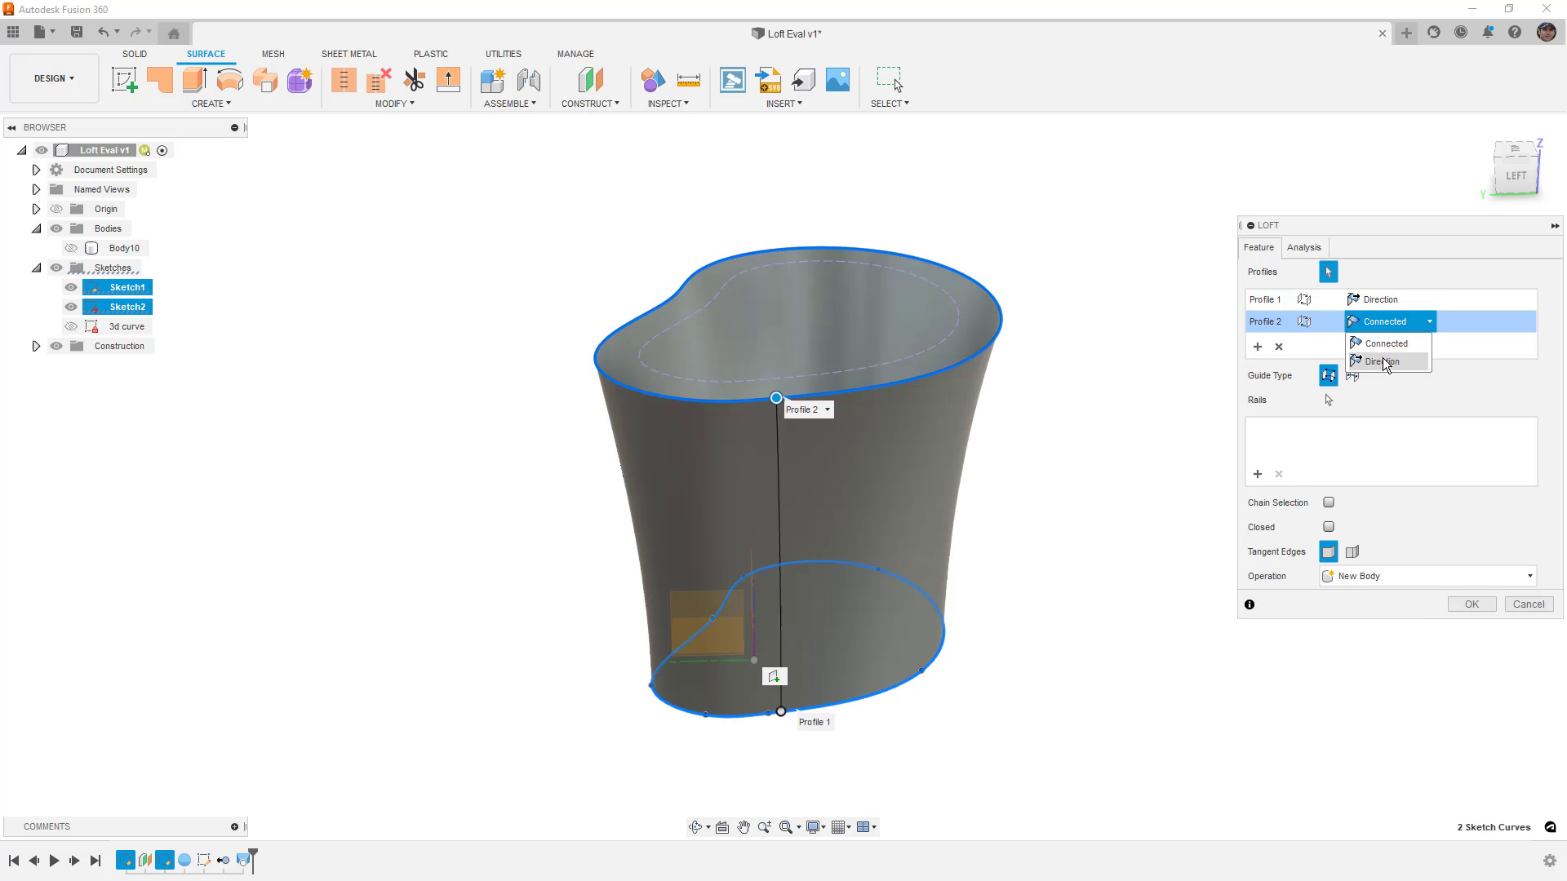
left_click(1386, 362)
left_click(1466, 657)
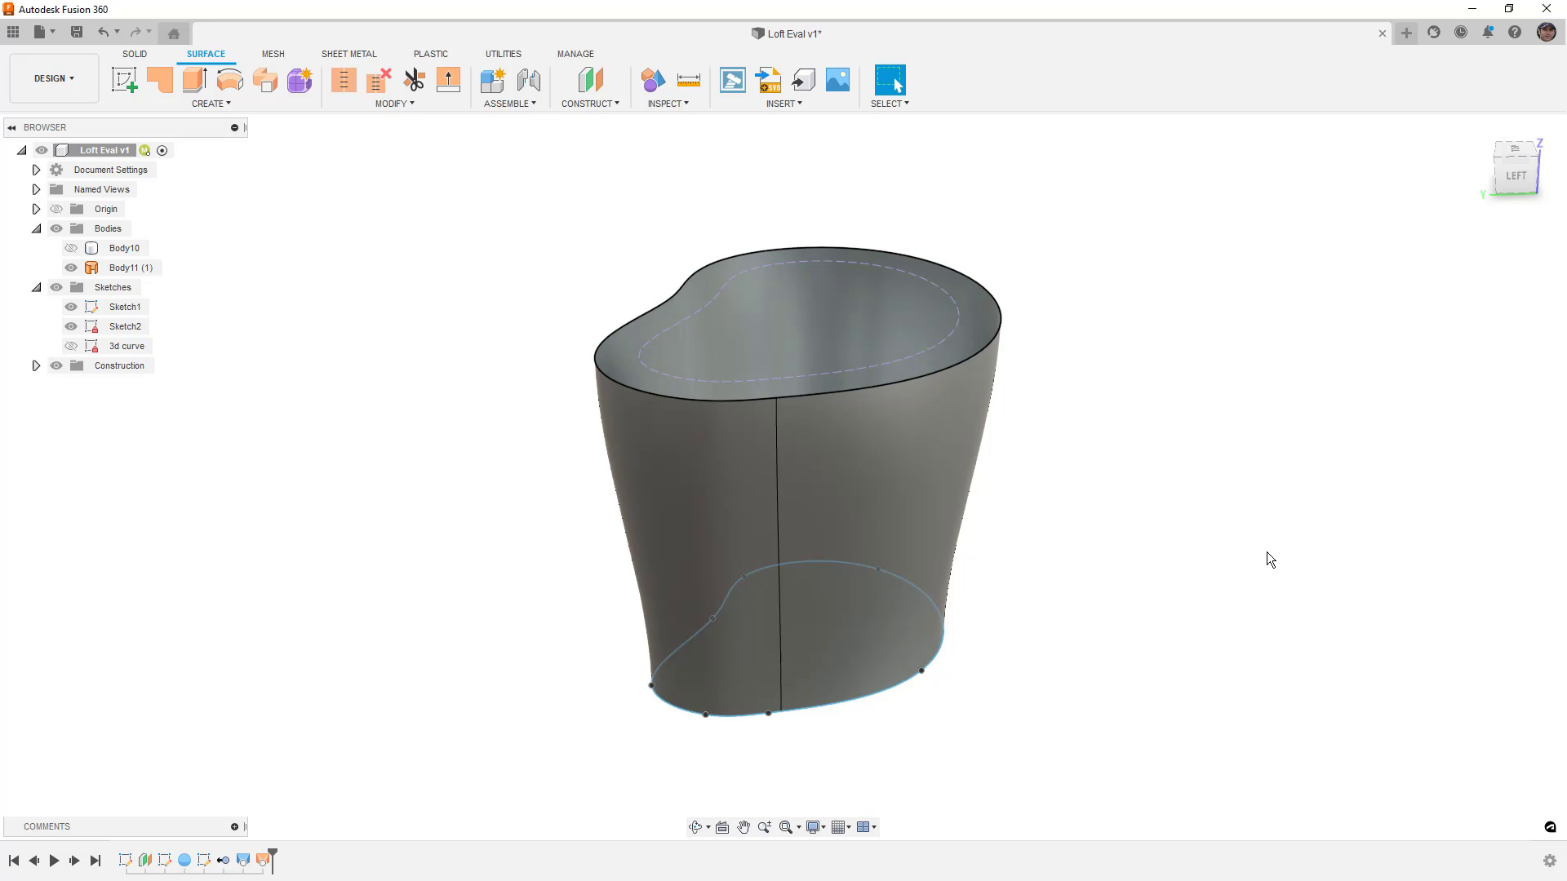
Compare the solid body with the open surface body by toggling its visibility, and leave both bodies hidden.
left_click(71, 248)
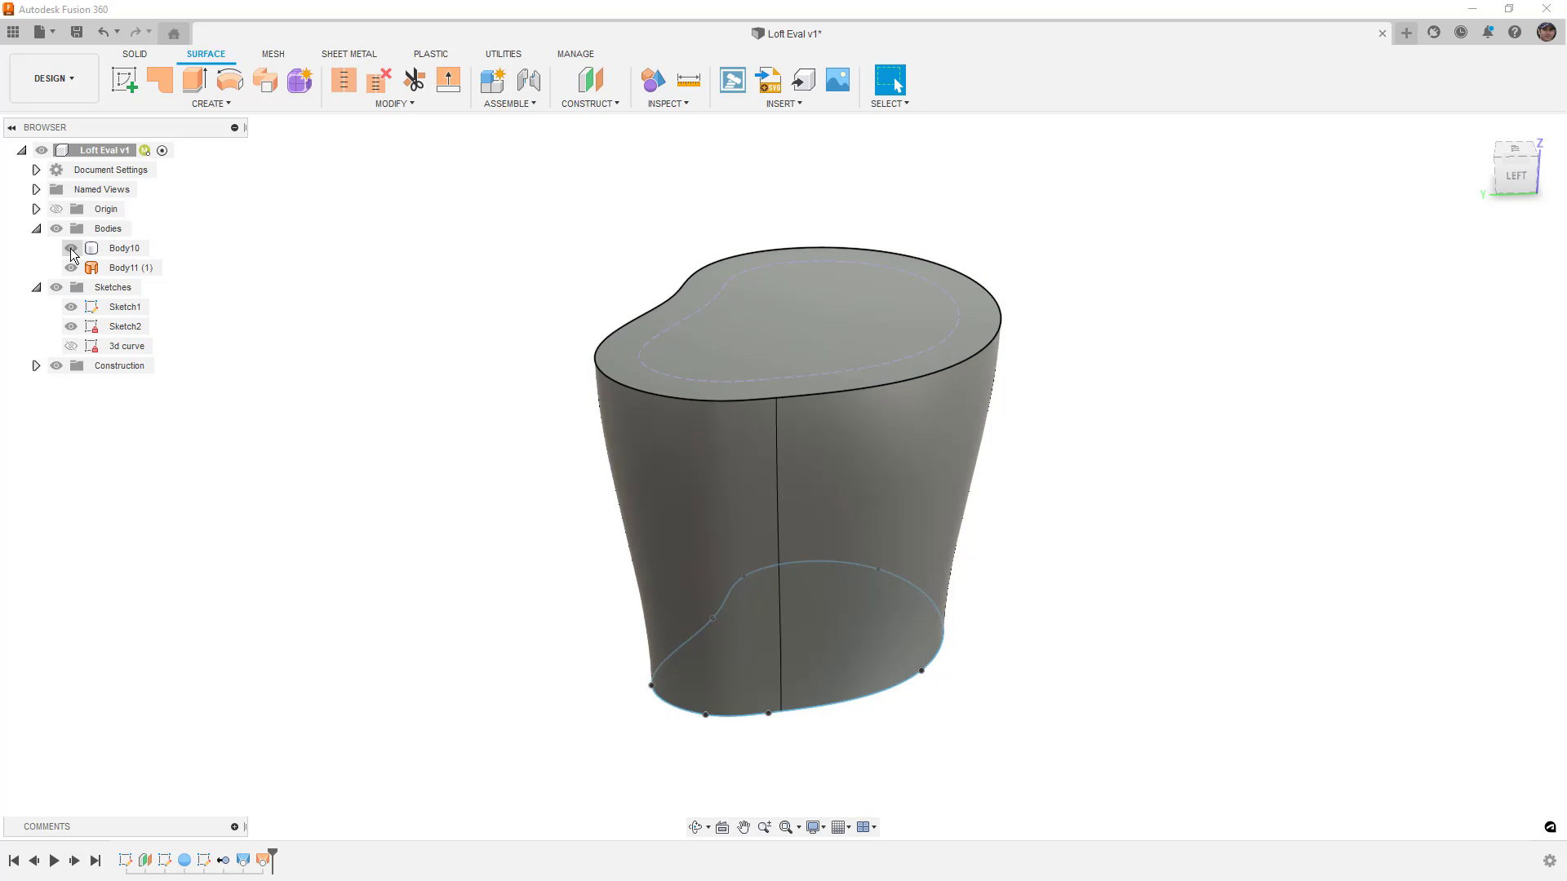
left_click(71, 248)
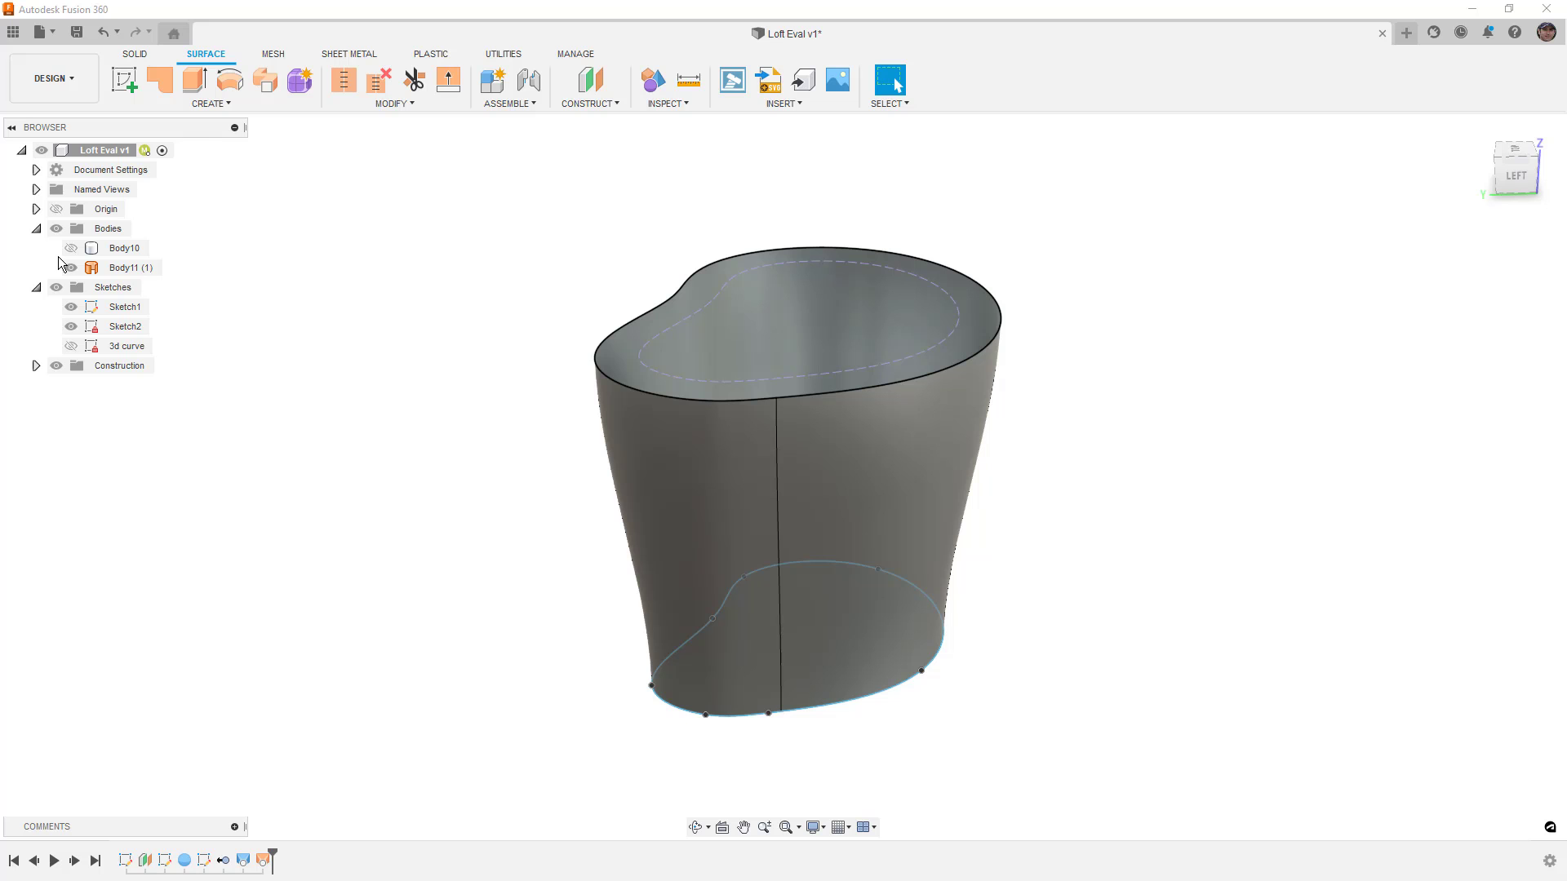
left_click(66, 265)
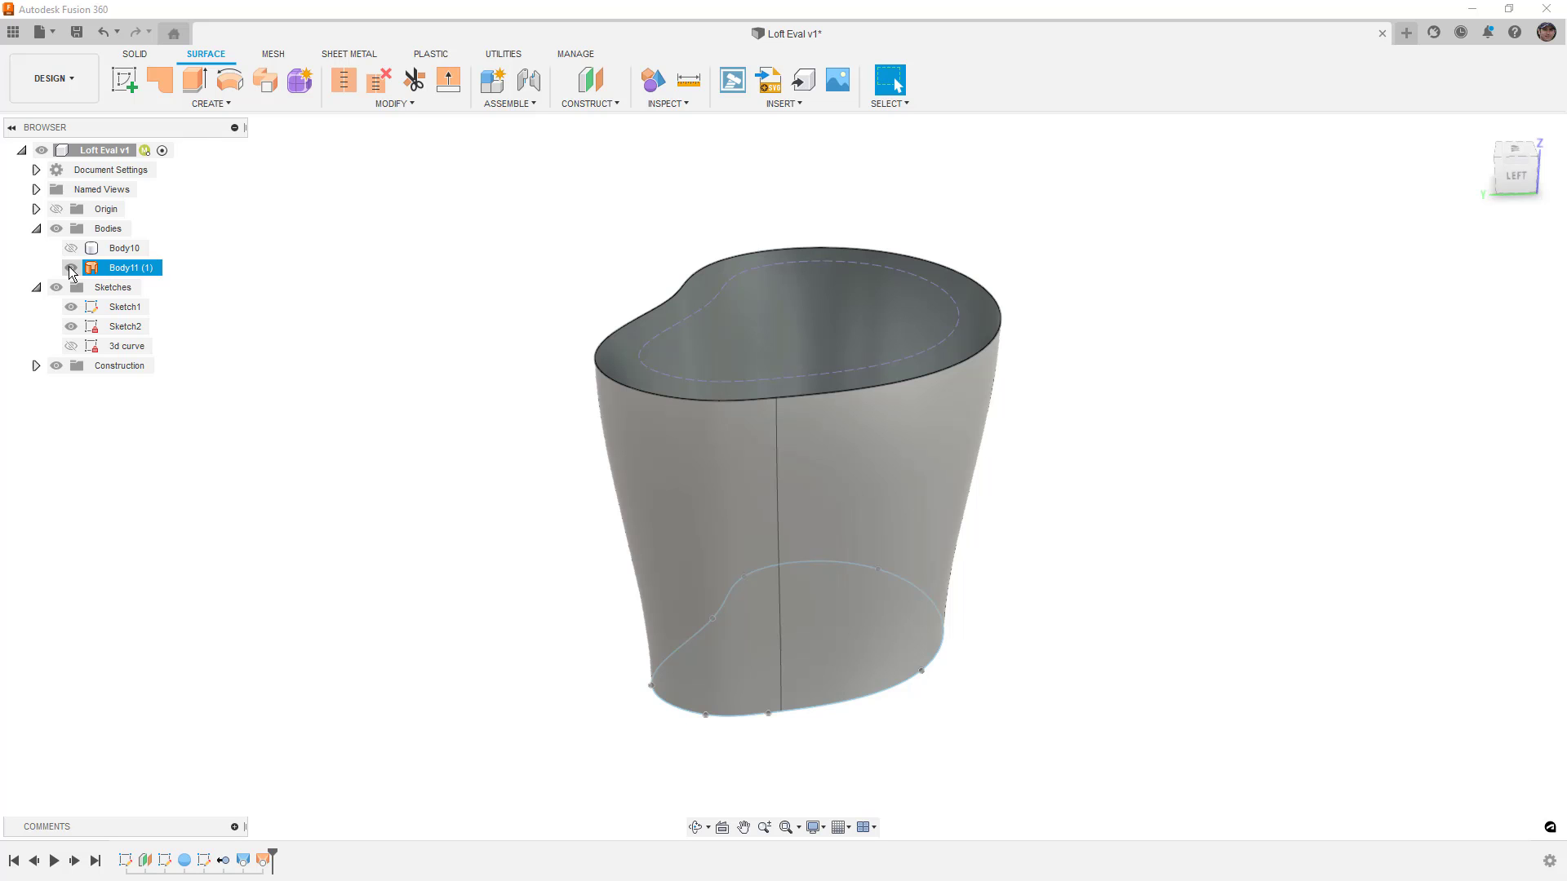
left_click(71, 268)
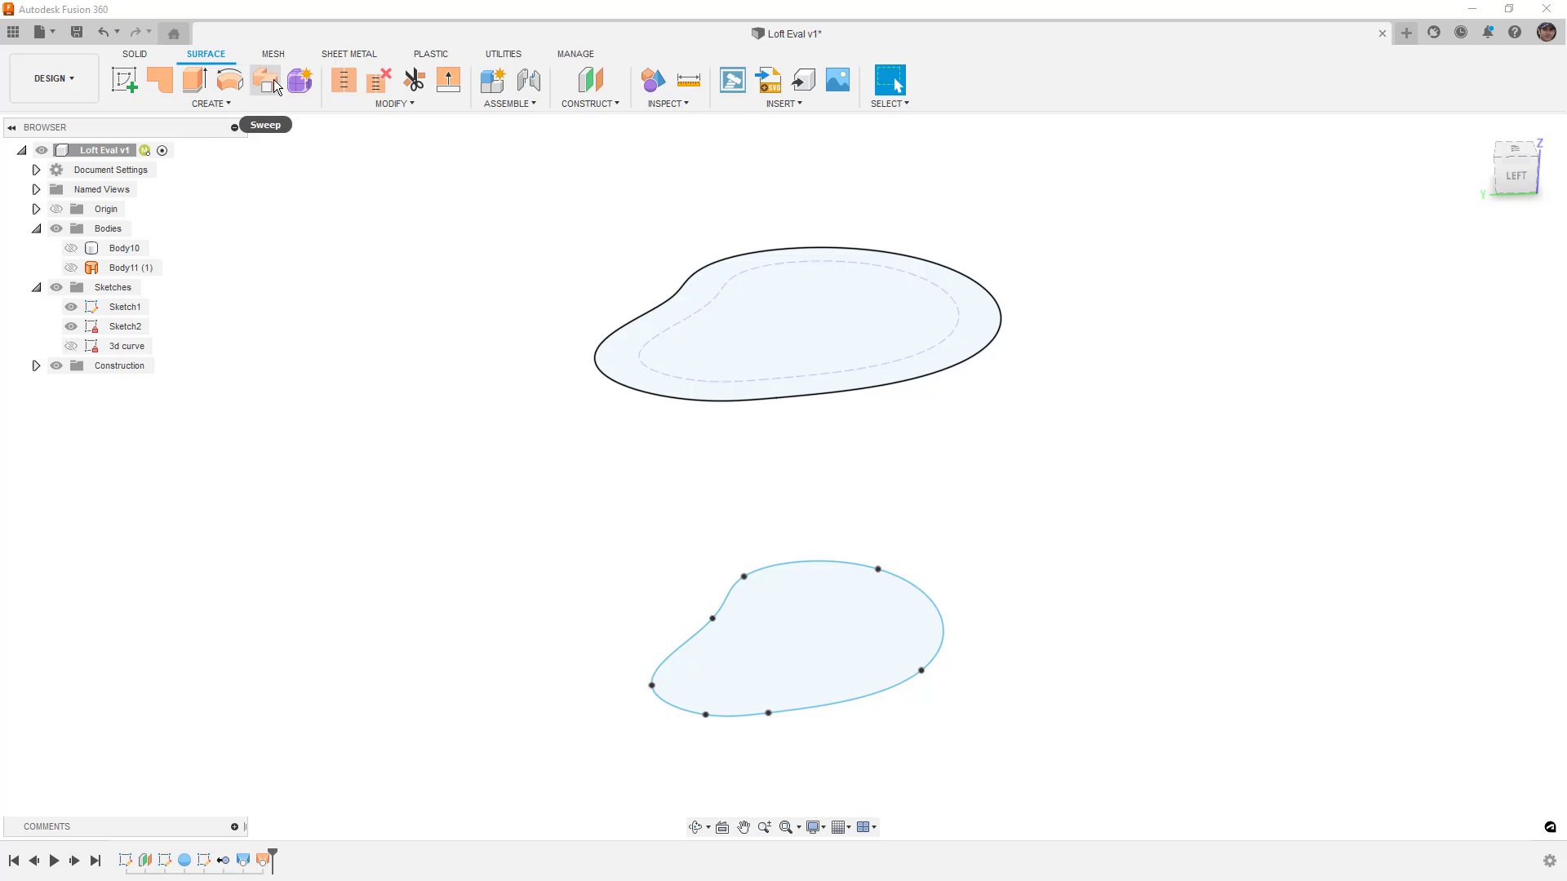
Create a form and start a form Loft between the lower Sketch1 curve and the upper Sketch2 curve.
left_click(300, 82)
left_click(262, 100)
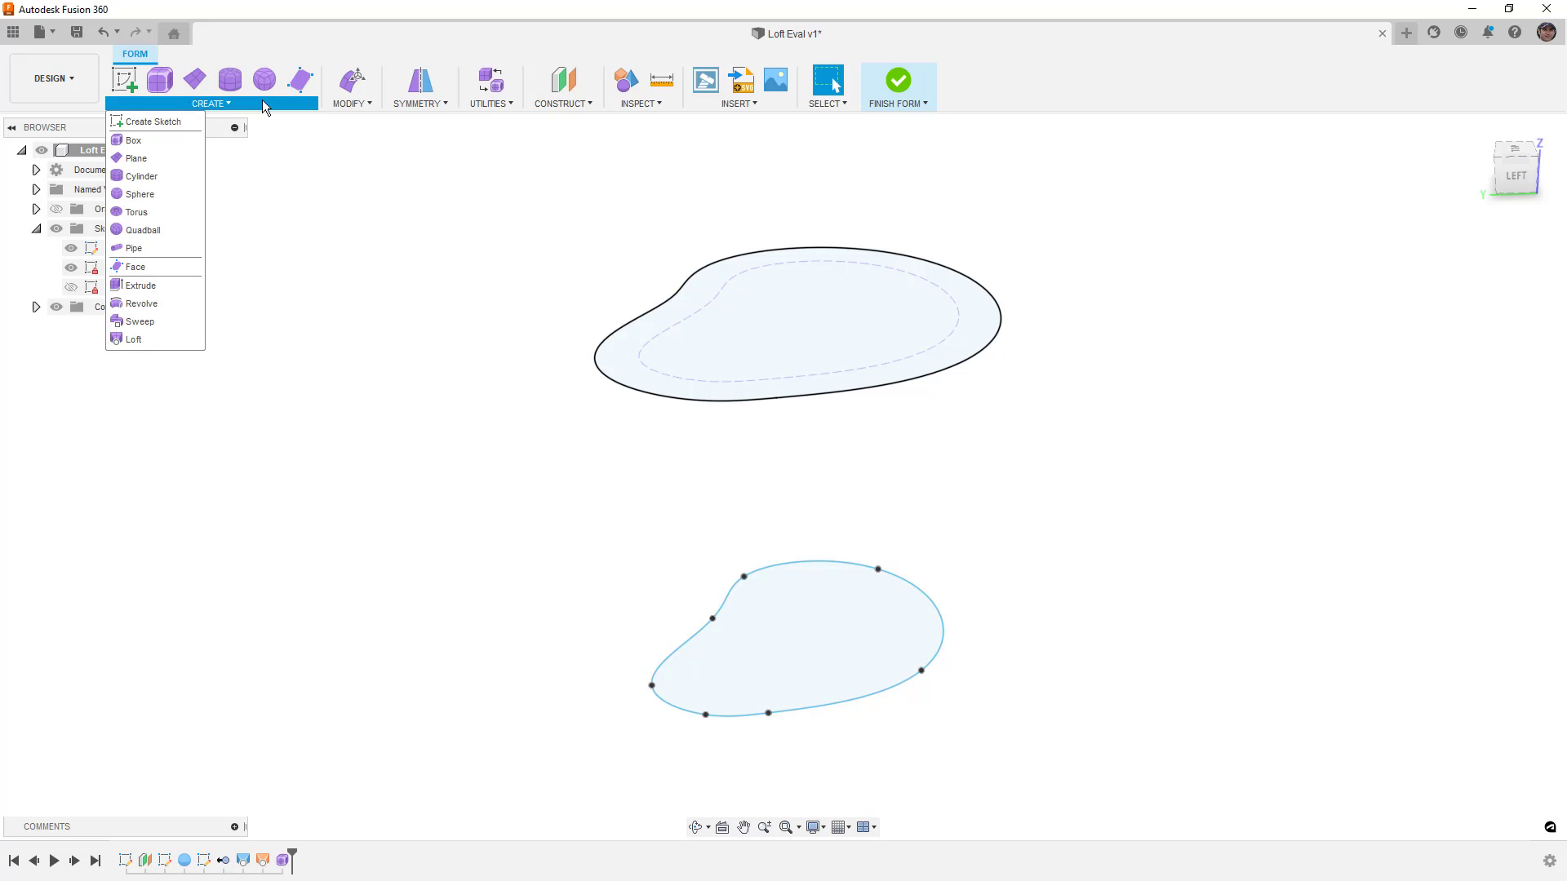
left_click(153, 340)
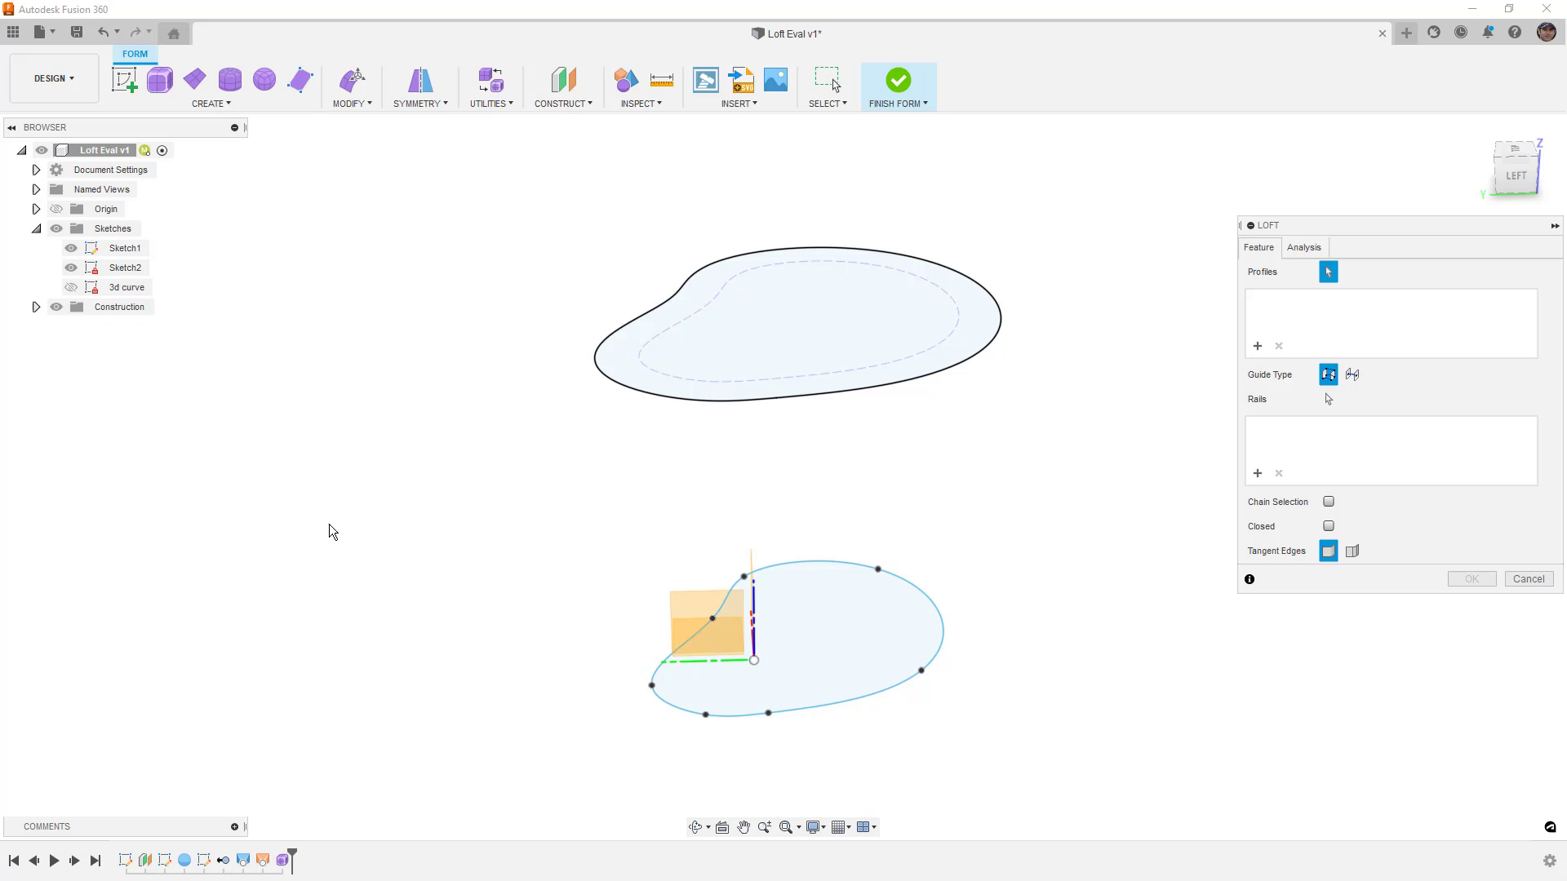
left_click(830, 707)
left_click(813, 397)
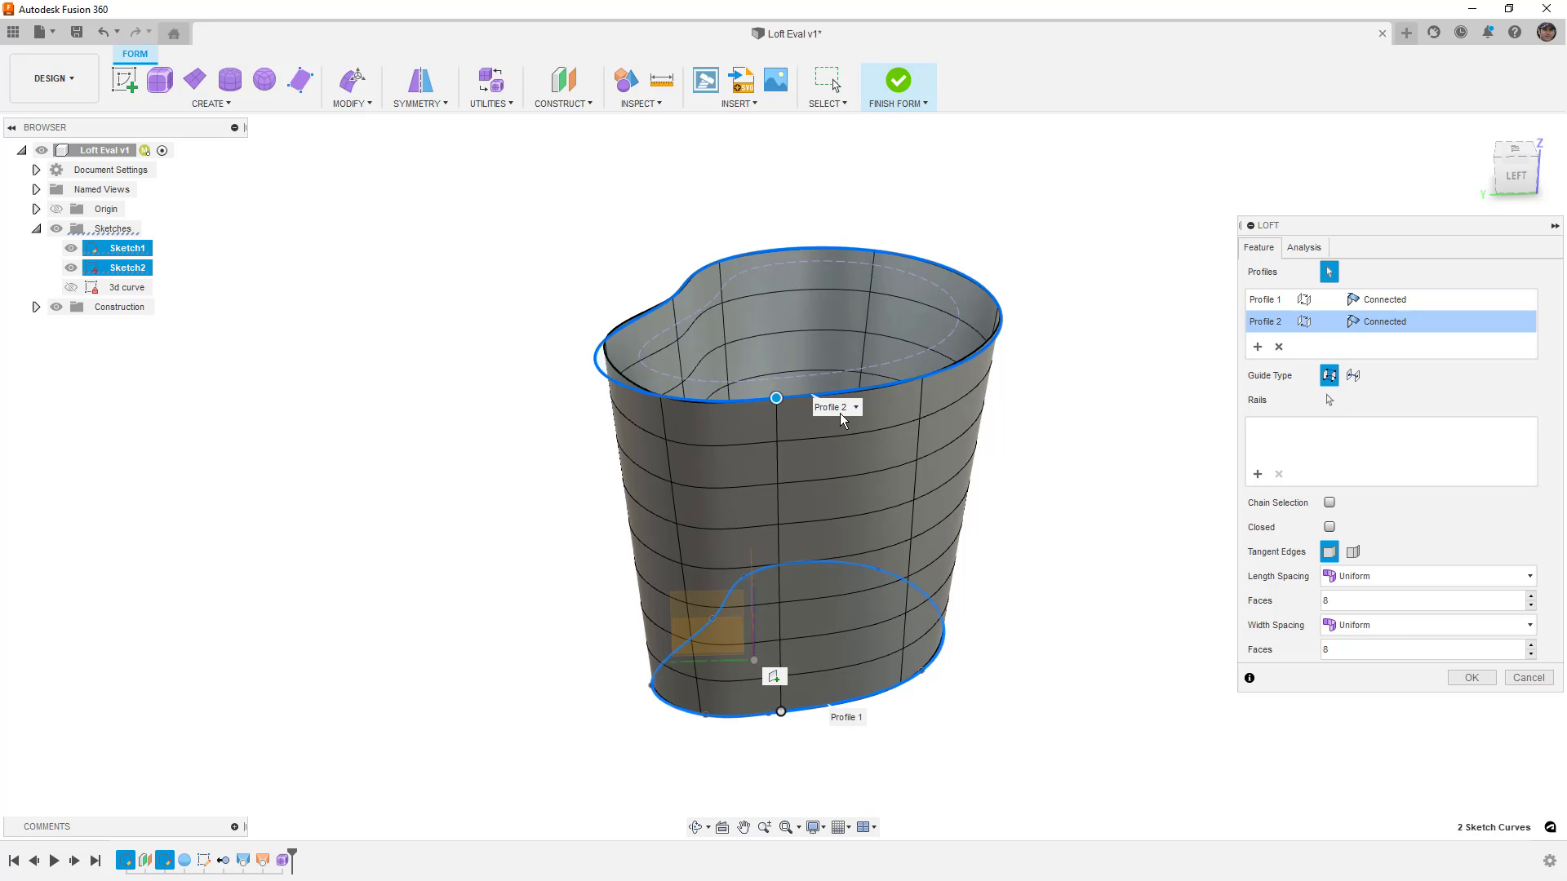
Raise the form loft's width face count to 14 with uniform spacing so it follows the profiles more closely.
left_click(604, 375)
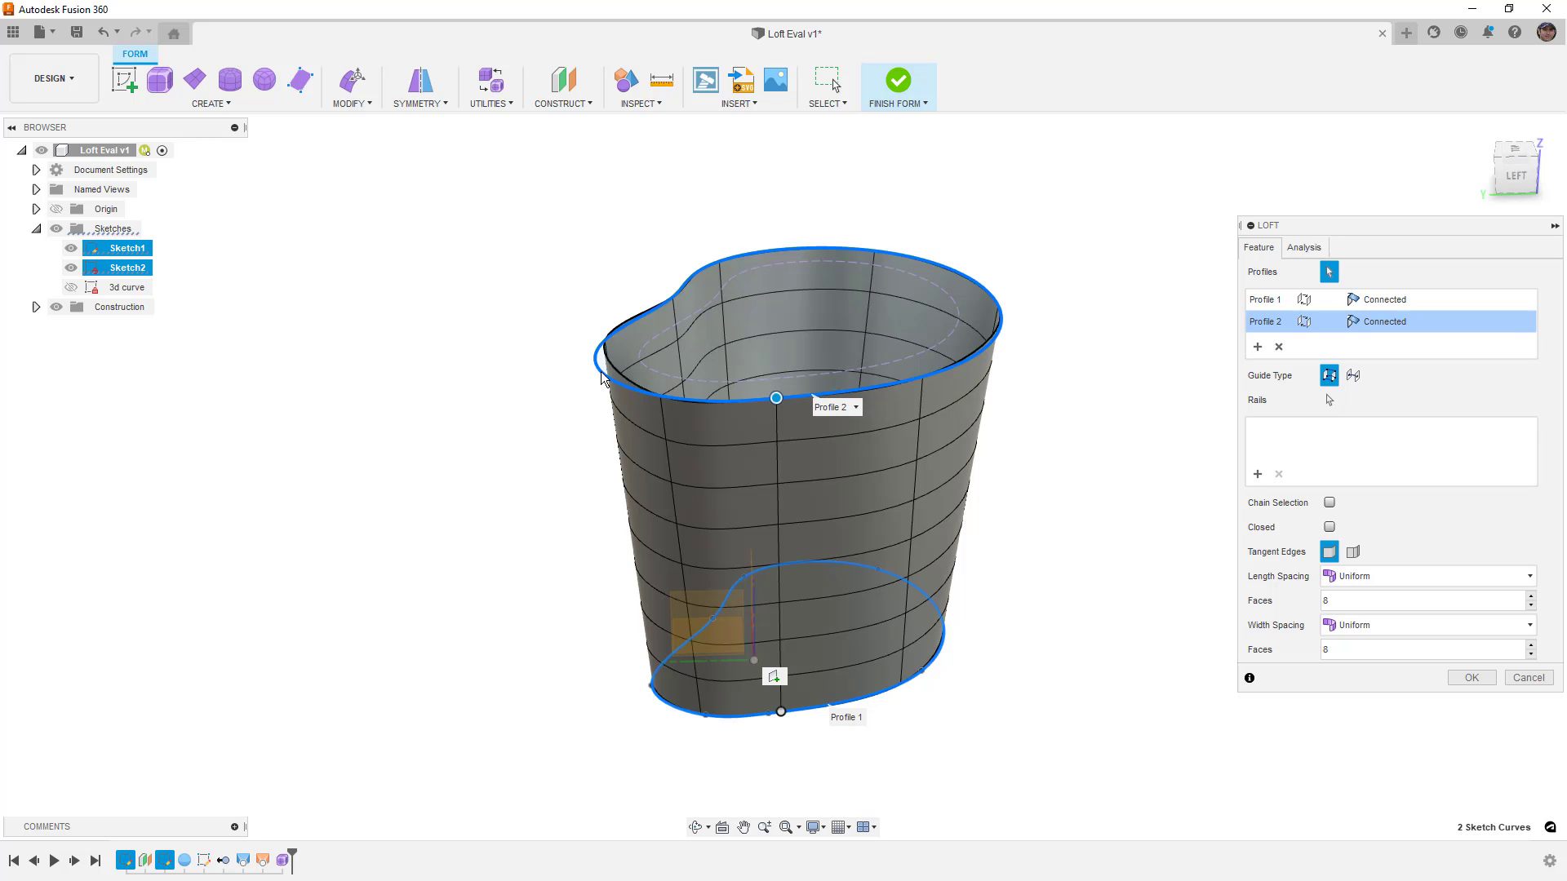
left_click(1531, 646)
left_click(1531, 646)
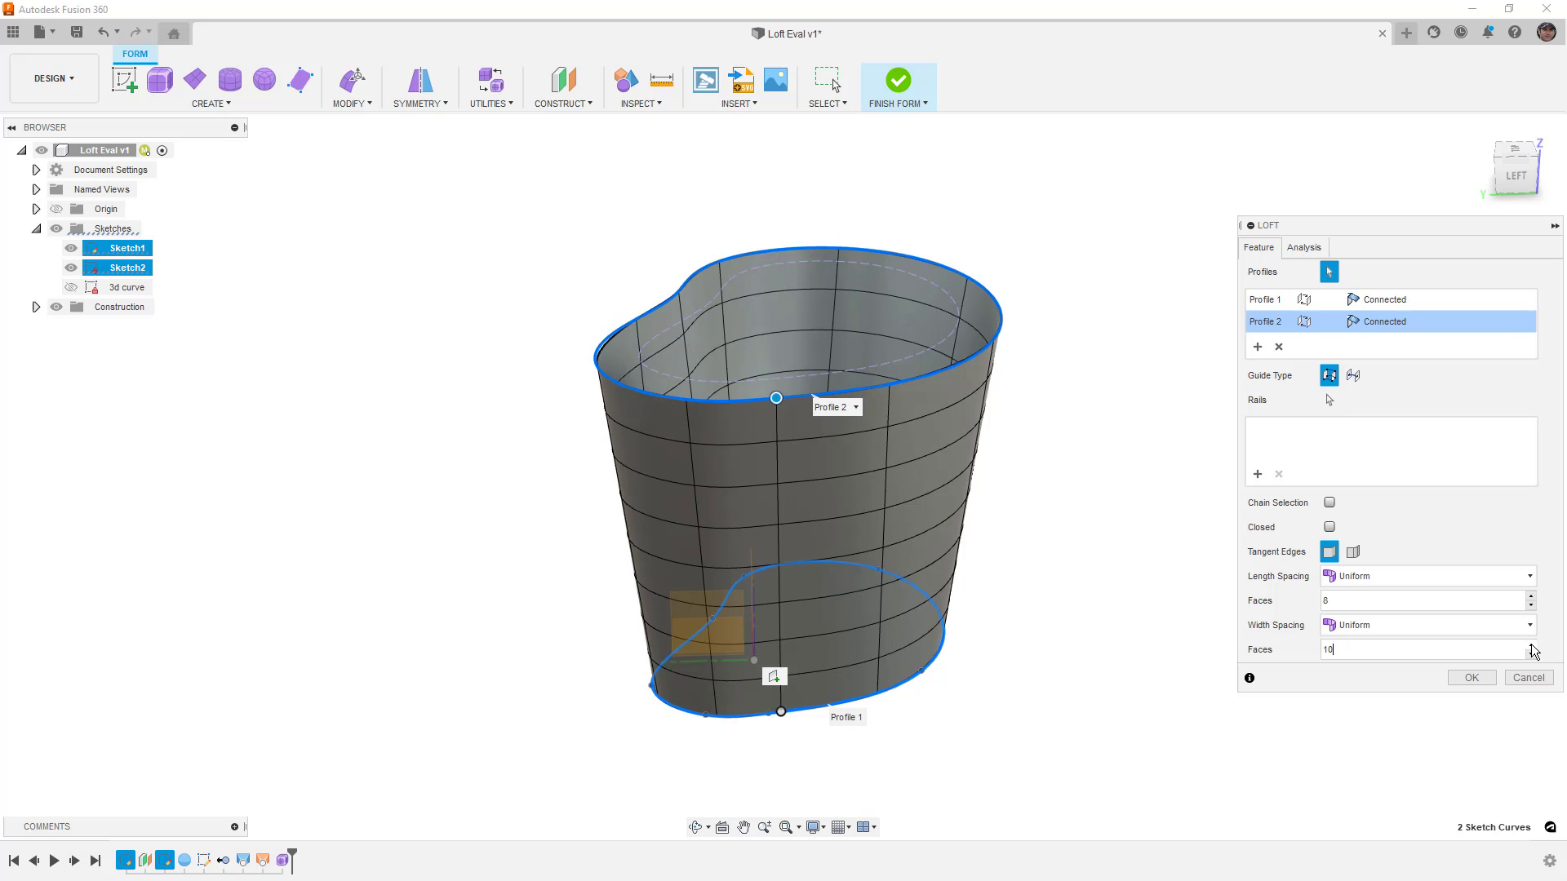
left_click(1531, 646)
left_click(1531, 646)
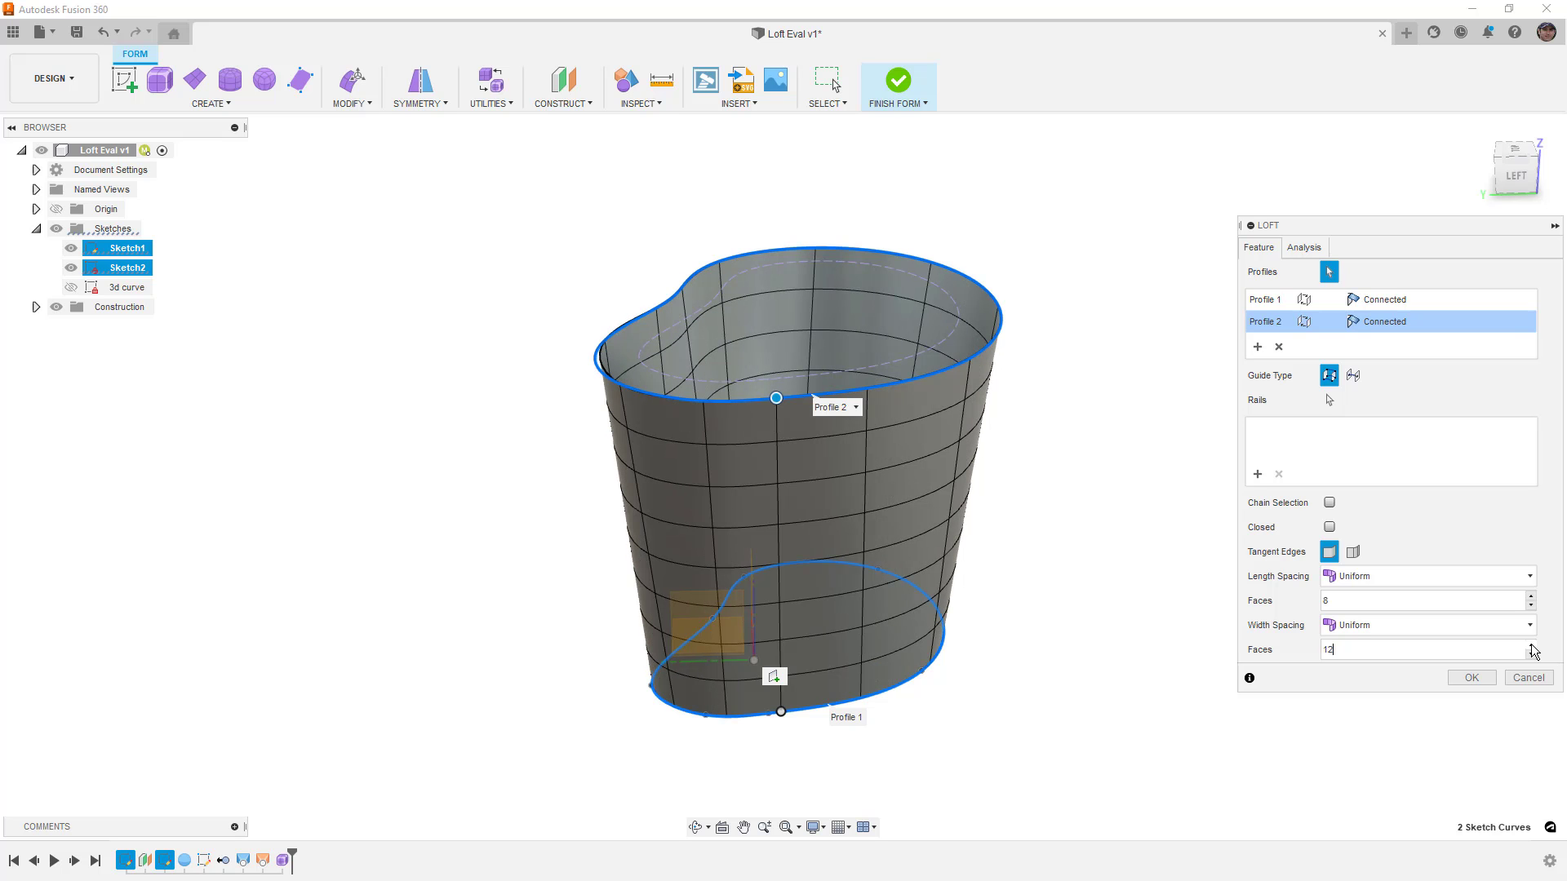
left_click(1532, 646)
left_click(1531, 646)
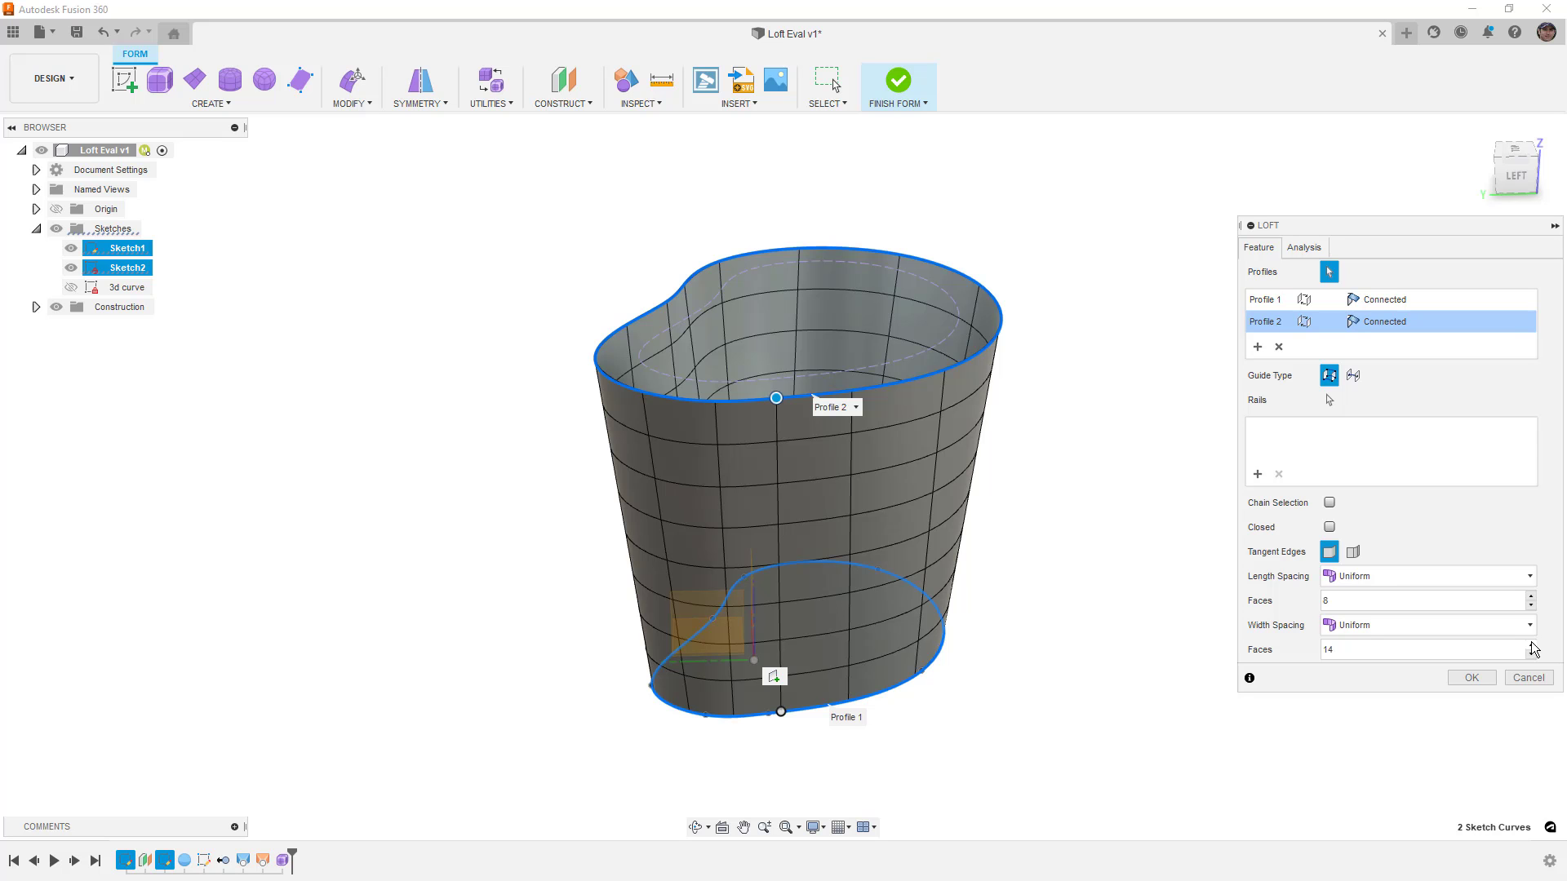
Check the form loft against the profile curves from the top, set its width faces to 20 and complete it.
left_click(1514, 155)
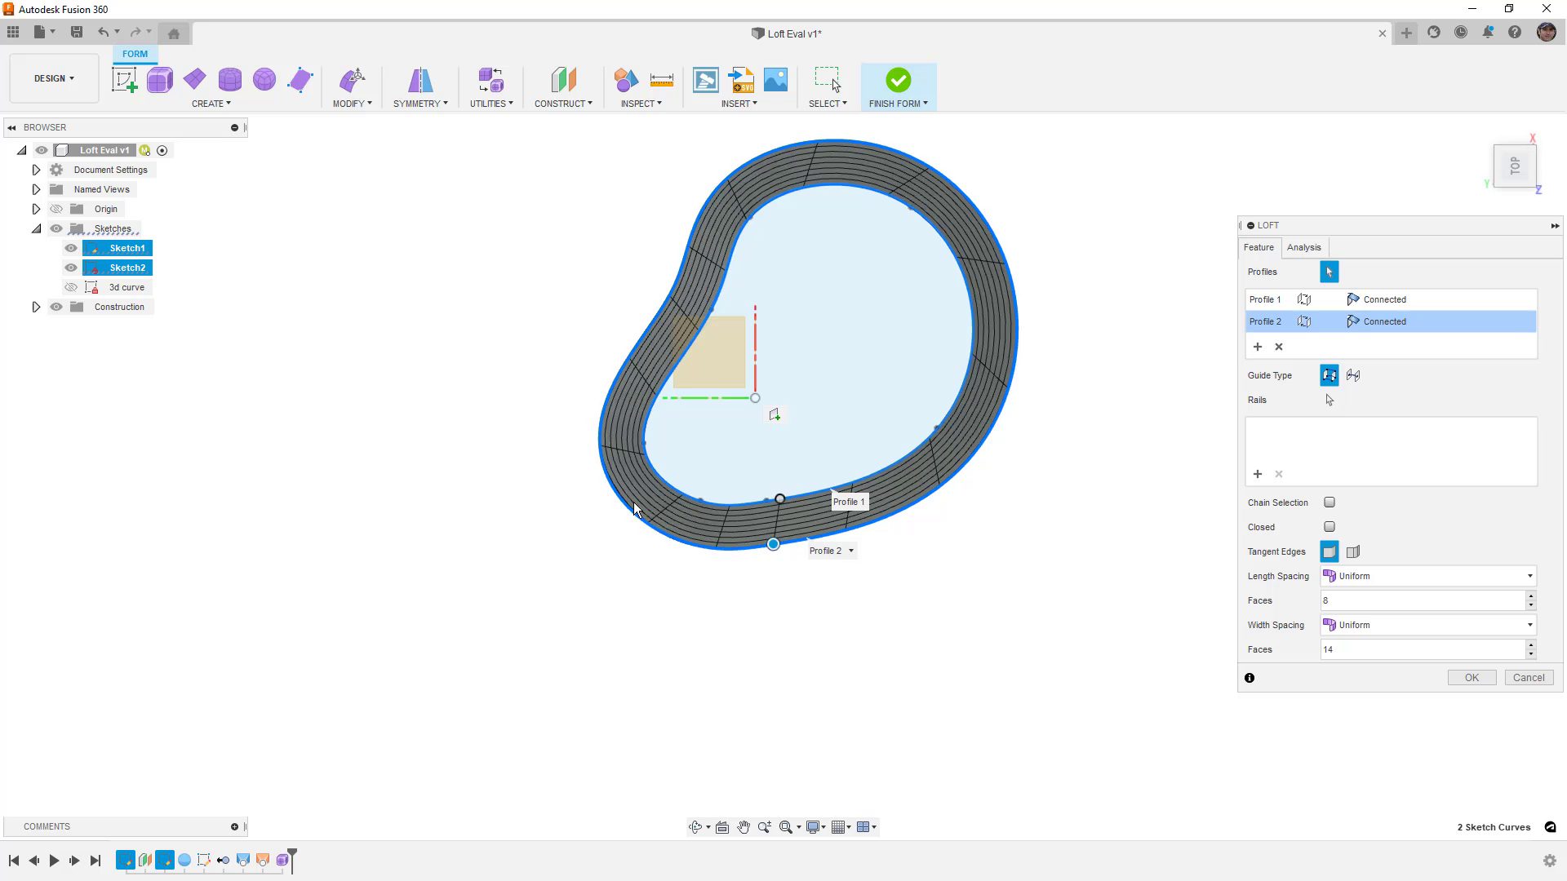
scroll(619, 501, "up", 5)
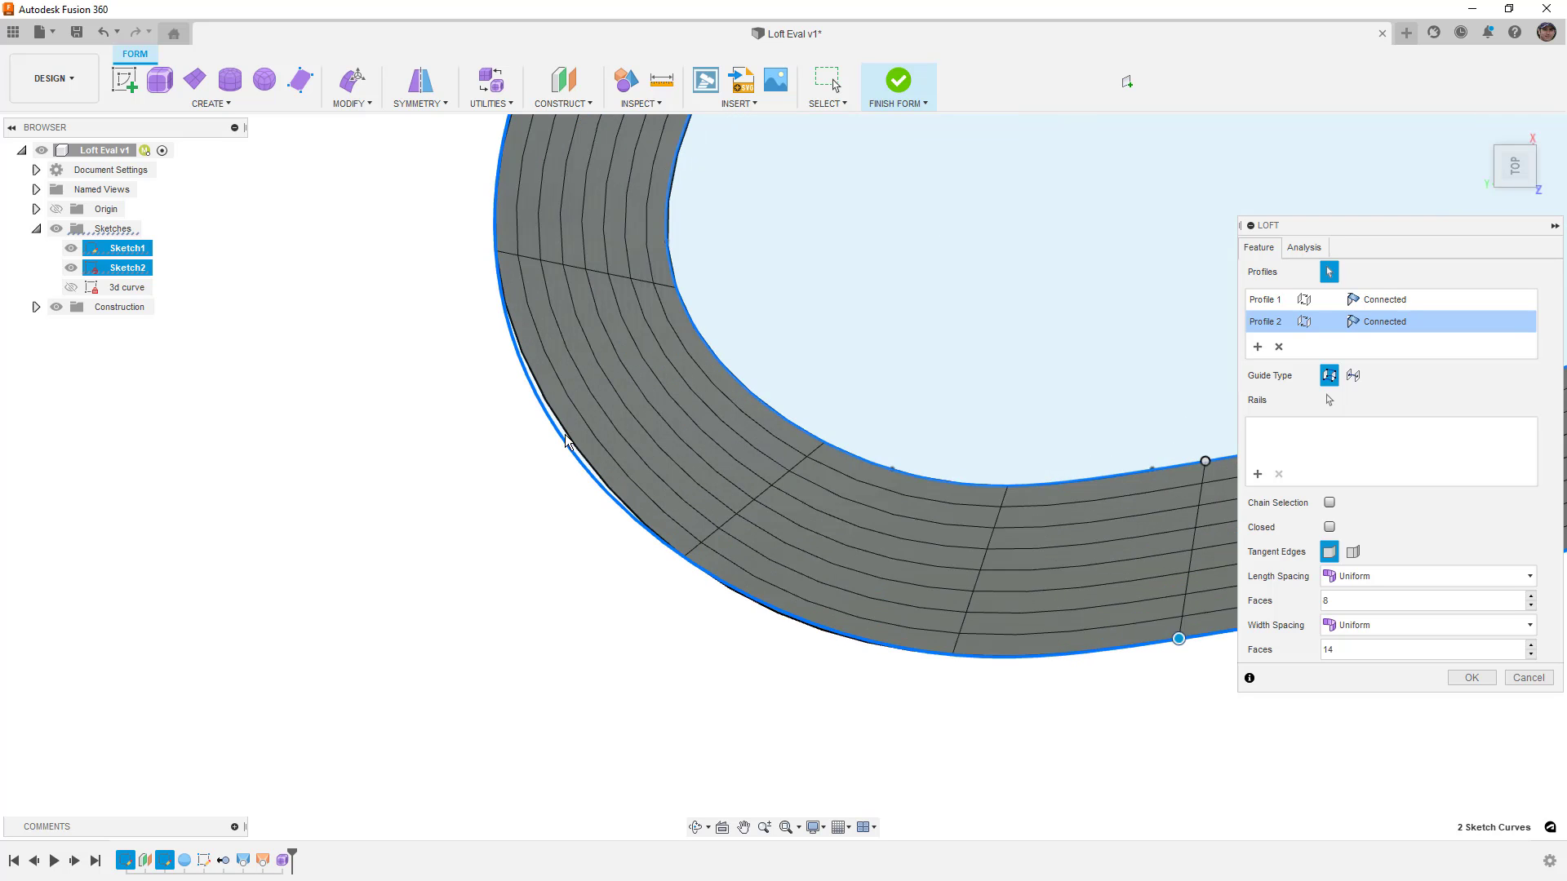
scroll(585, 512, "down", 2)
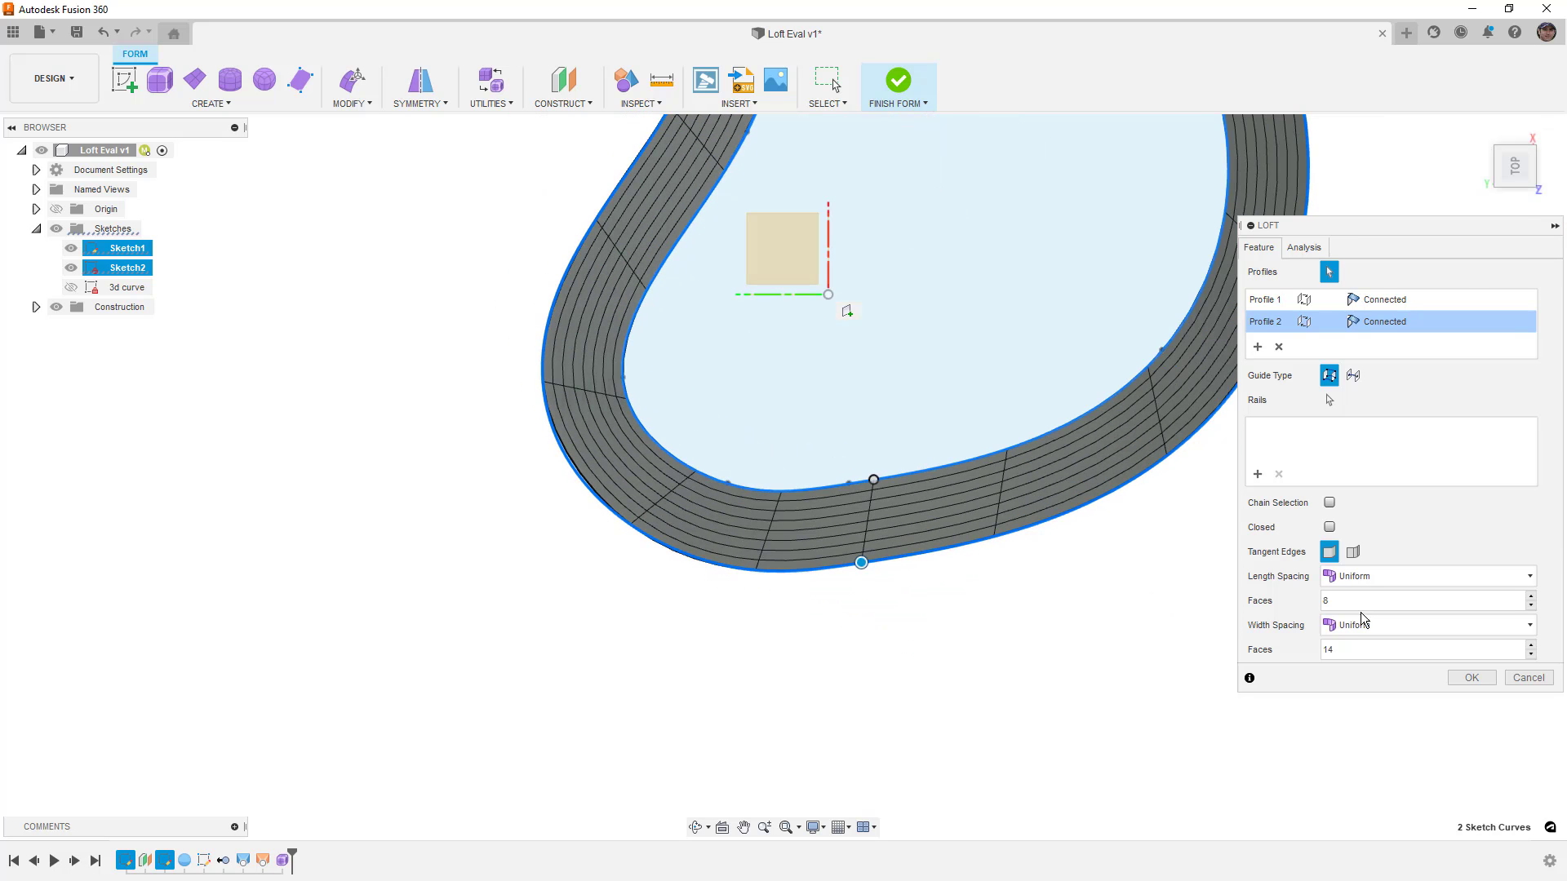
left_click(1531, 646)
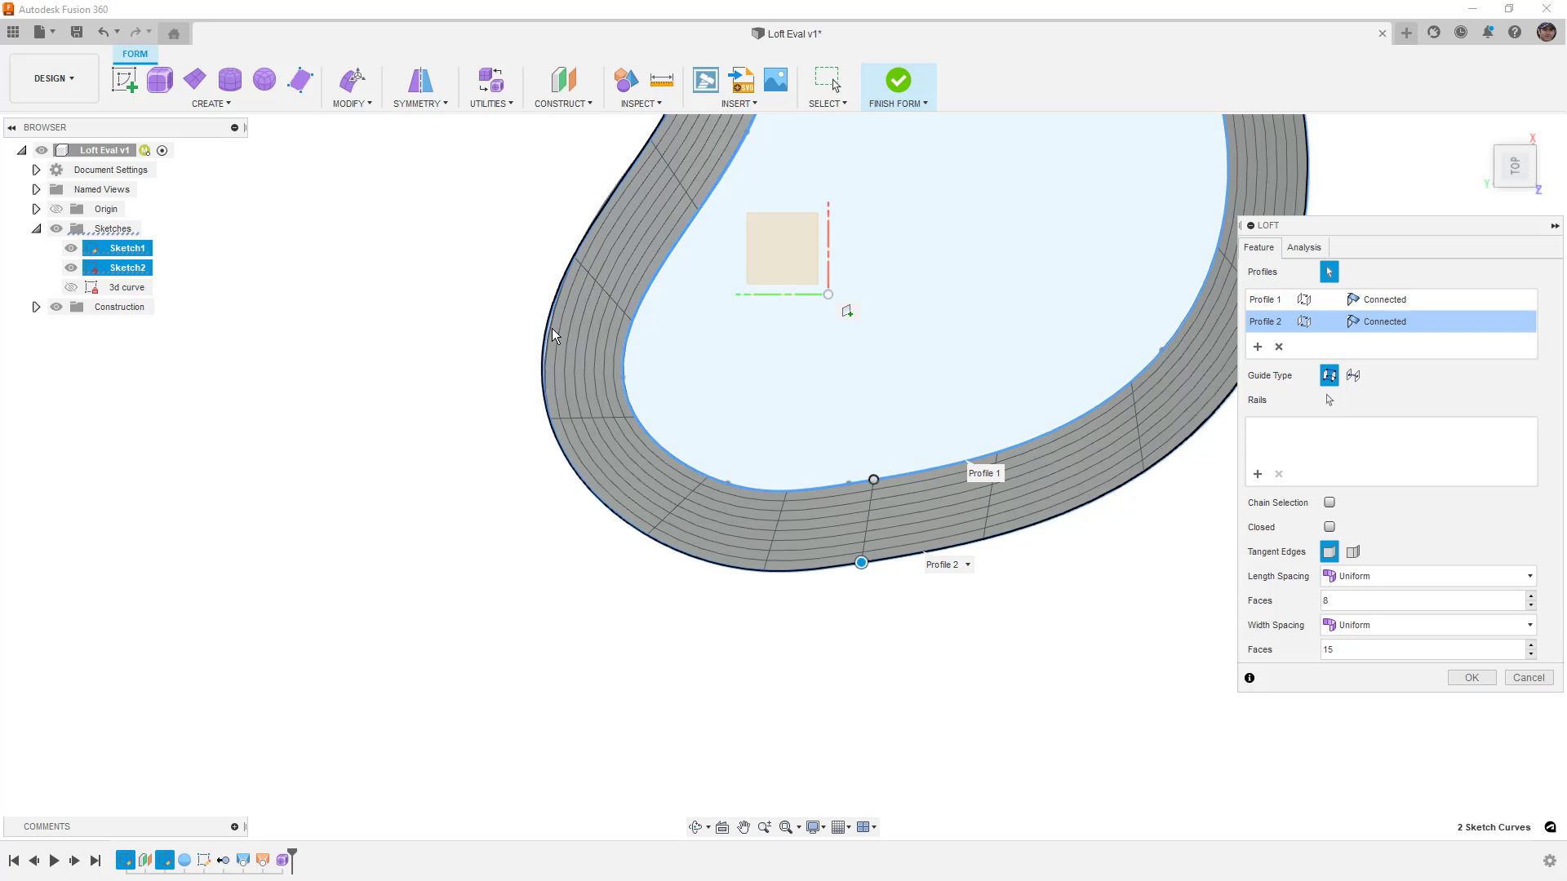
left_click(1531, 645)
left_click(1531, 645)
left_click(1532, 645)
left_click(1531, 646)
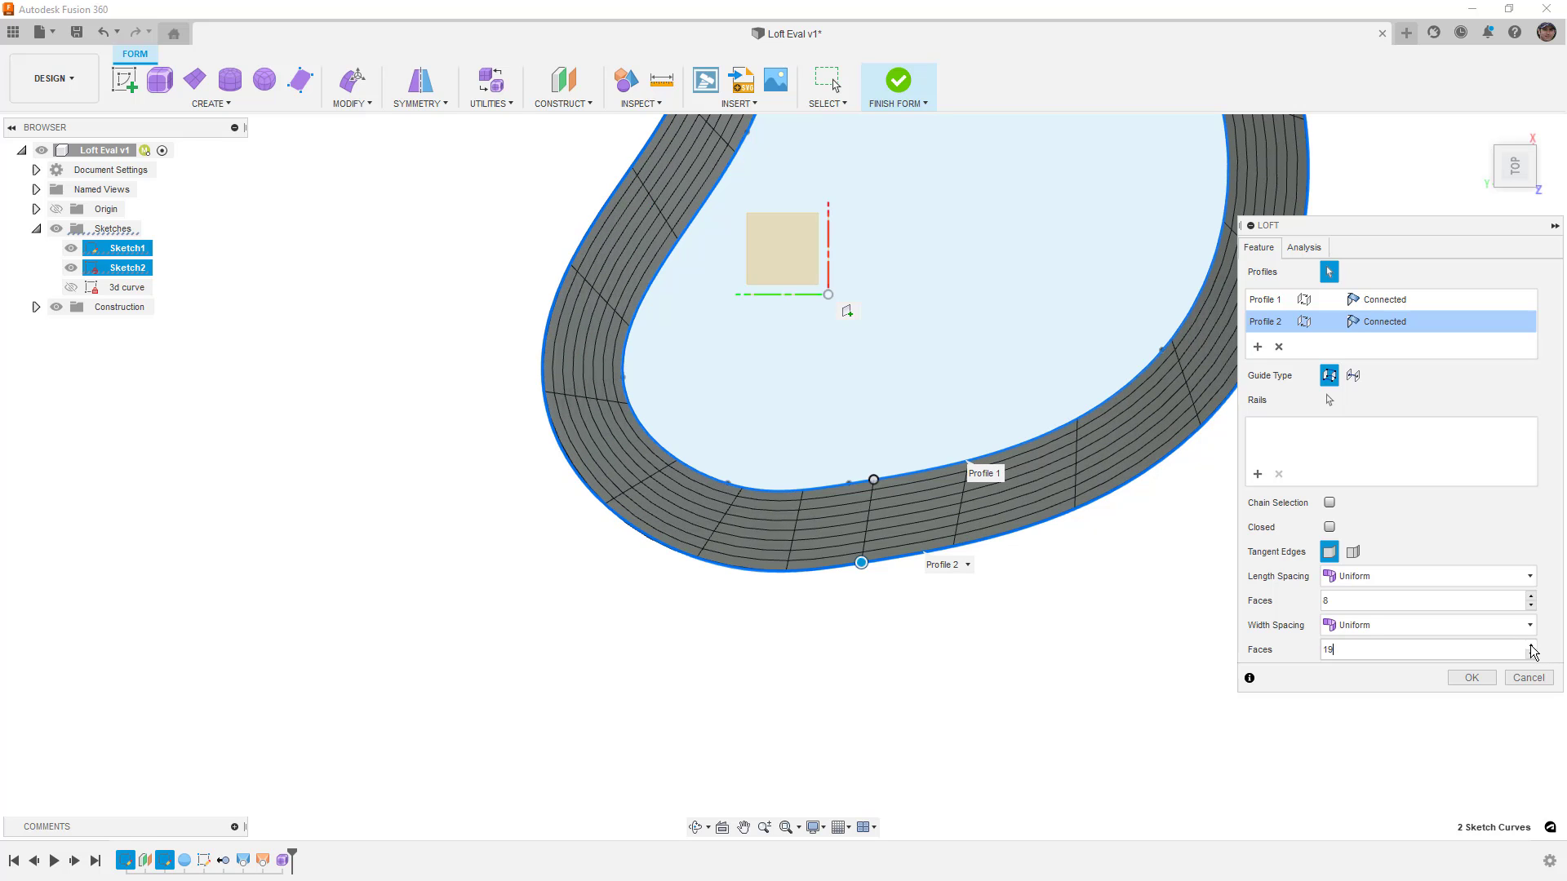
left_click(1531, 646)
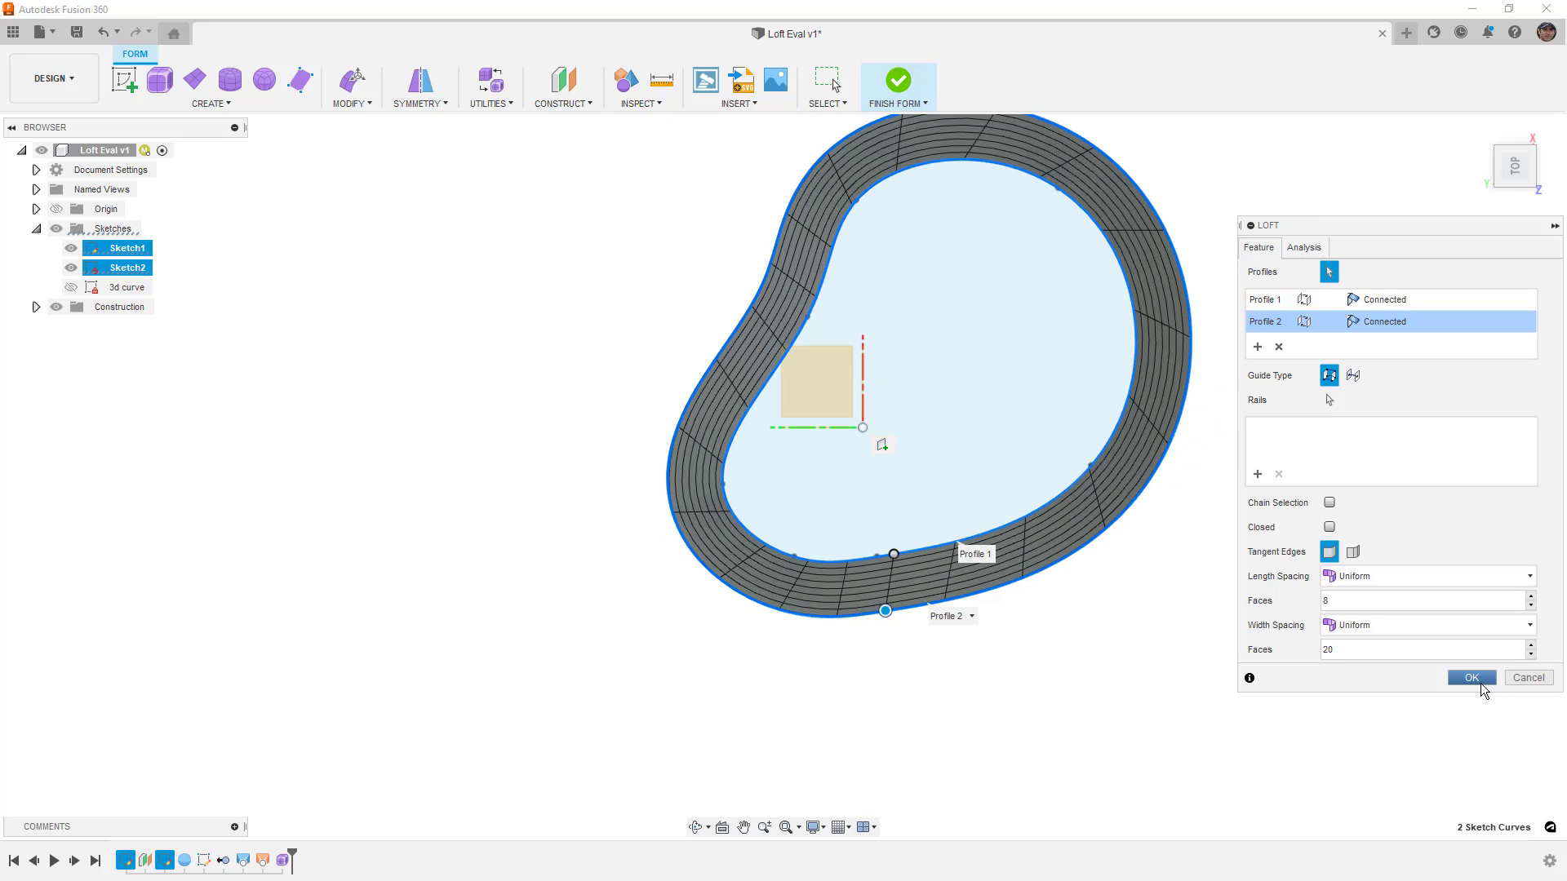
left_click(1479, 679)
Delete the upper horizontal edge loops of the lofted form body.
middle_click_drag(1479, 684, 1053, 653, "shift")
scroll(1085, 744, "down", 3)
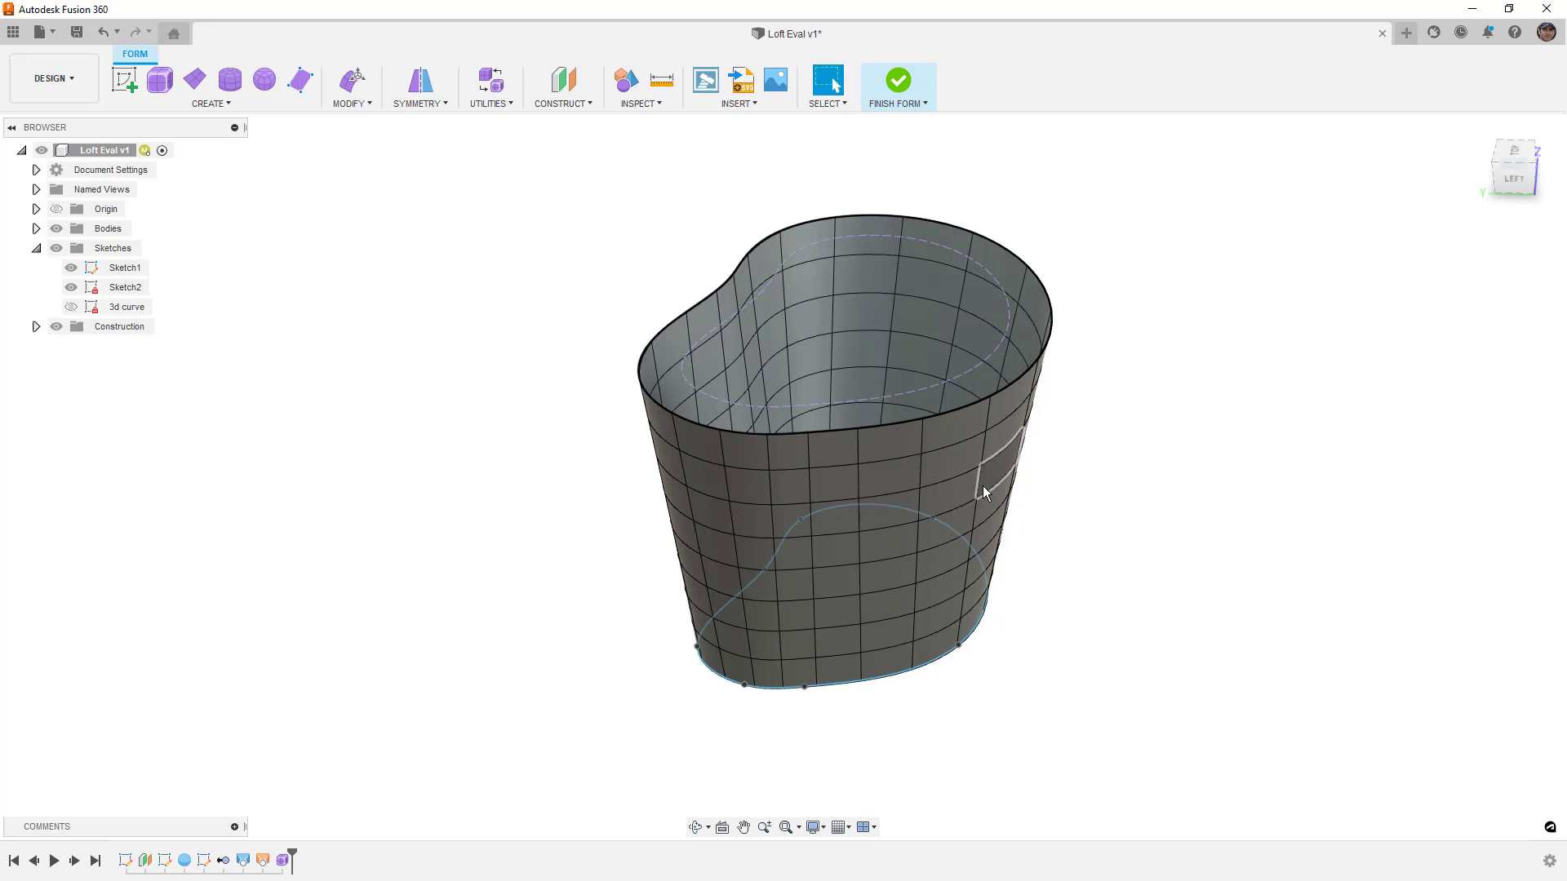
double_click(952, 447)
left_click(952, 445)
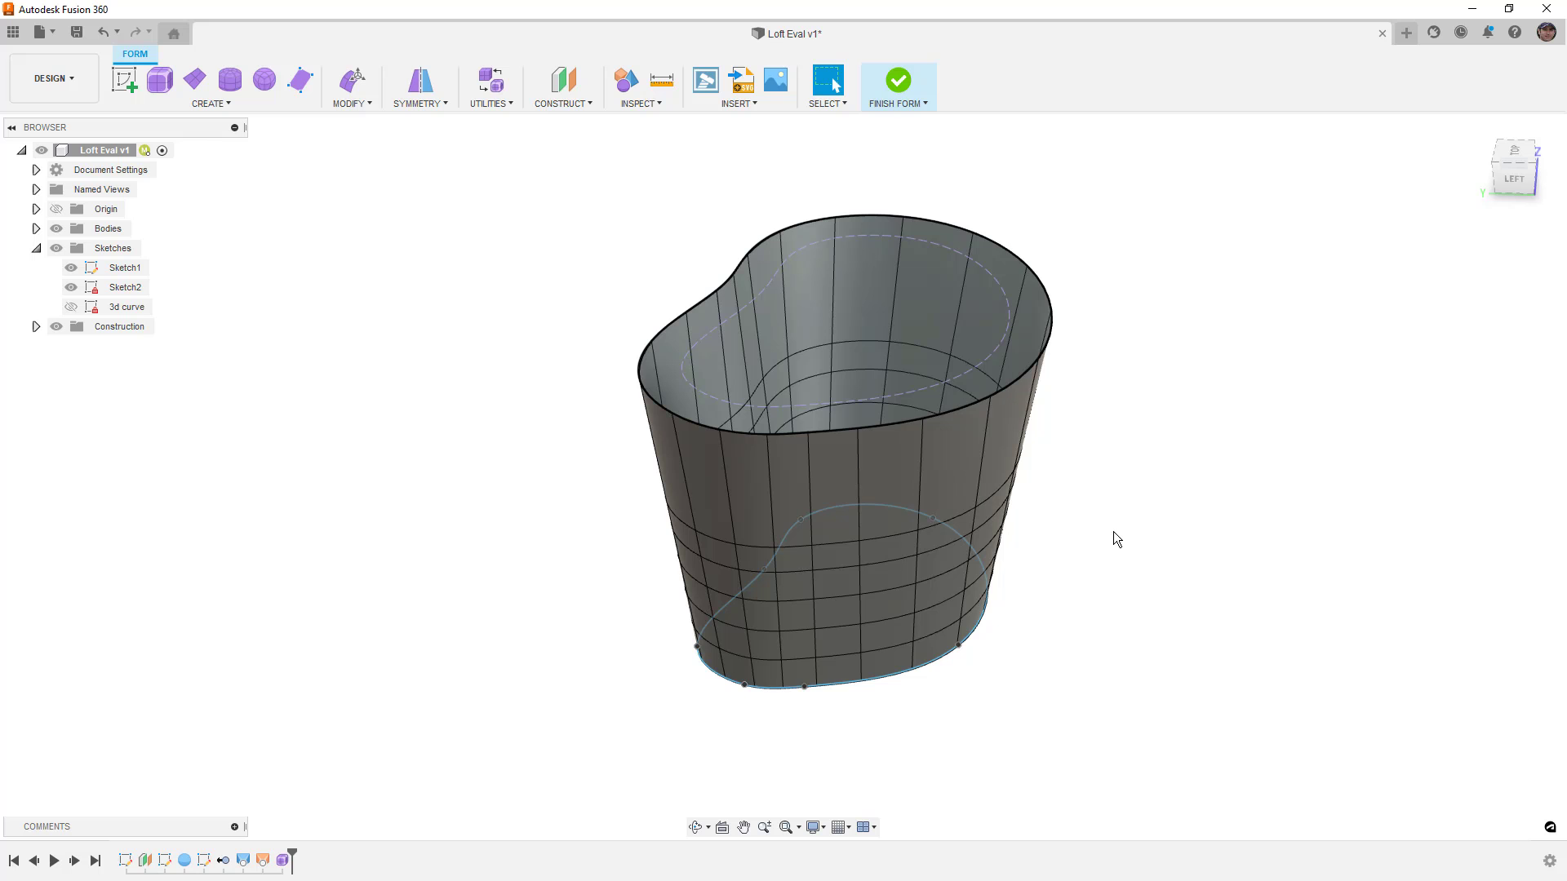
Undo the edge loop deletions and the form loft, leaving only the two profile sketches in the form.
key("ctrl+z")
key("ctrl+z")
key("ctrl+z")
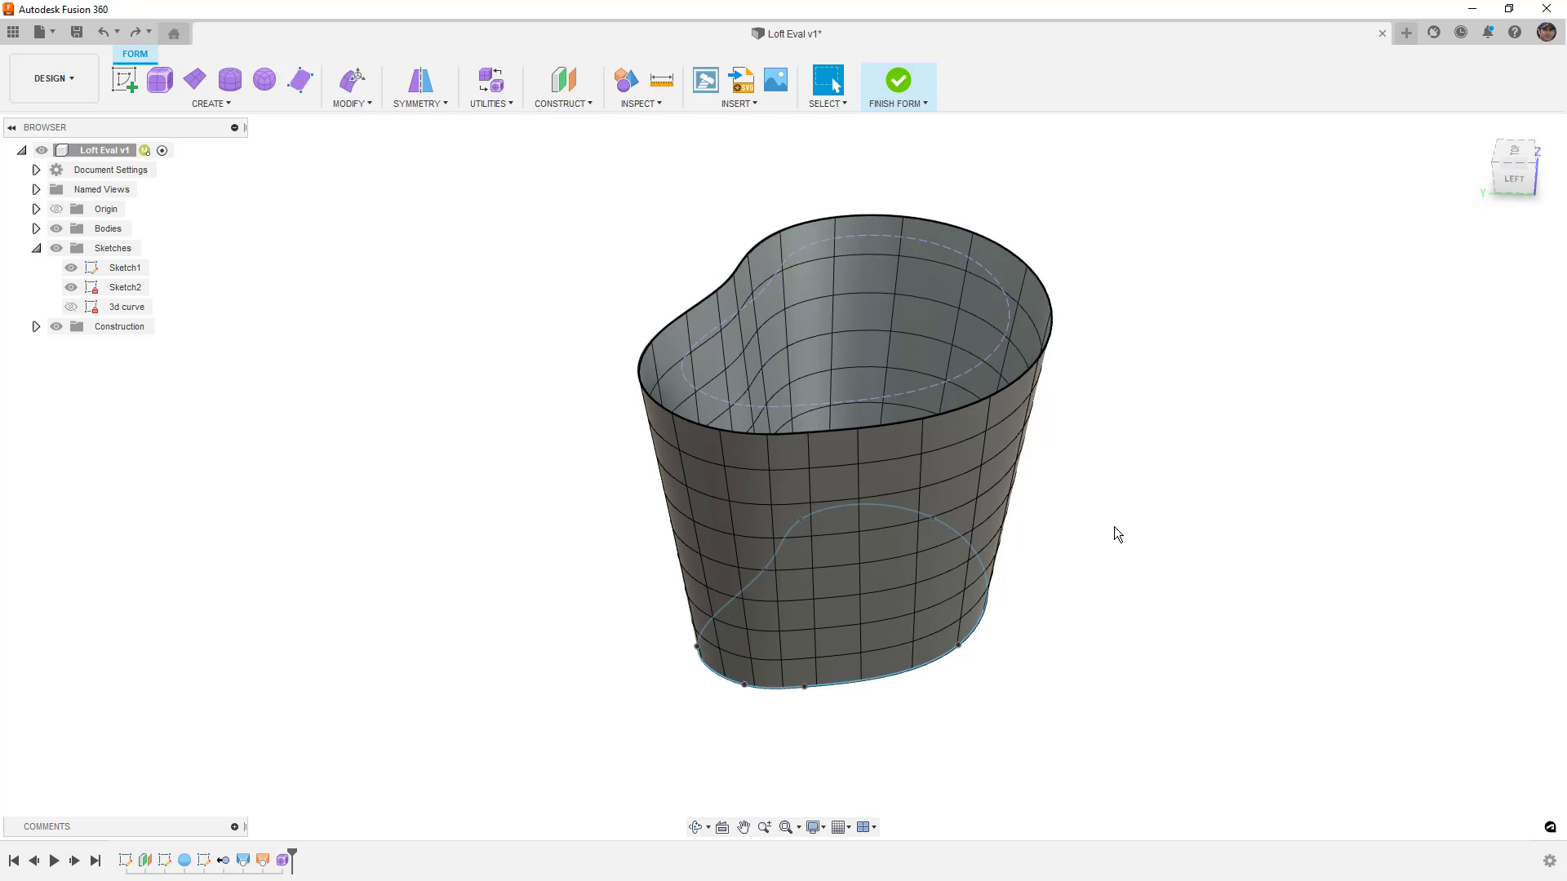
Create a form loft between the upper and lower sketch profiles with 20 width faces.
left_click(253, 106)
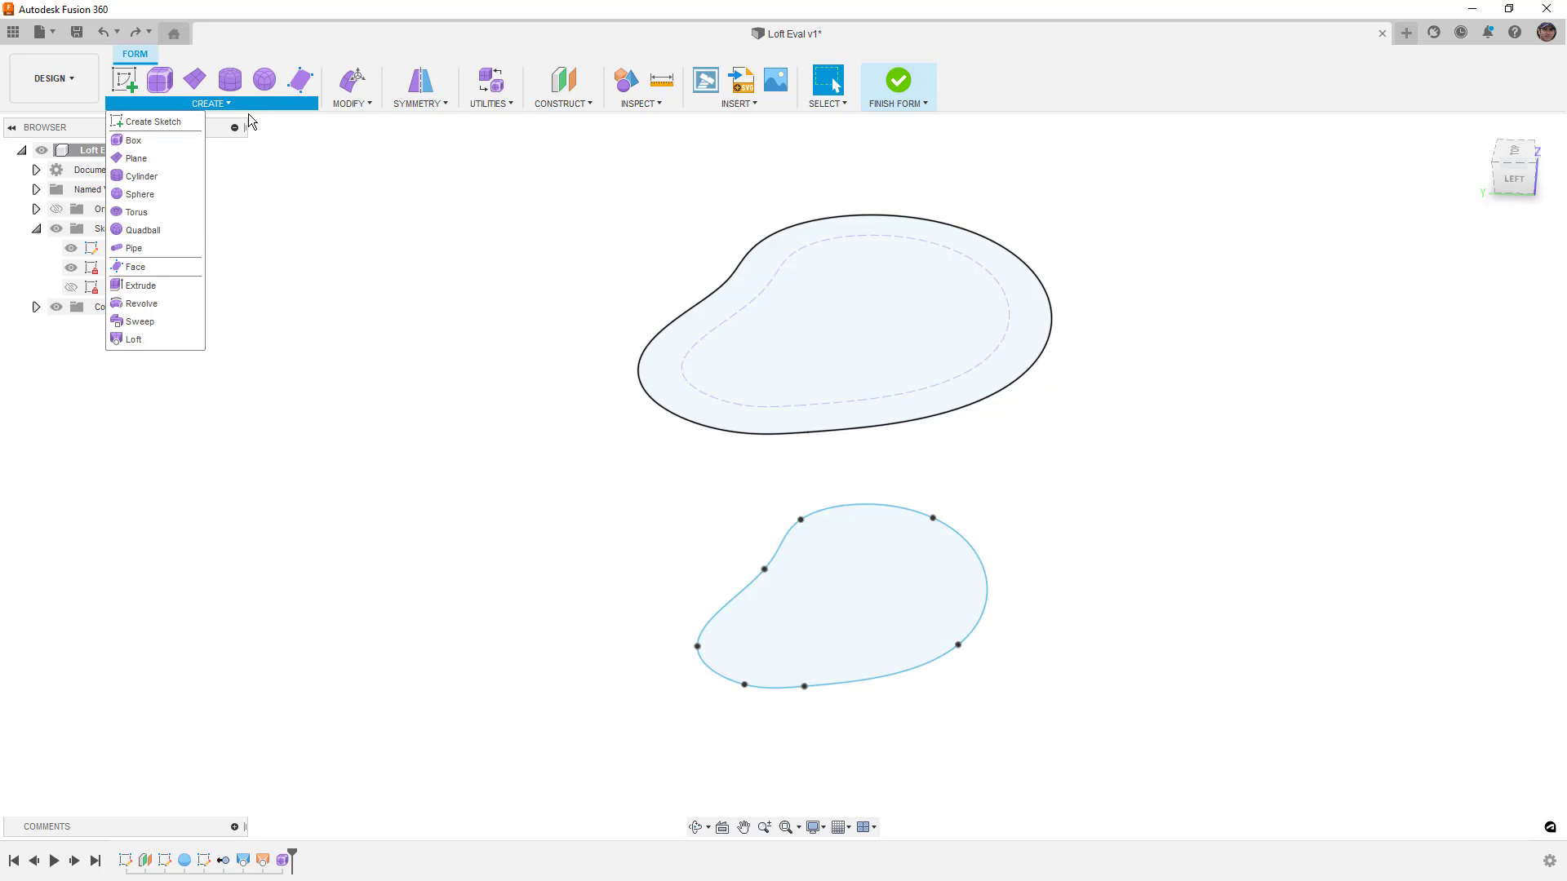
left_click(150, 339)
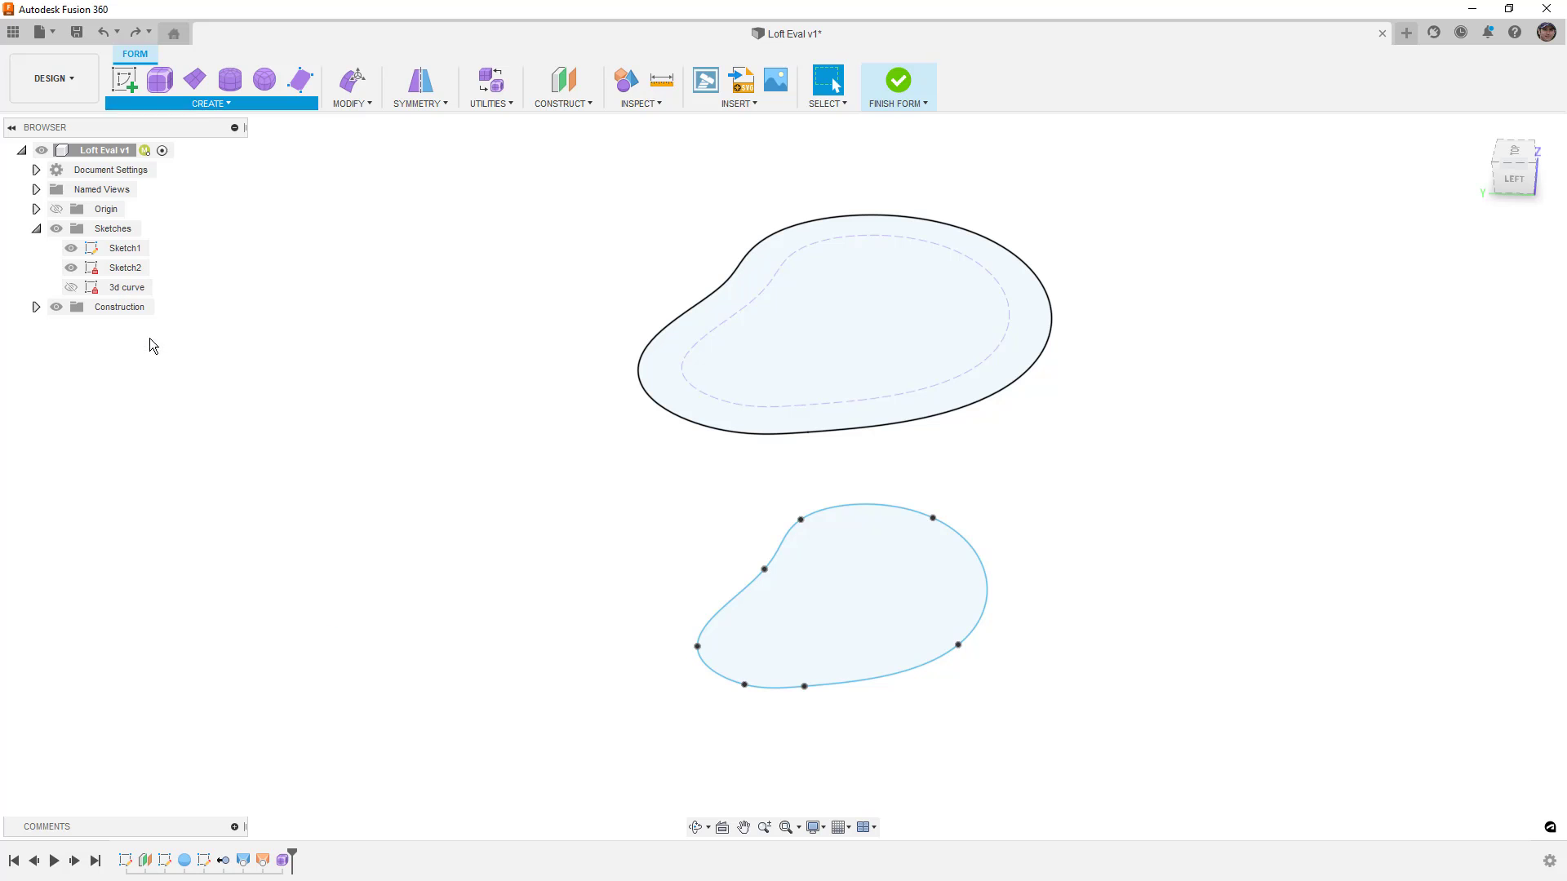
left_click(873, 428)
left_click(905, 674)
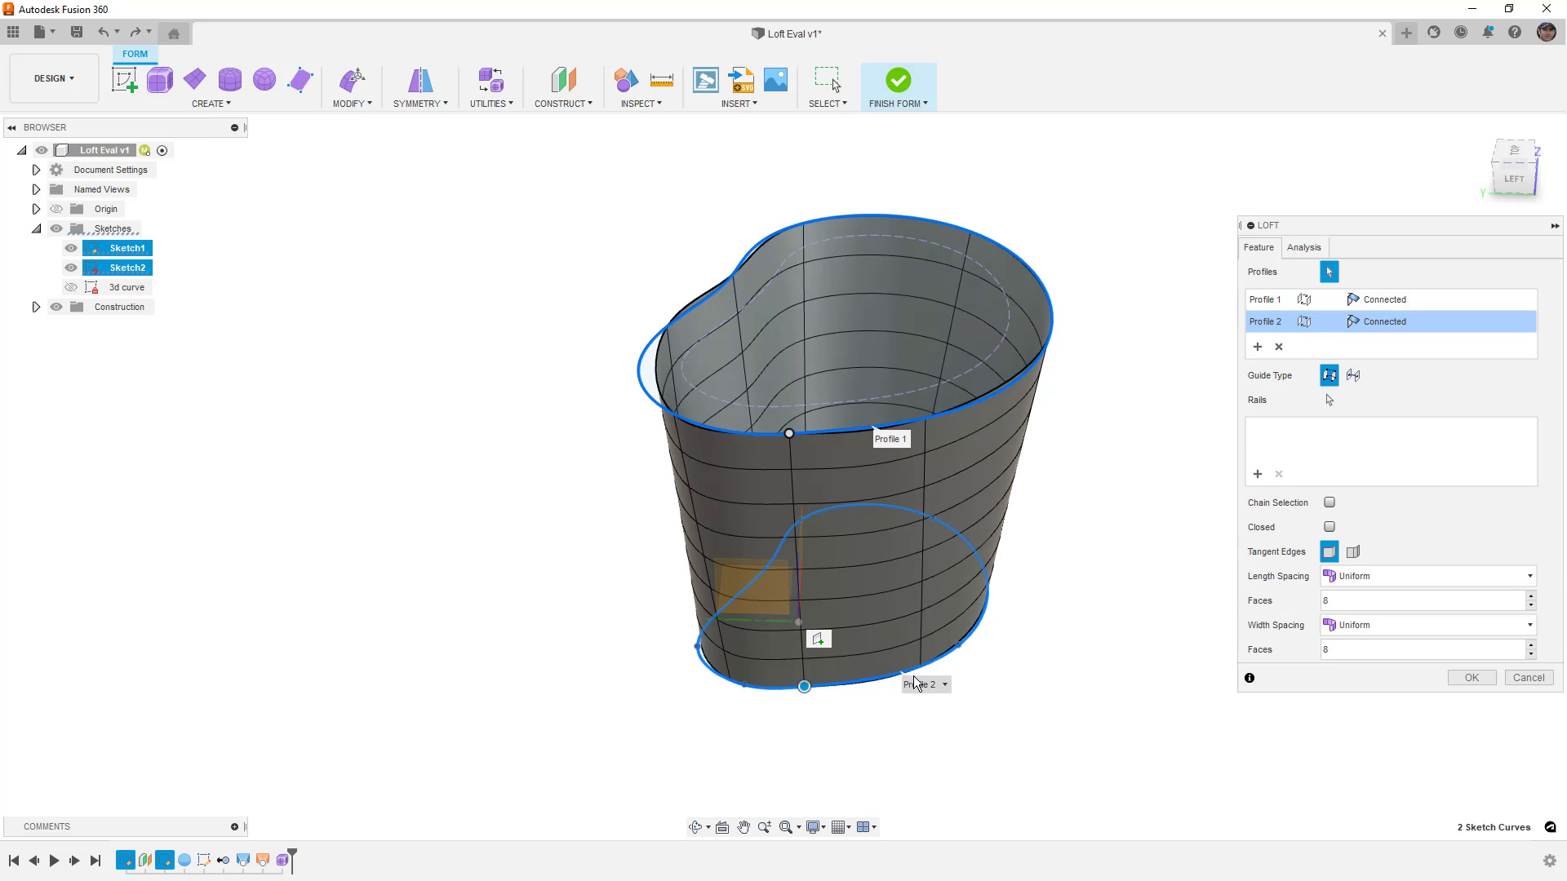
left_click_drag(1329, 649, 1310, 651)
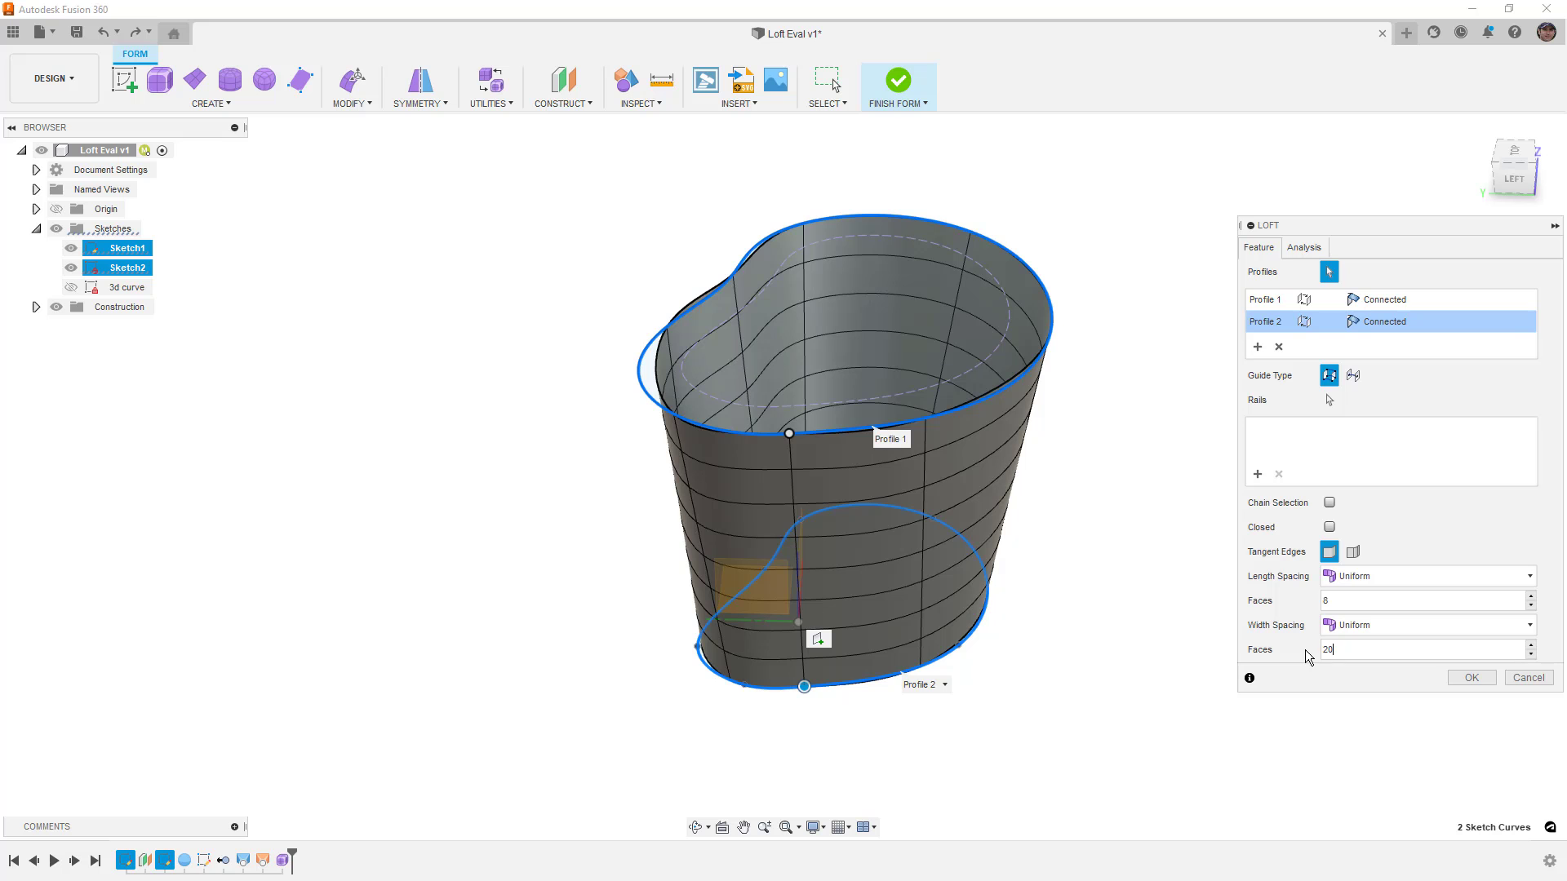
type("20")
Change the end condition of both form loft profiles from Connected to Direction.
left_click(1388, 300)
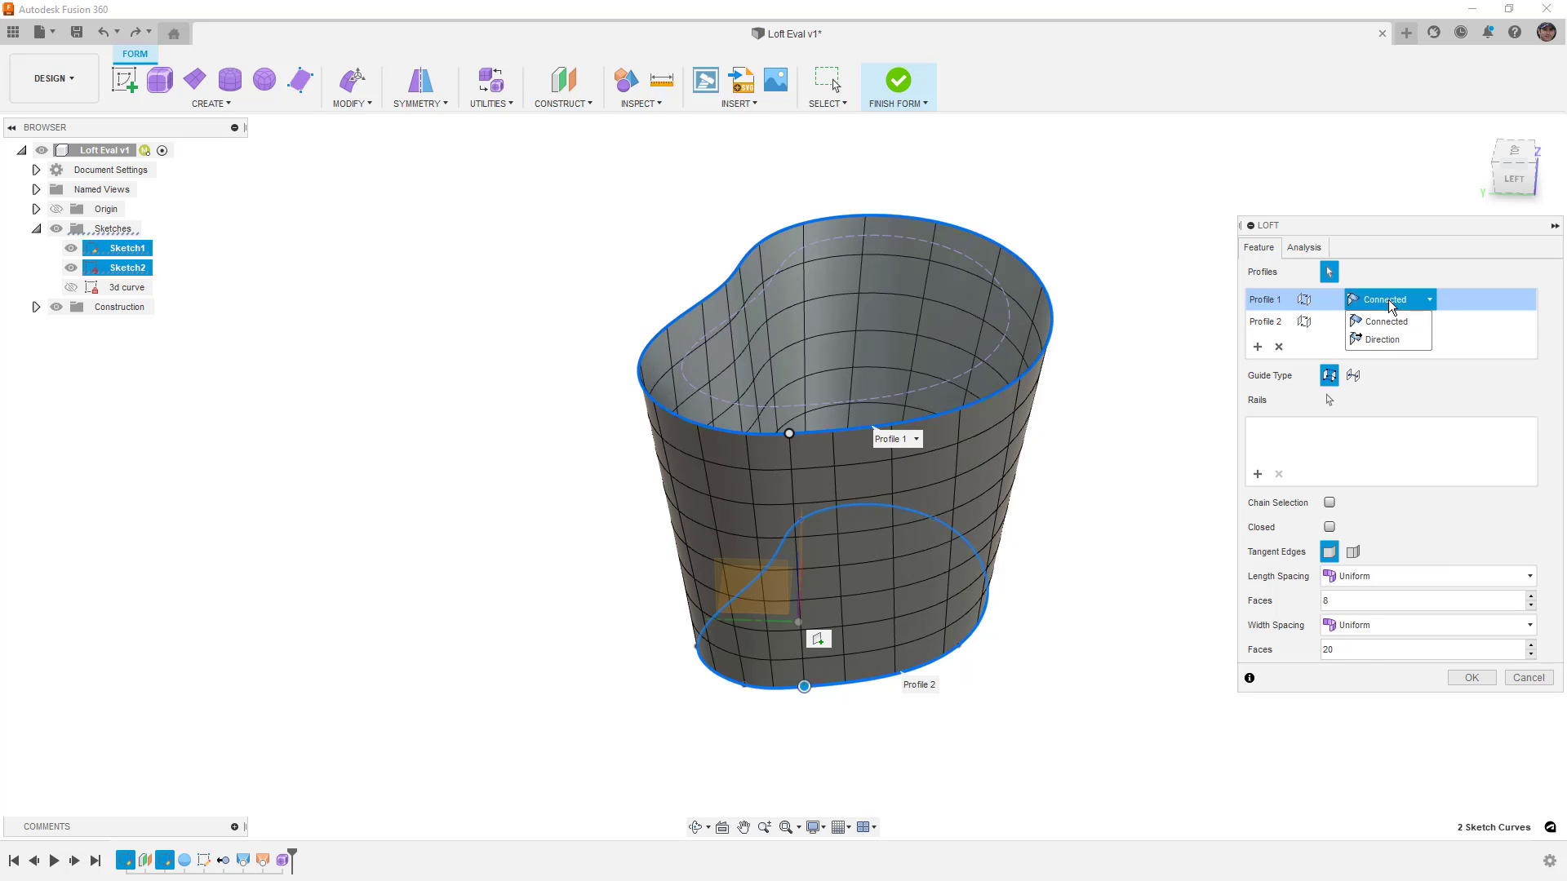
left_click(1385, 339)
left_click(1394, 321)
left_click(1390, 359)
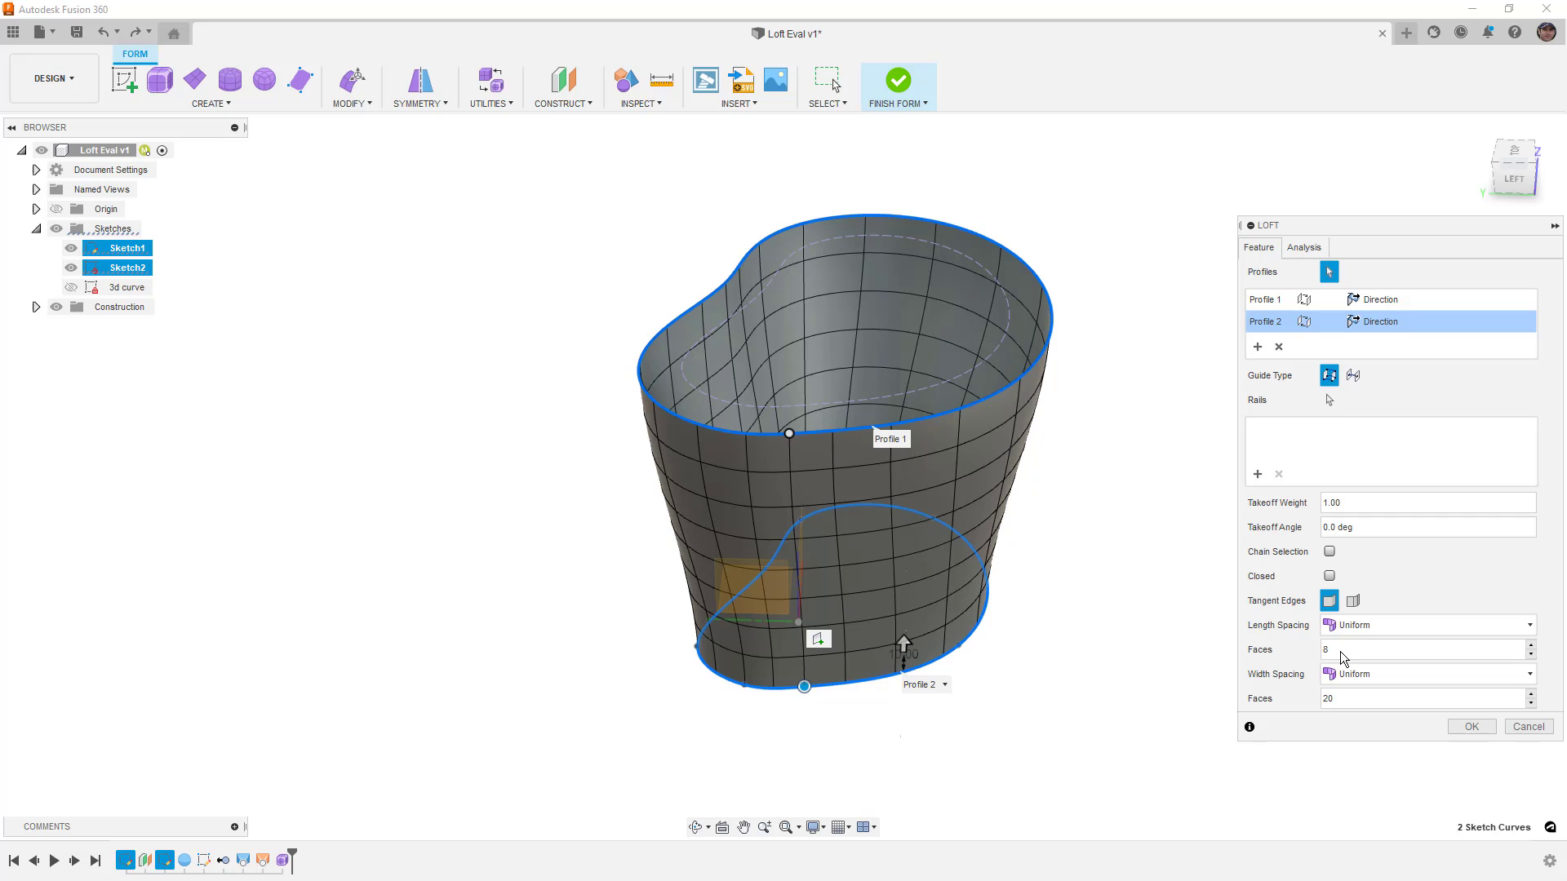
View the form loft from the left and try length face counts of 4, 2 and 1.
left_click(1514, 176)
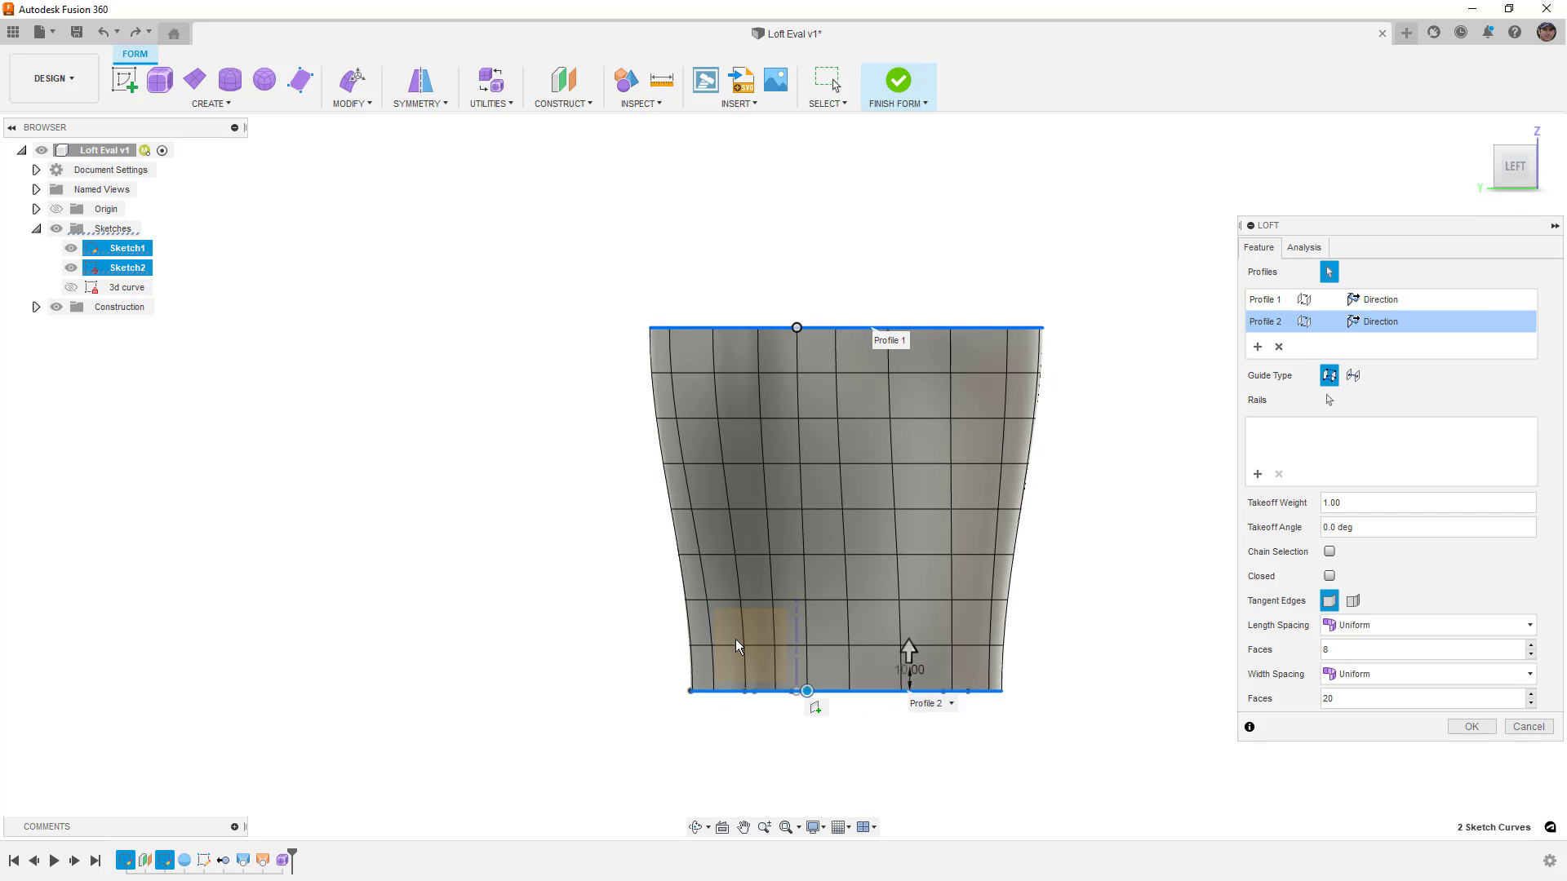
left_click(1331, 649)
type("4")
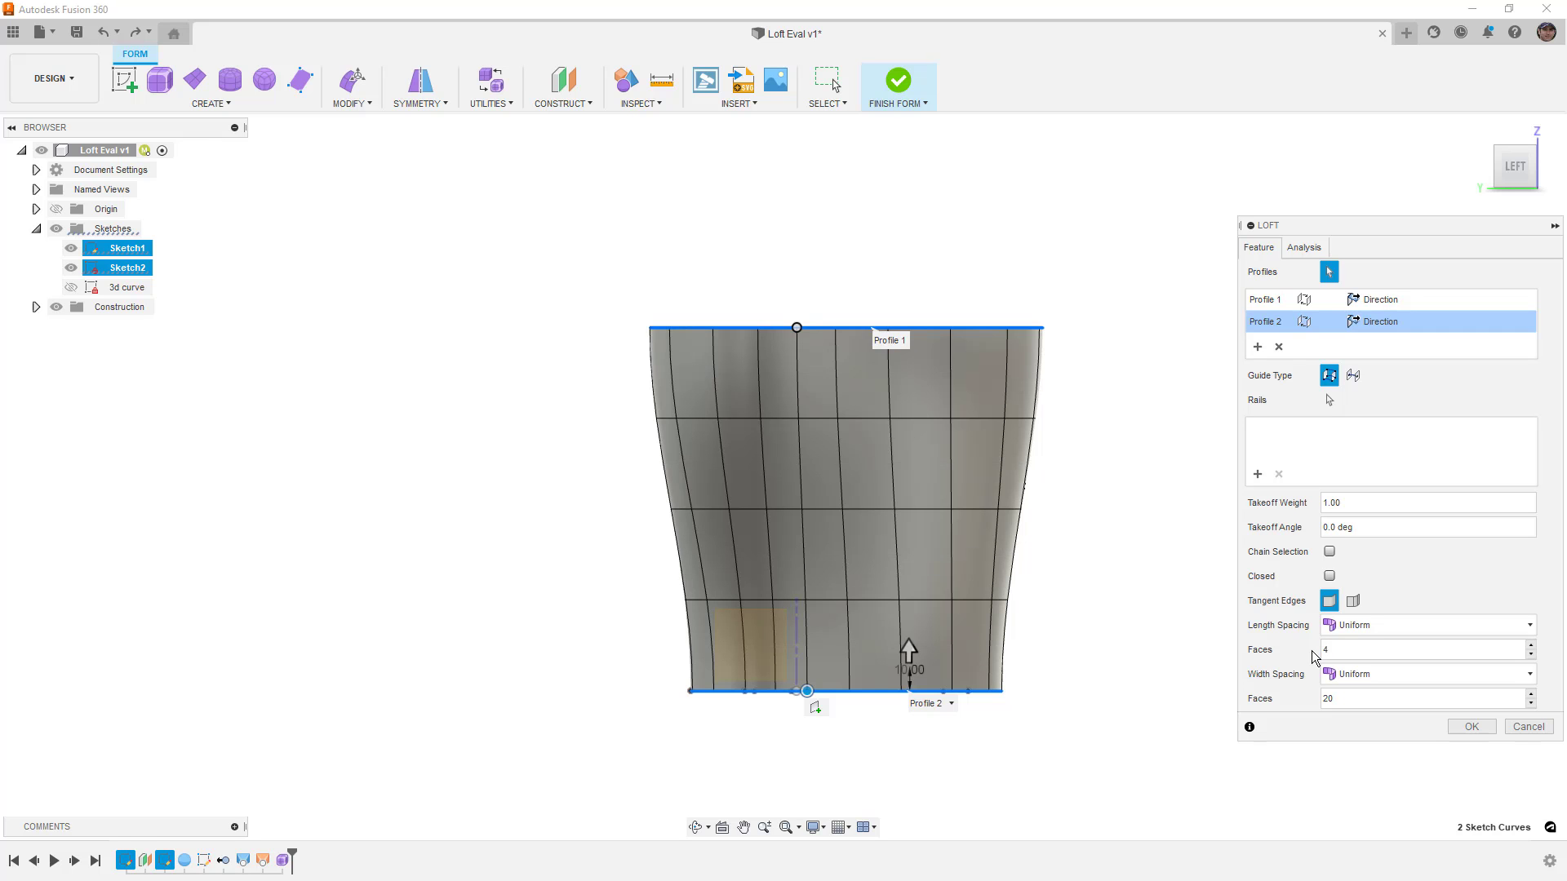
double_click(1331, 649)
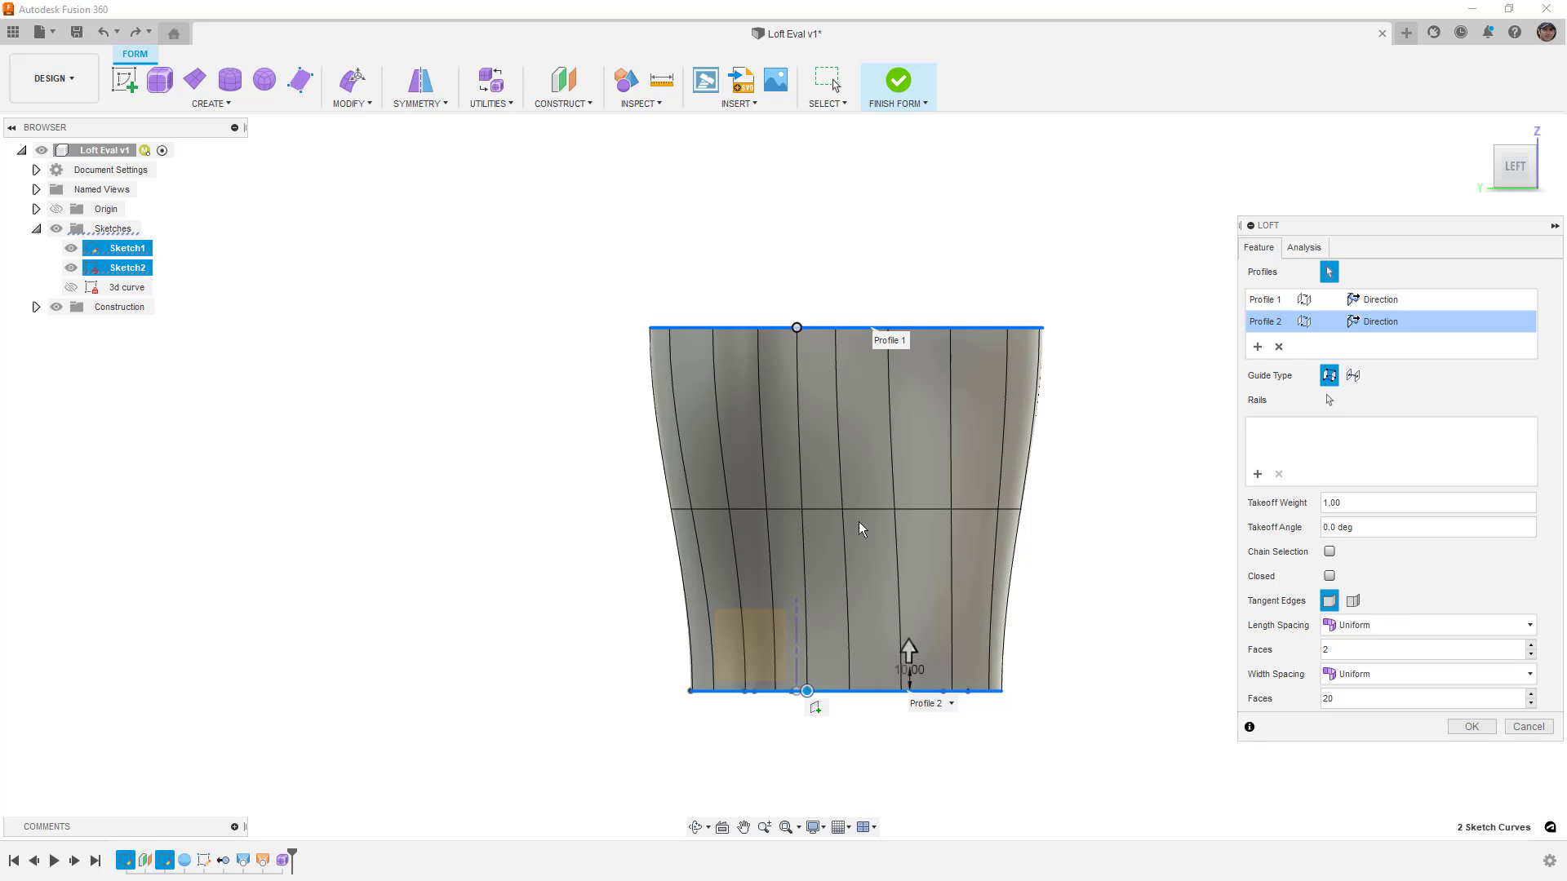
double_click(1334, 651)
type("1")
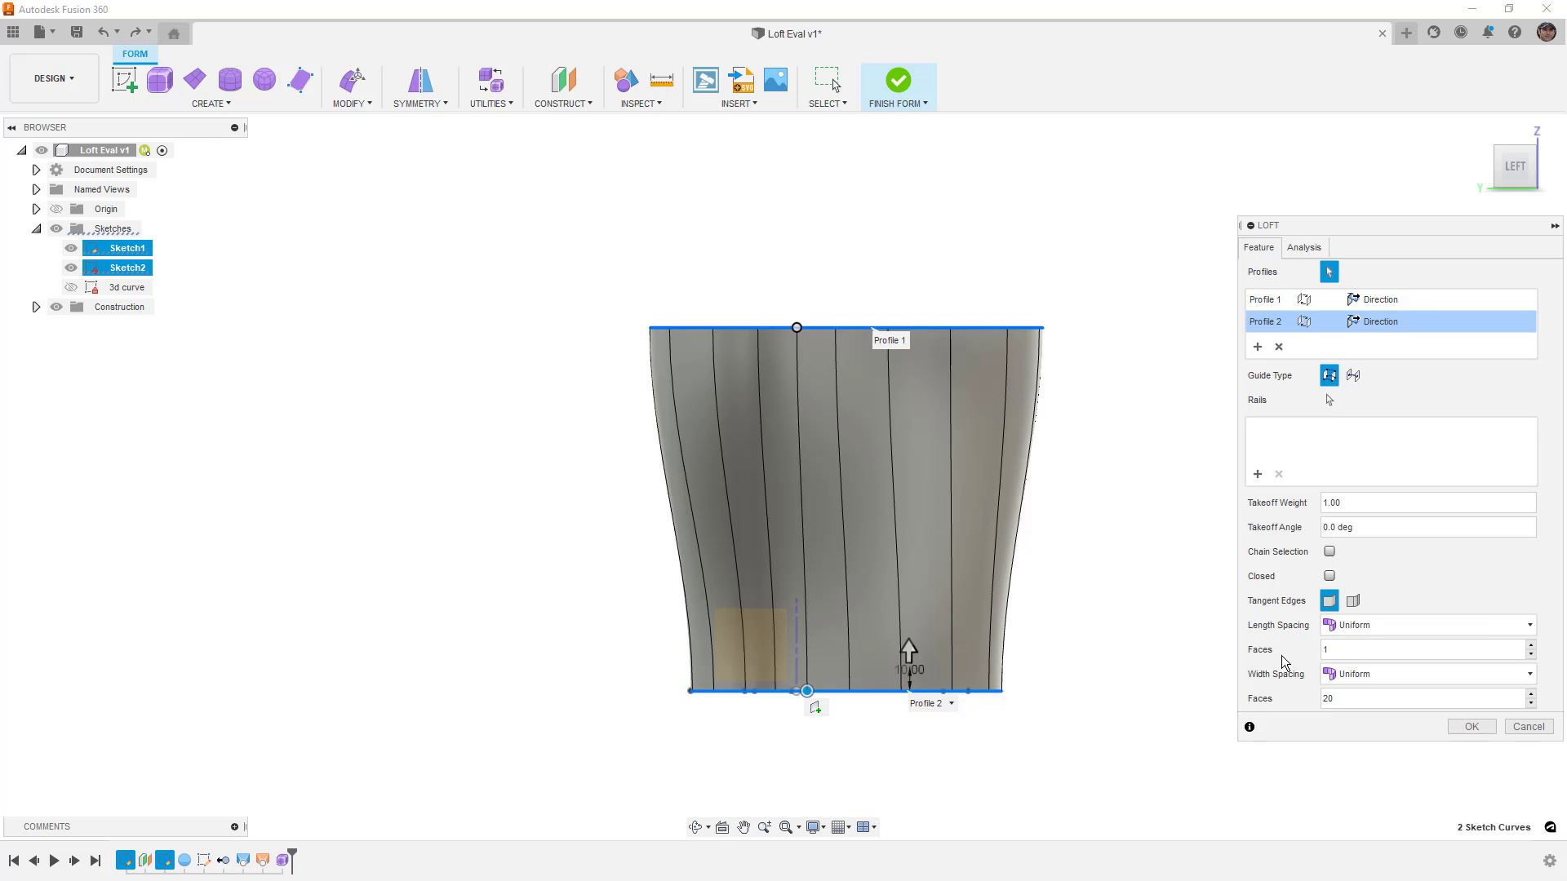
Set the form loft's length faces to 2, complete the loft and finish the form.
double_click(1346, 649)
type("2")
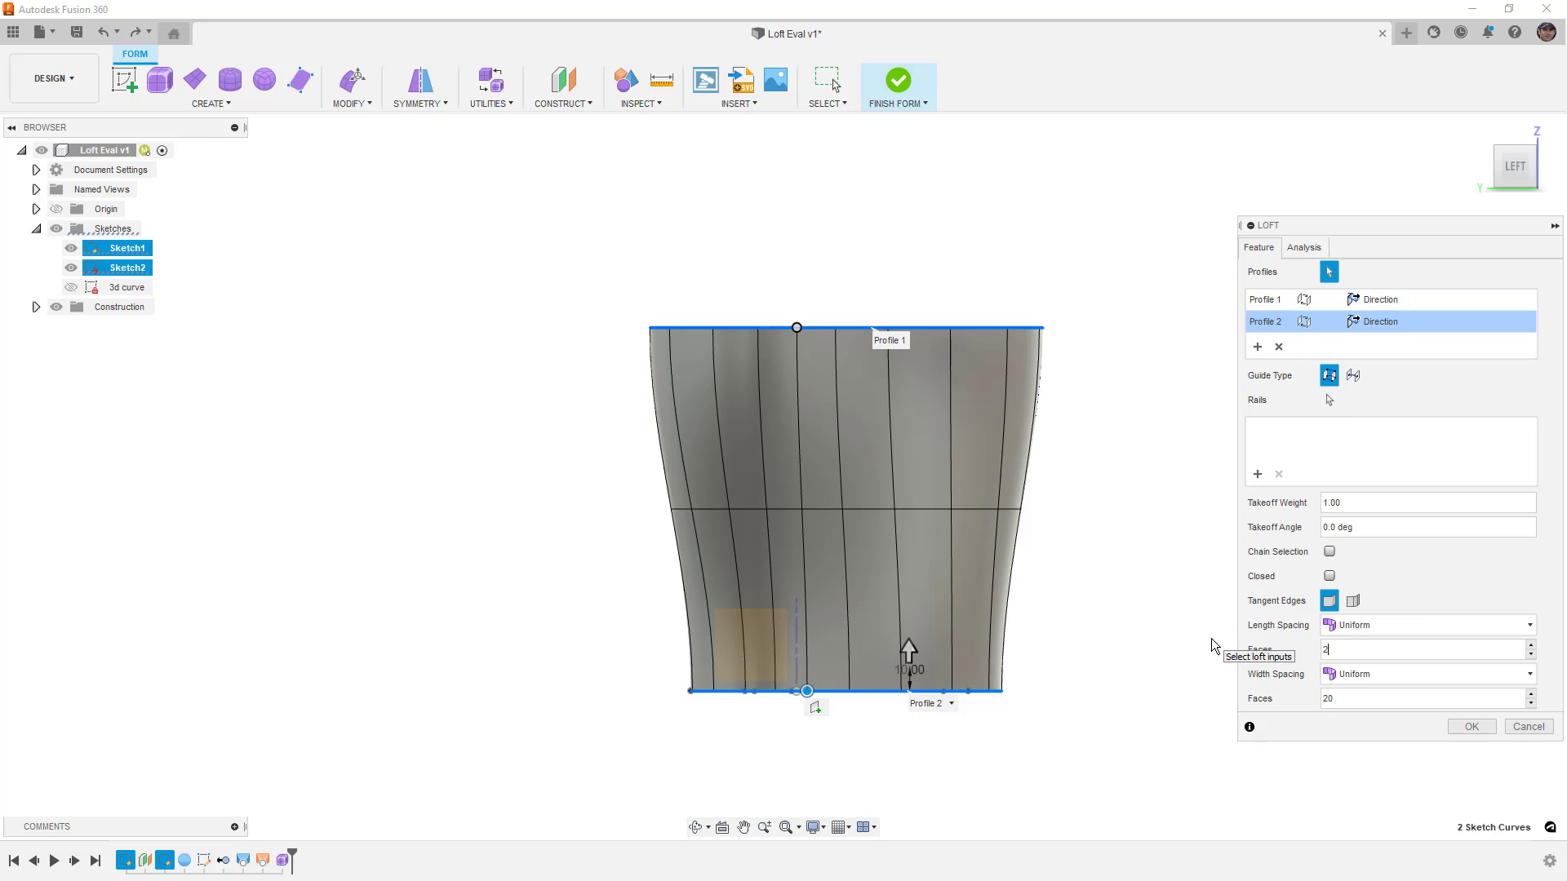
left_click(1471, 727)
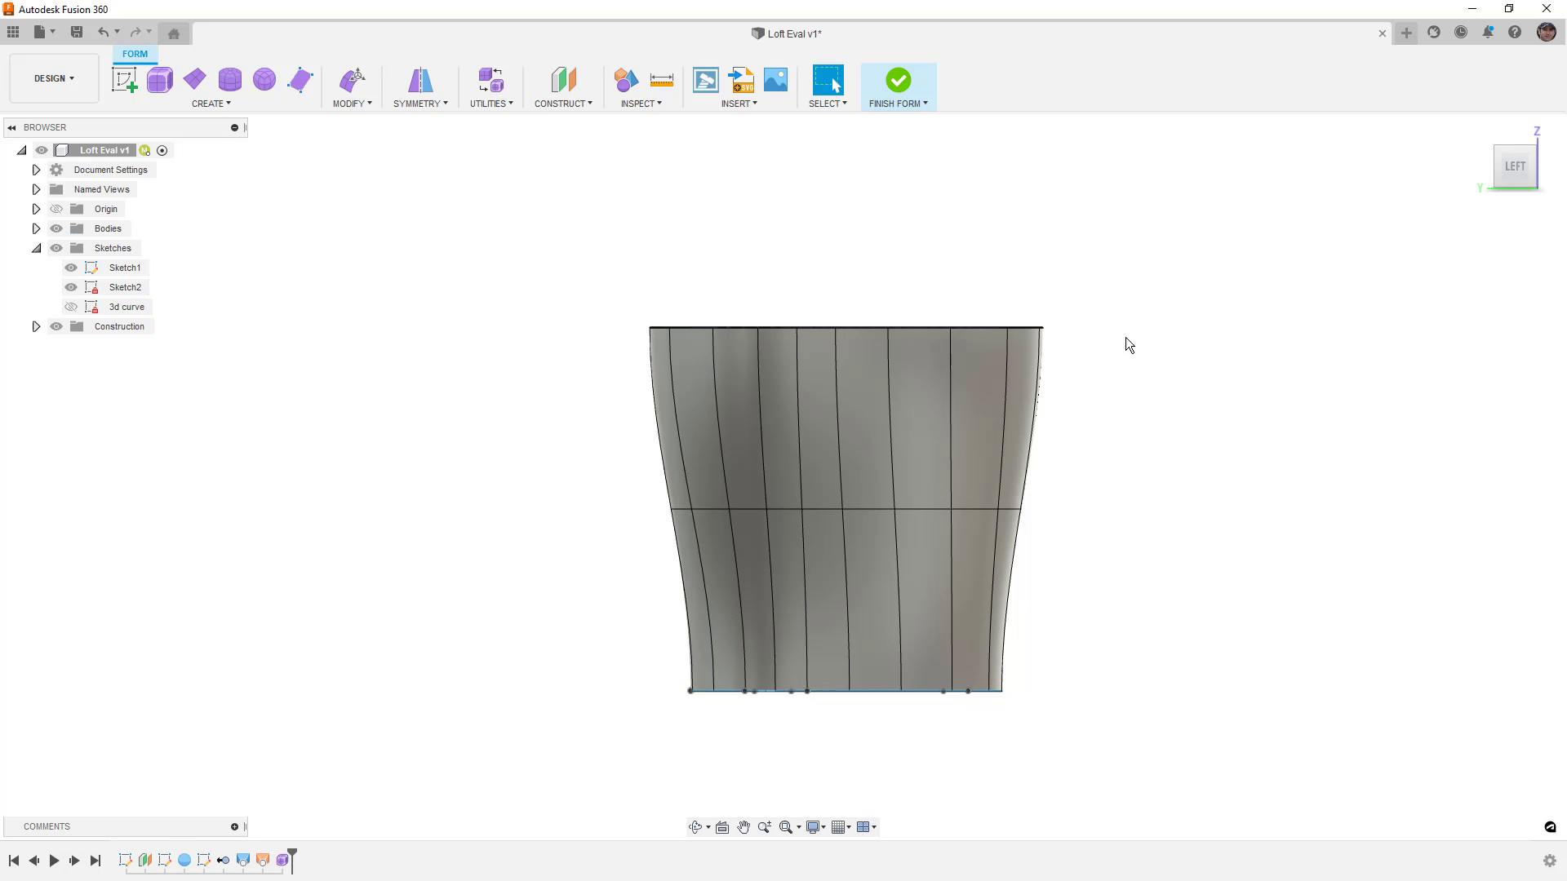
left_click(896, 80)
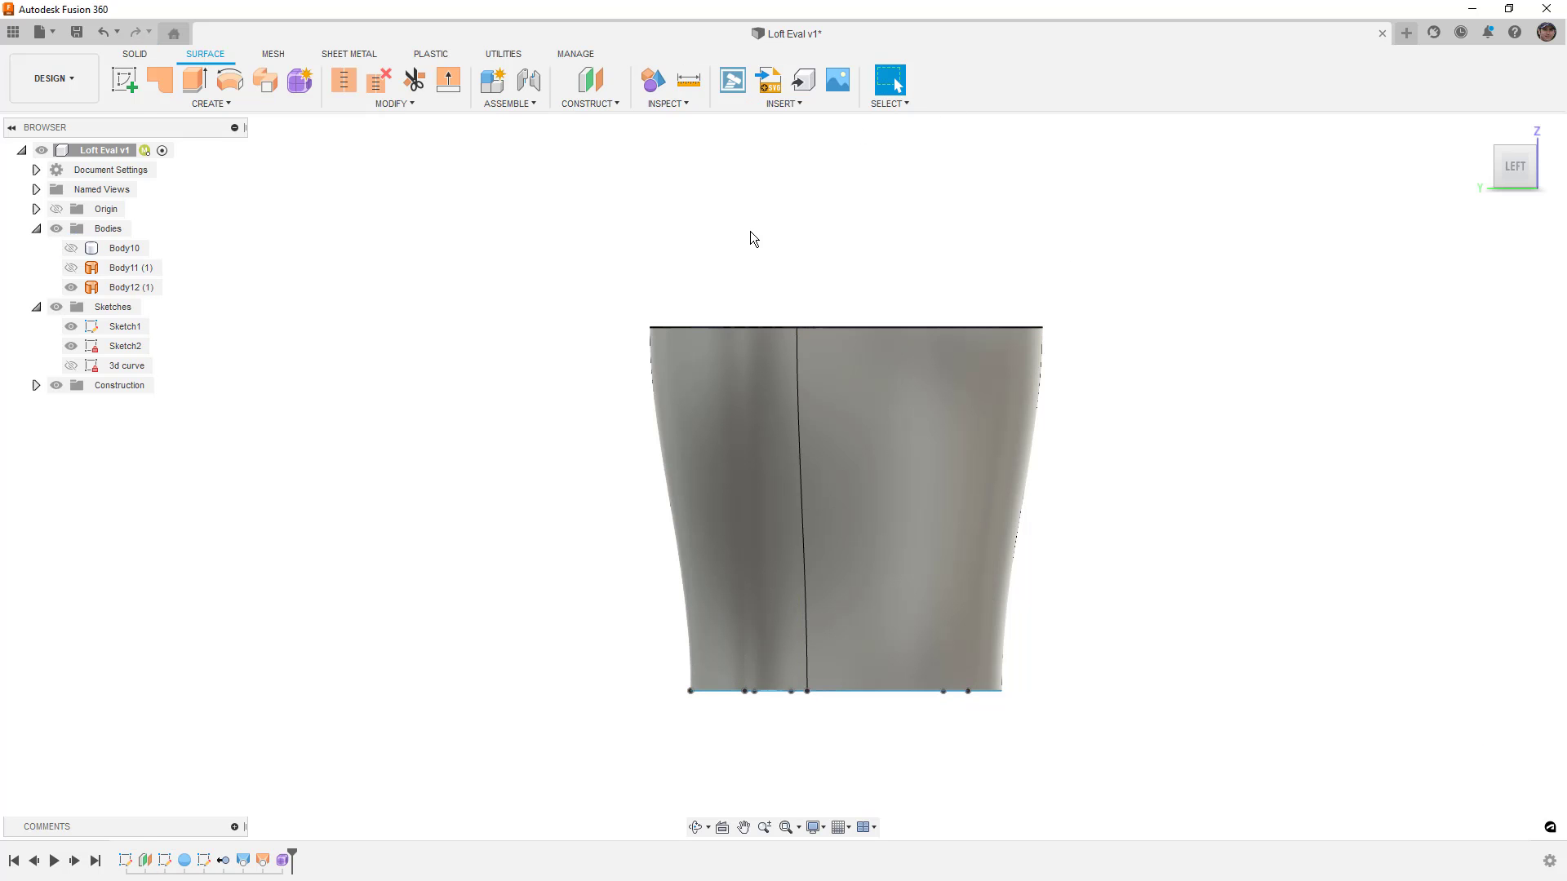
Move the form loft body, Body12, -170 mm along Z so it sits below the profile sketches.
left_click(129, 287)
scroll(469, 360, "down", 2)
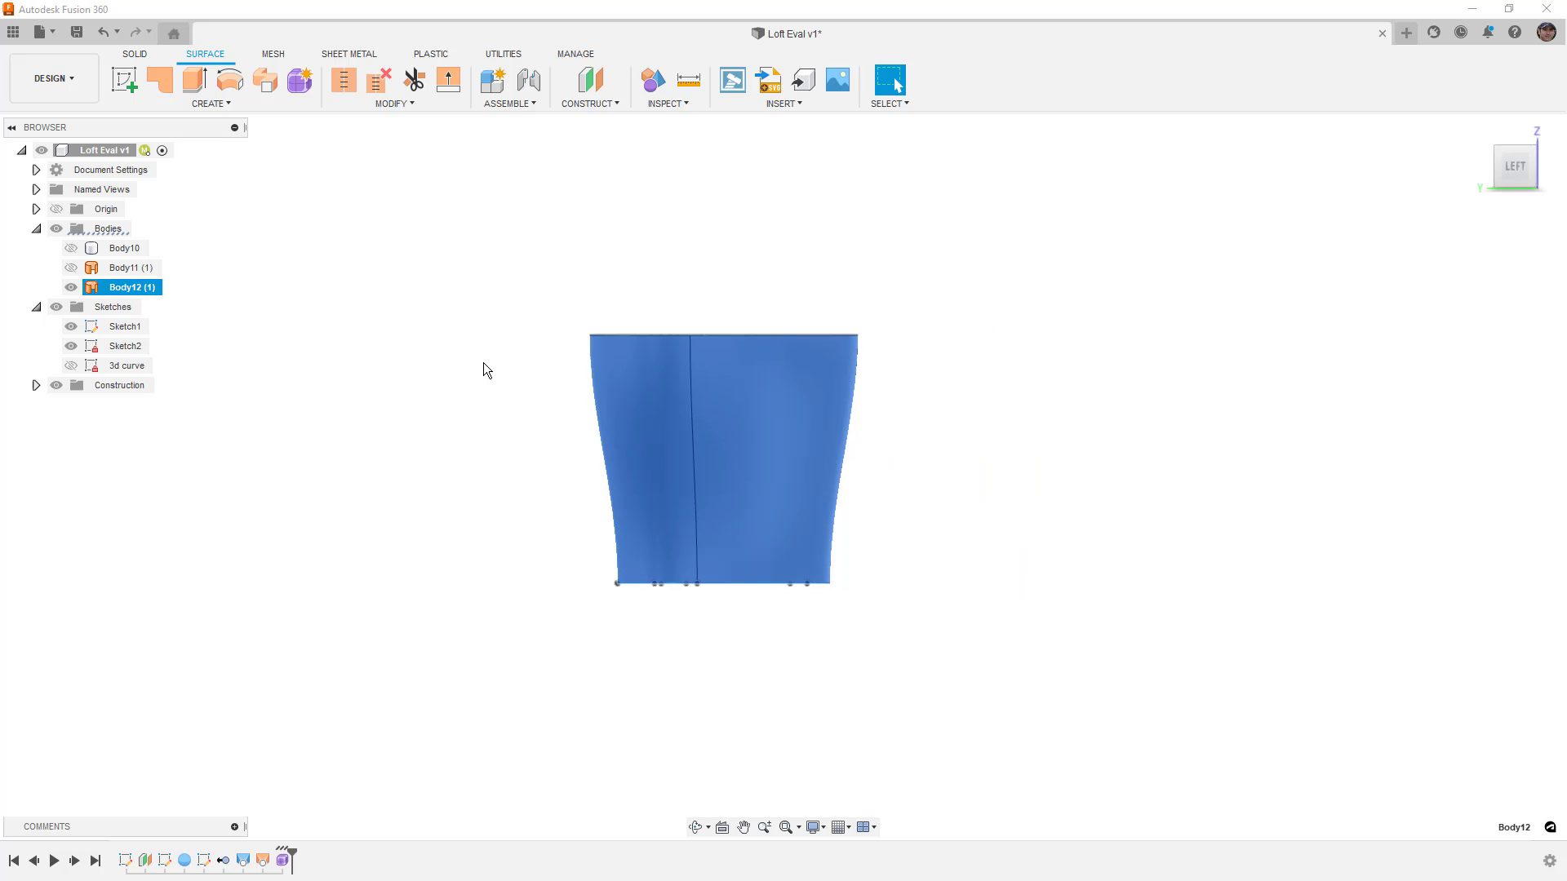
key("m")
left_click_drag(858, 536, 874, 804)
scroll(766, 472, "down", 2)
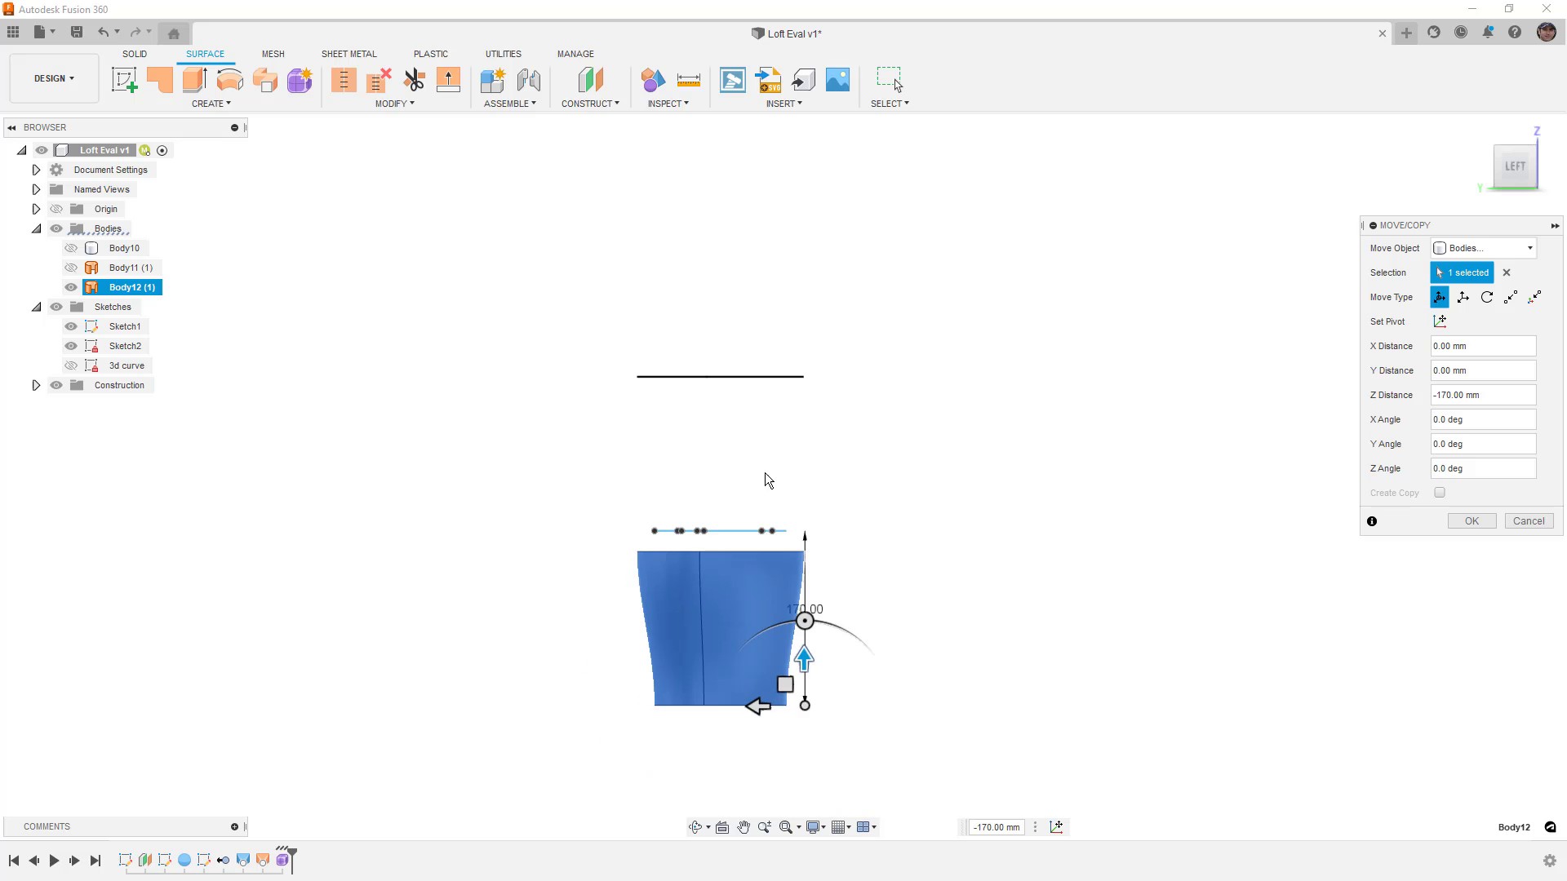
left_click(1471, 521)
Show the surface loft body, Body11, and move it 175 mm up along Z.
left_click(90, 270)
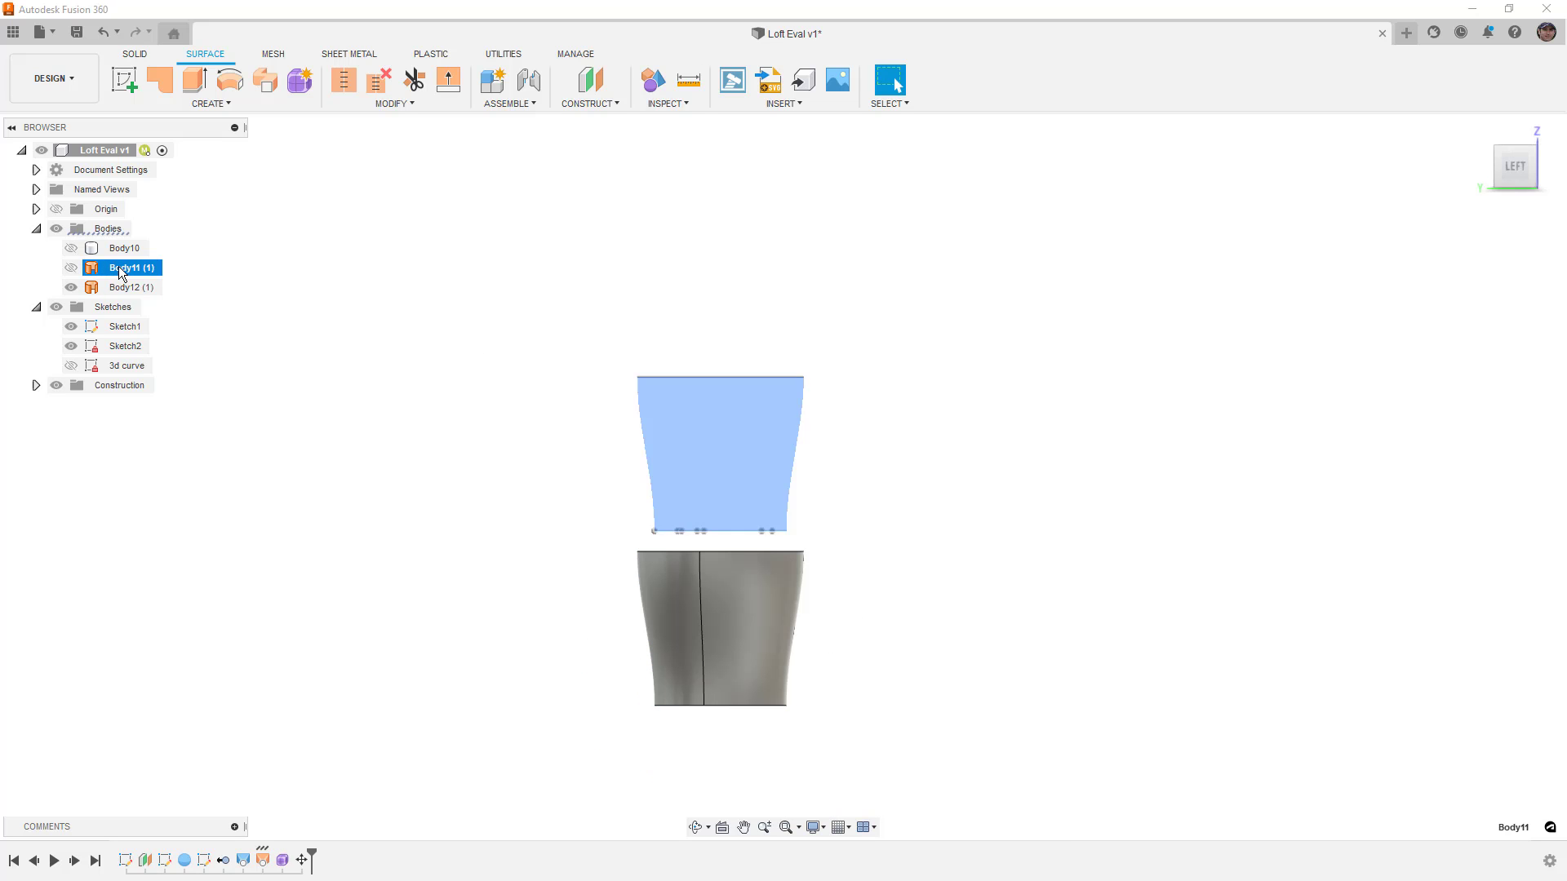
left_click(71, 268)
key("m")
left_click_drag(802, 480, 804, 310)
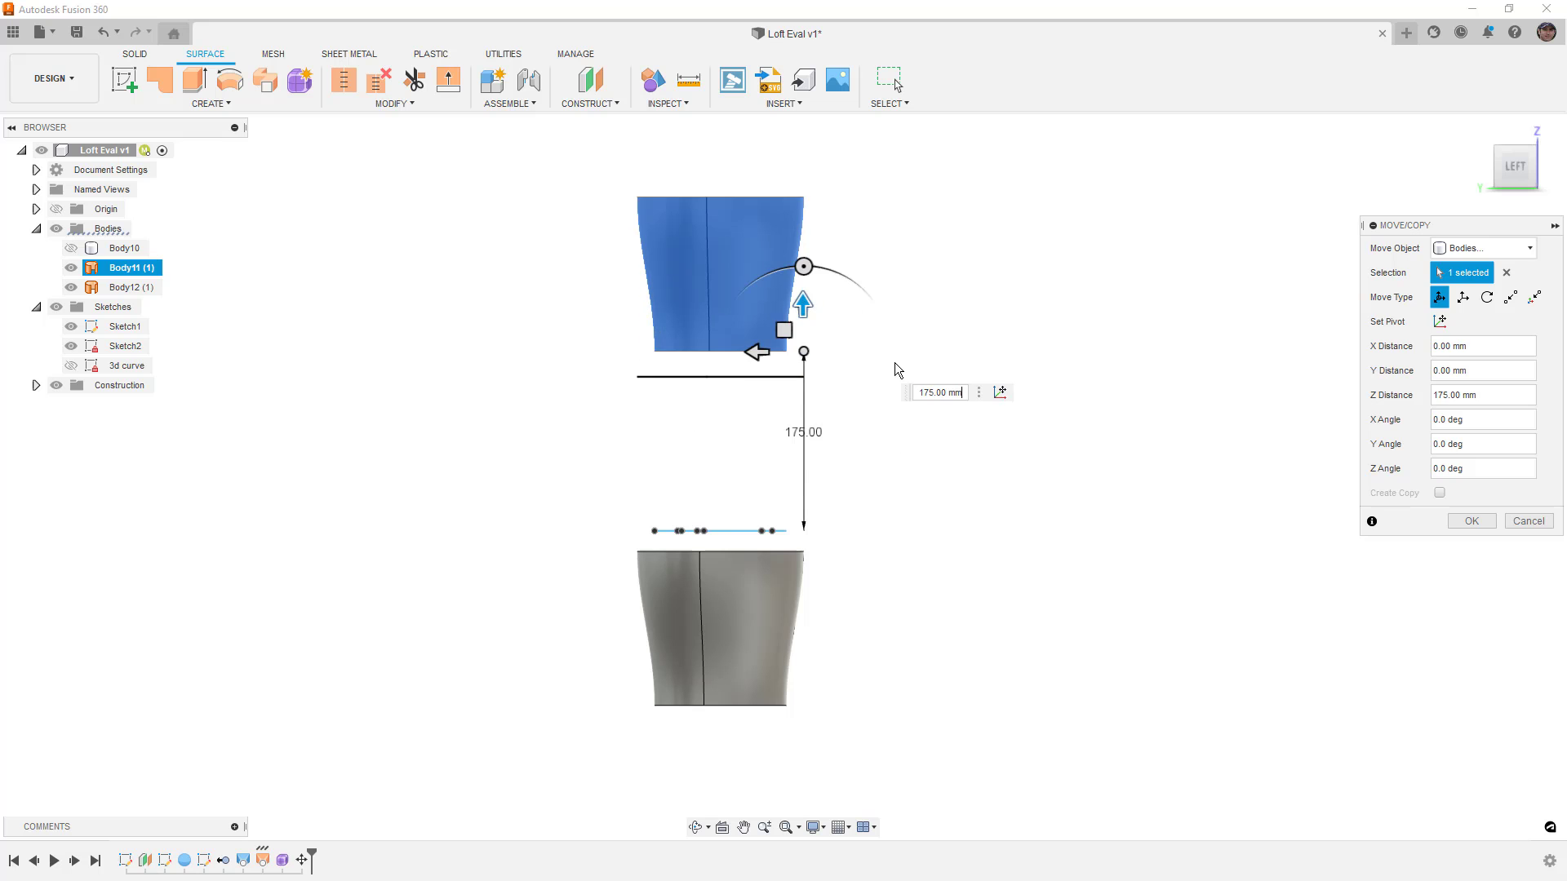
left_click(1472, 521)
Show the solid loft, Body10, hide Sketch1 and Sketch2, and compare the three stacked bodies from an angle and from the left.
left_click(71, 248)
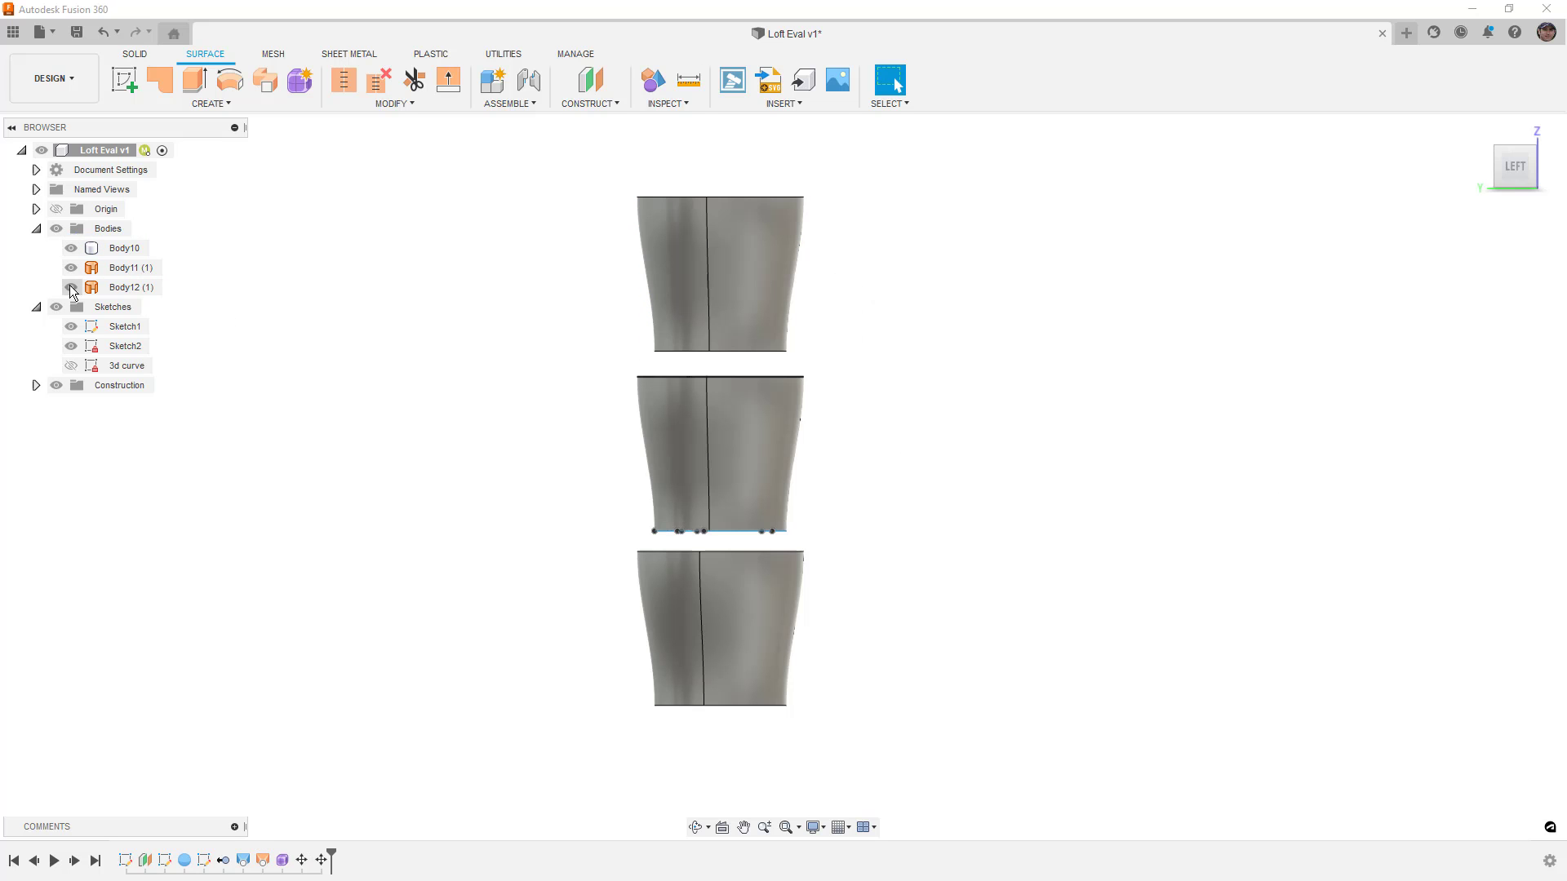
left_click(71, 326)
left_click(71, 346)
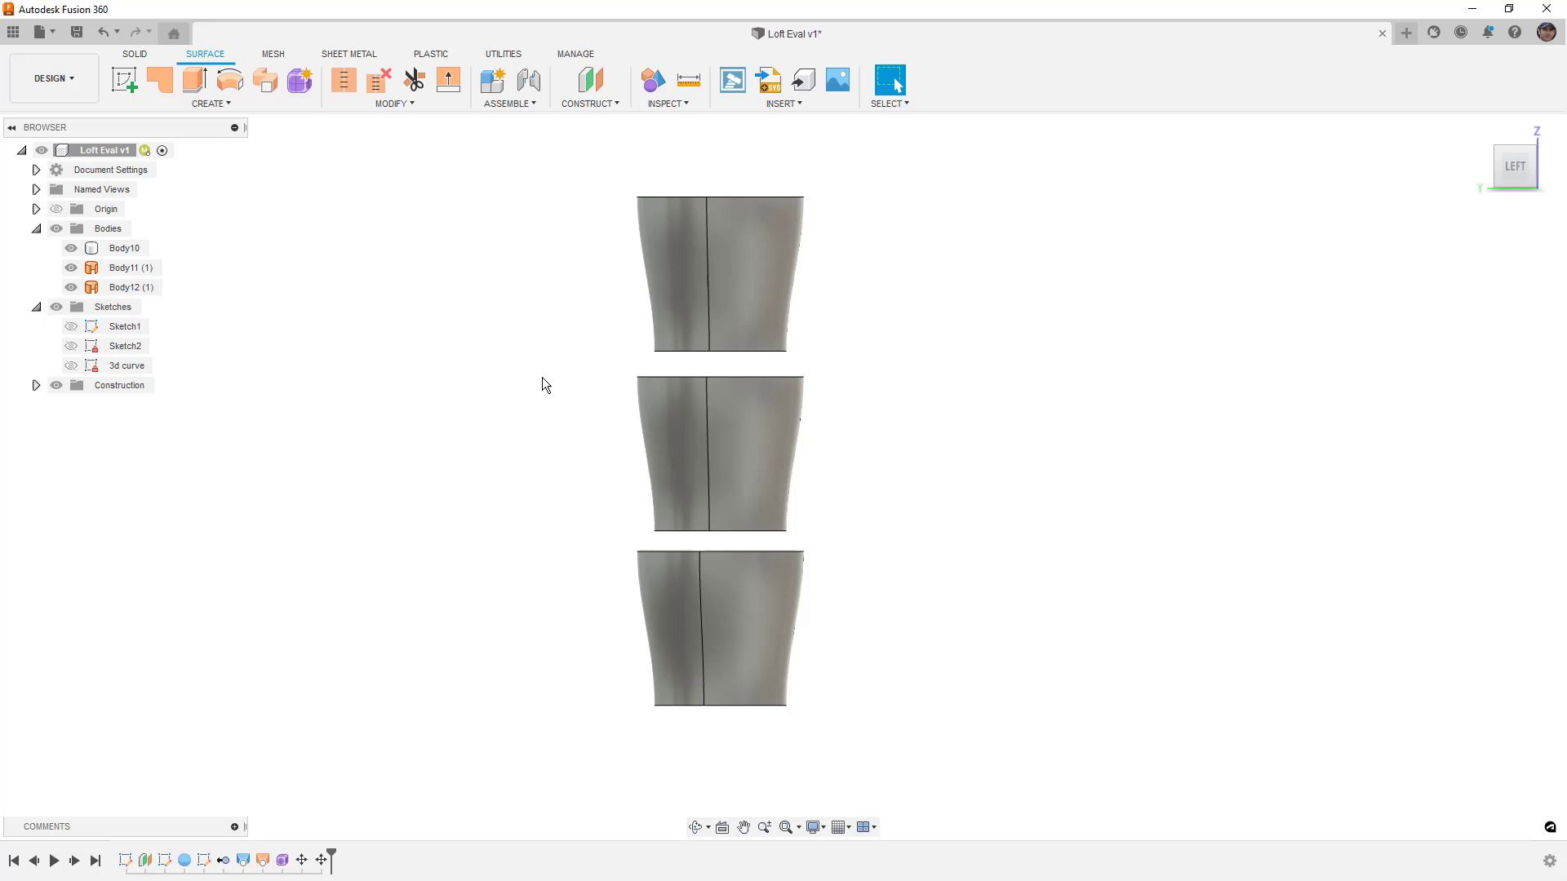
middle_click_drag(961, 445, 931, 453, "shift")
left_click(717, 387)
left_click(1516, 176)
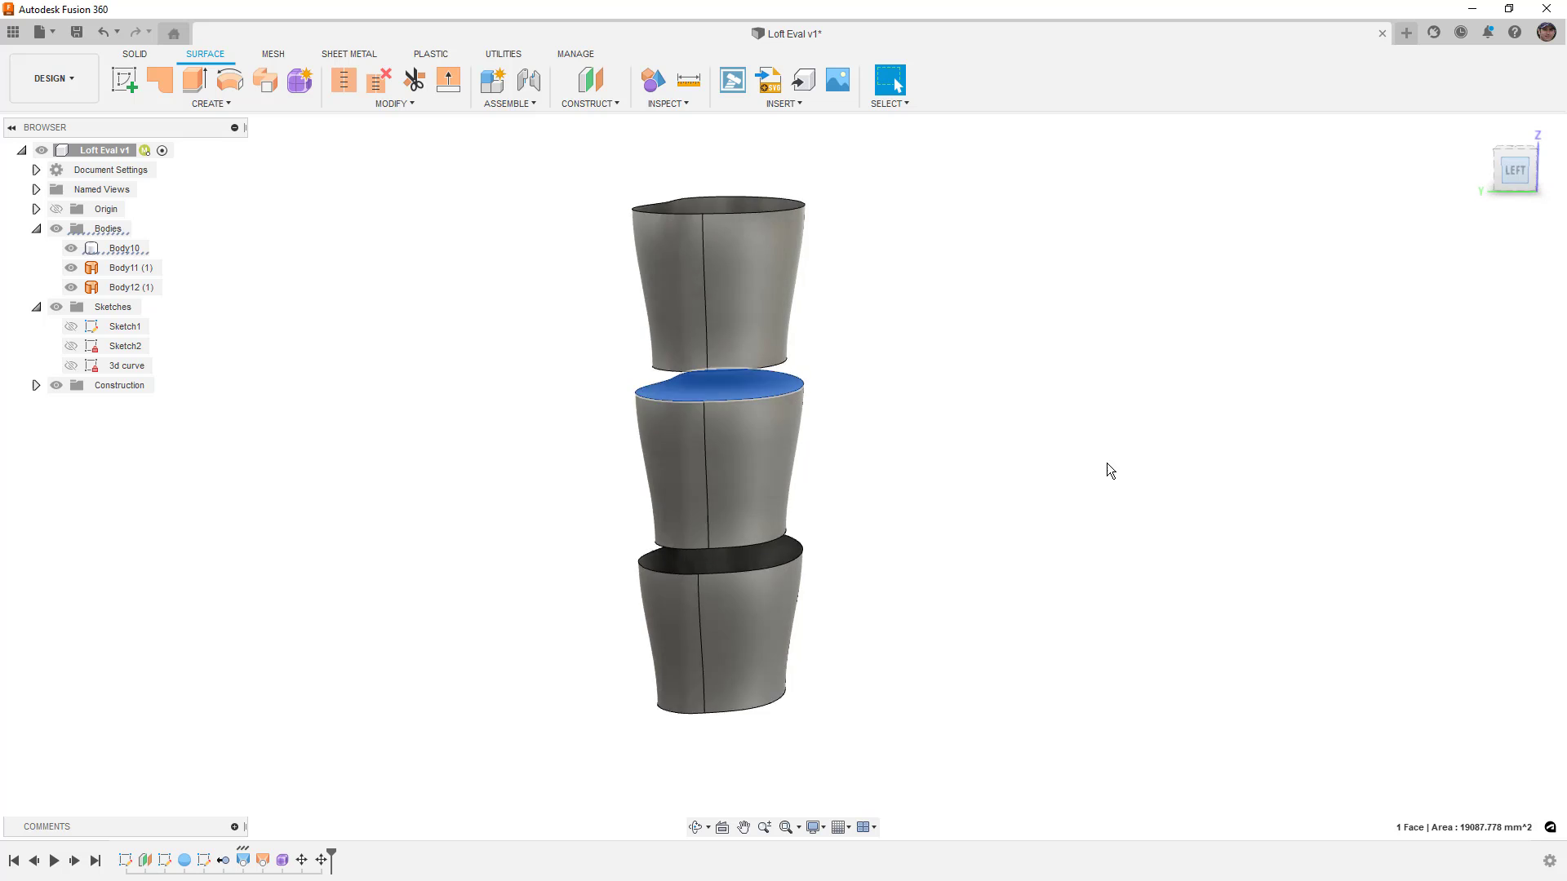
left_click(1105, 465)
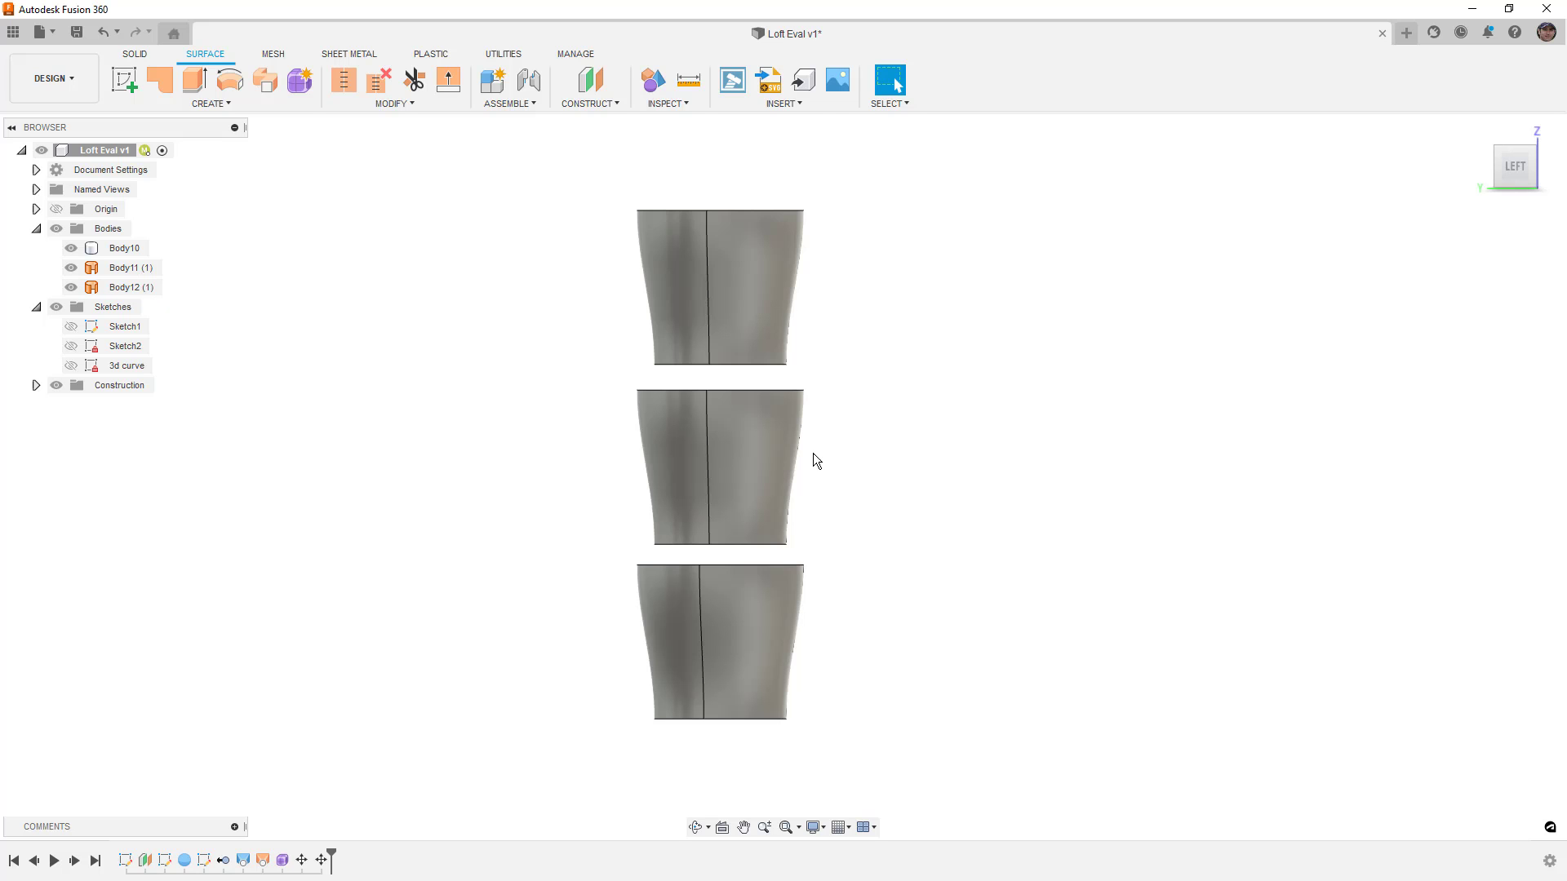
Start a Curvature Map Analysis on all three loft bodies with the scale set to 3.250.
left_click(694, 109)
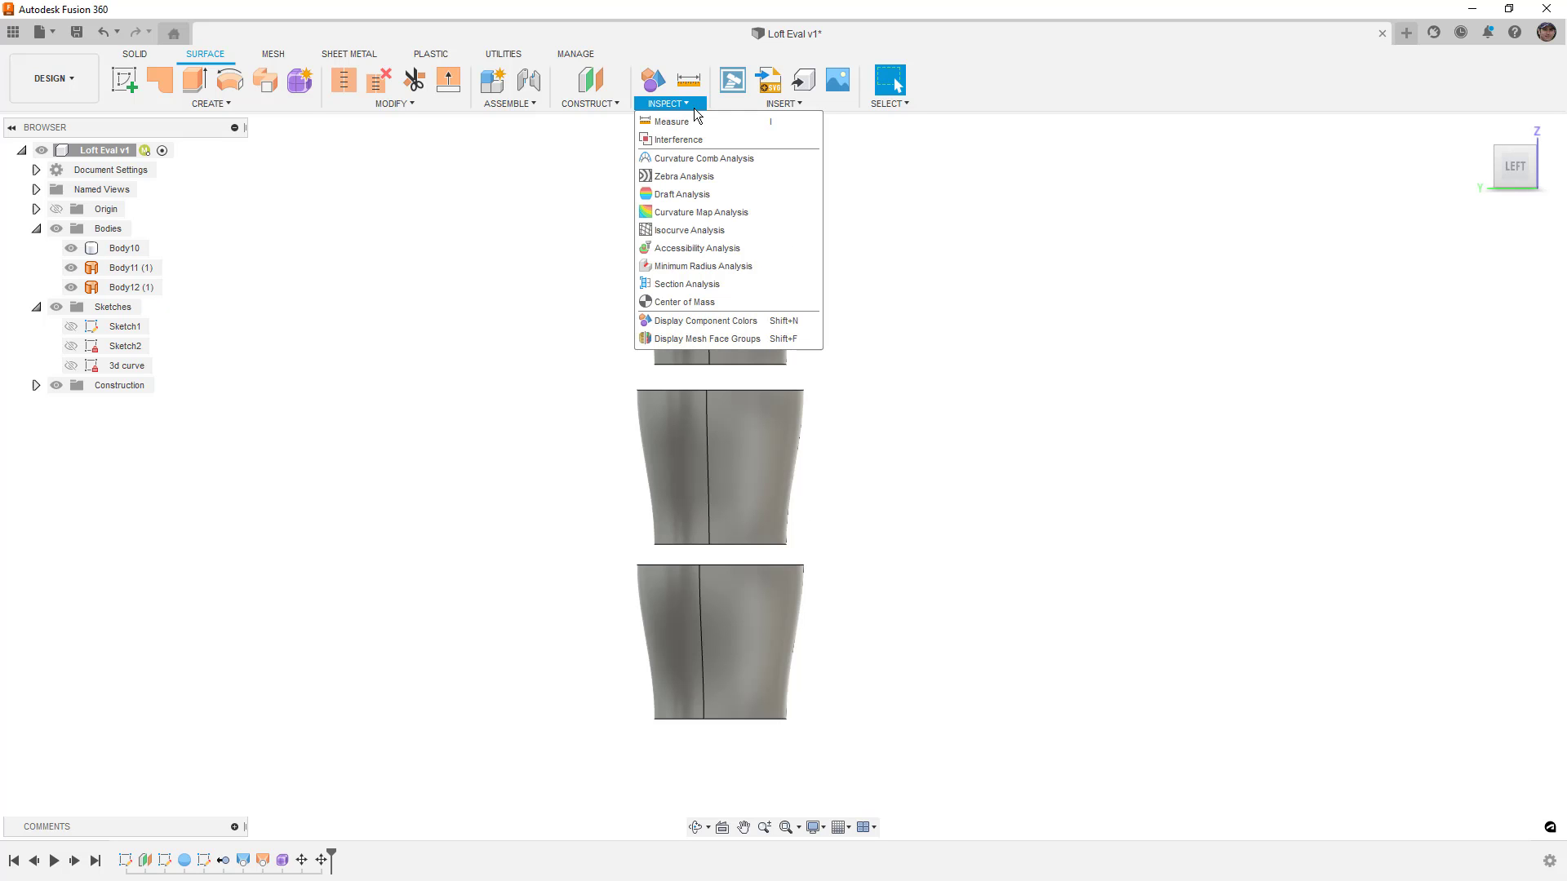
left_click(701, 212)
left_click(730, 343)
left_click(726, 463)
left_click(722, 640)
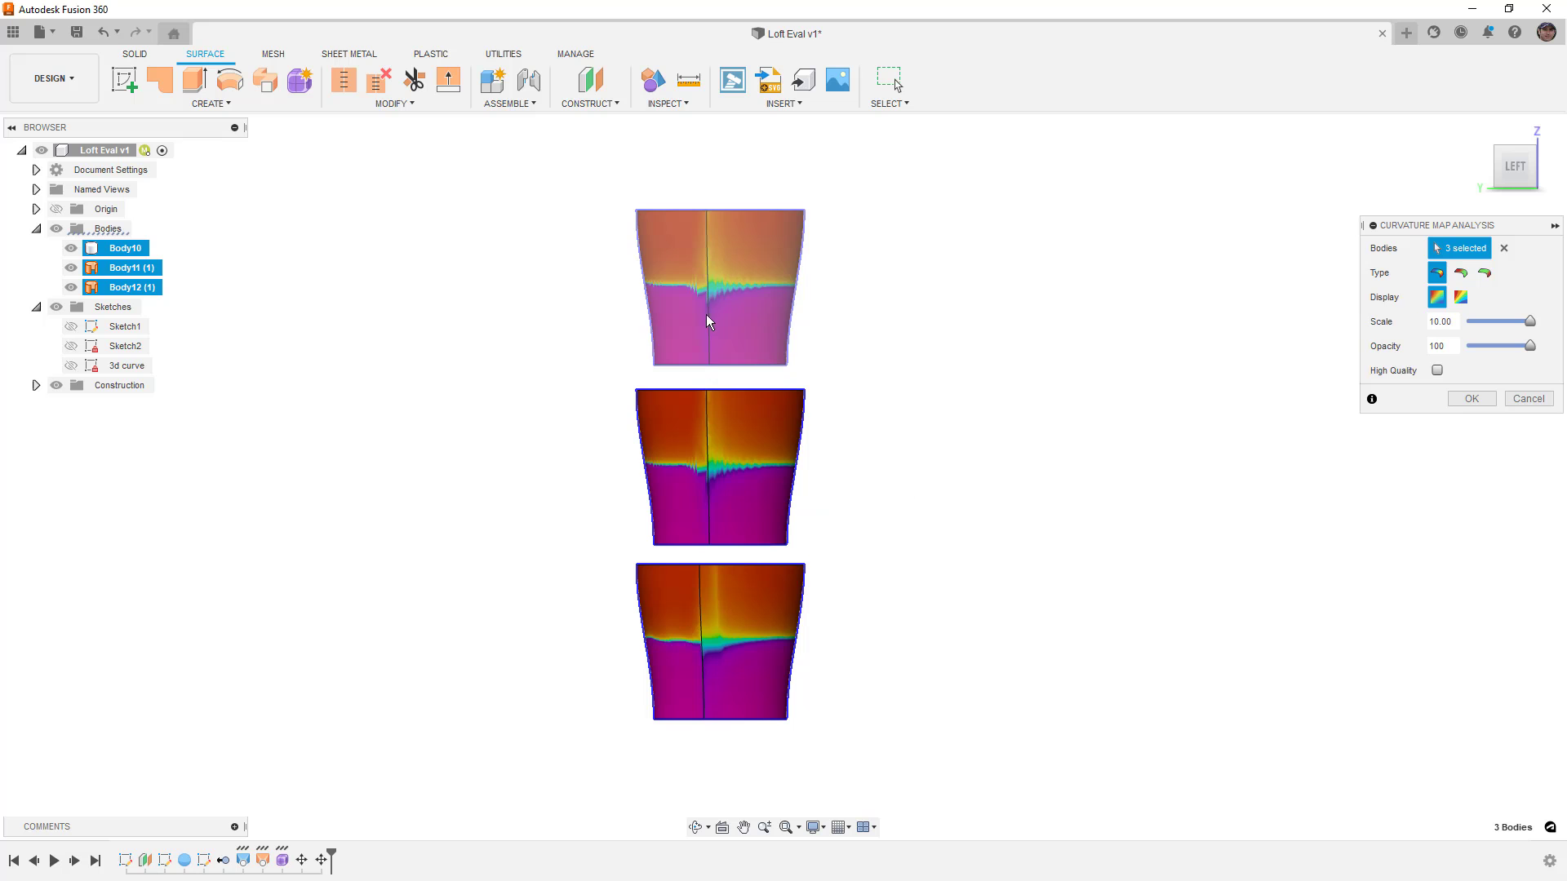
left_click_drag(1531, 322, 1522, 324)
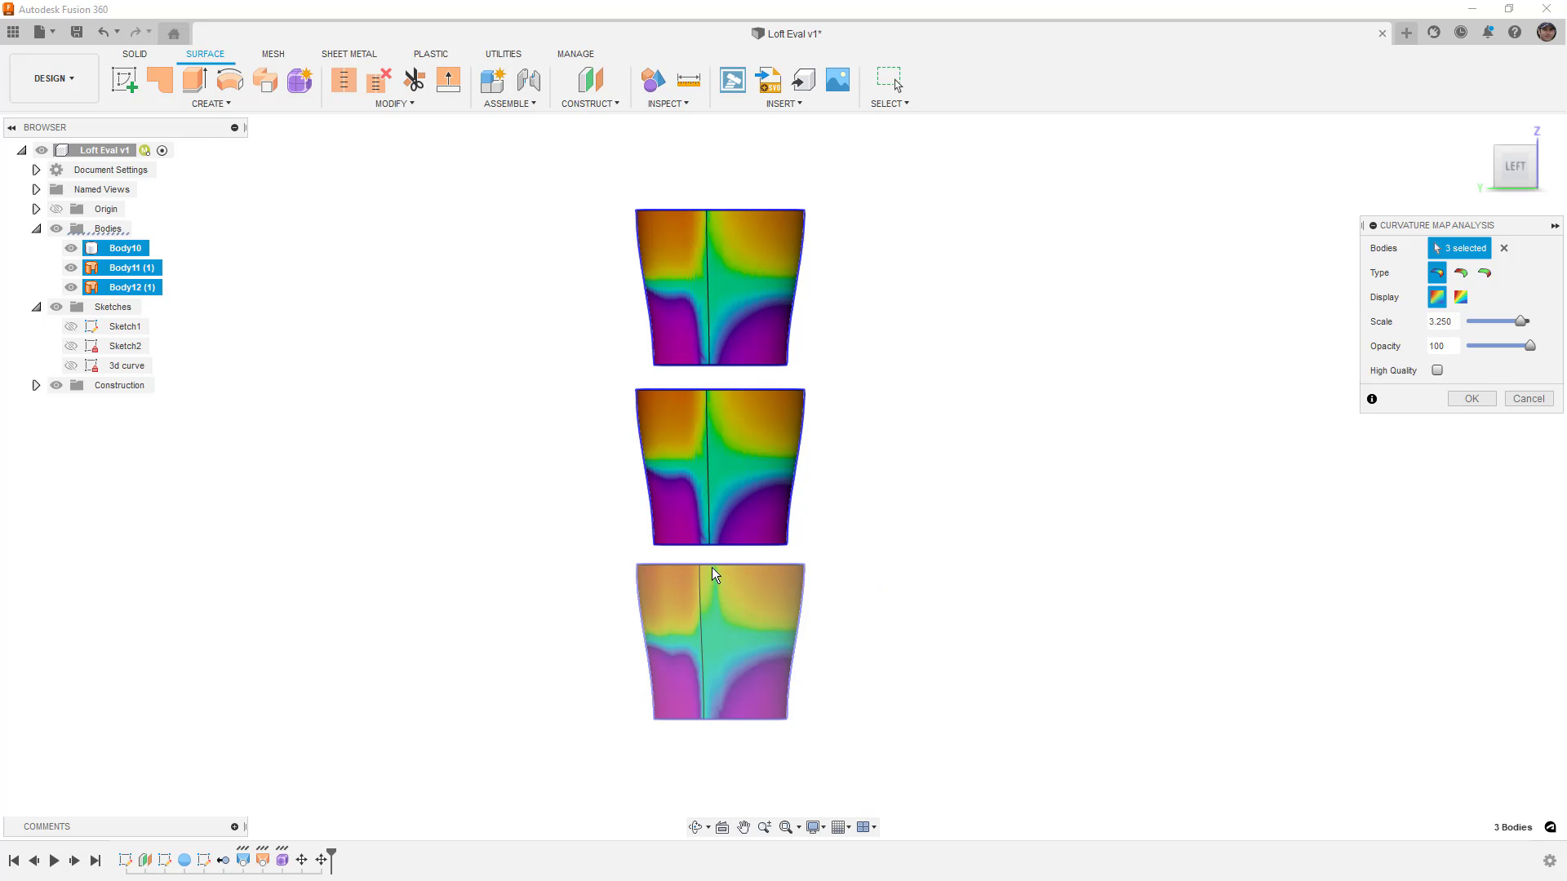
Look closely at the form loft's upper seam area and switch the curvature map display to Bands.
scroll(712, 571, "up", 5)
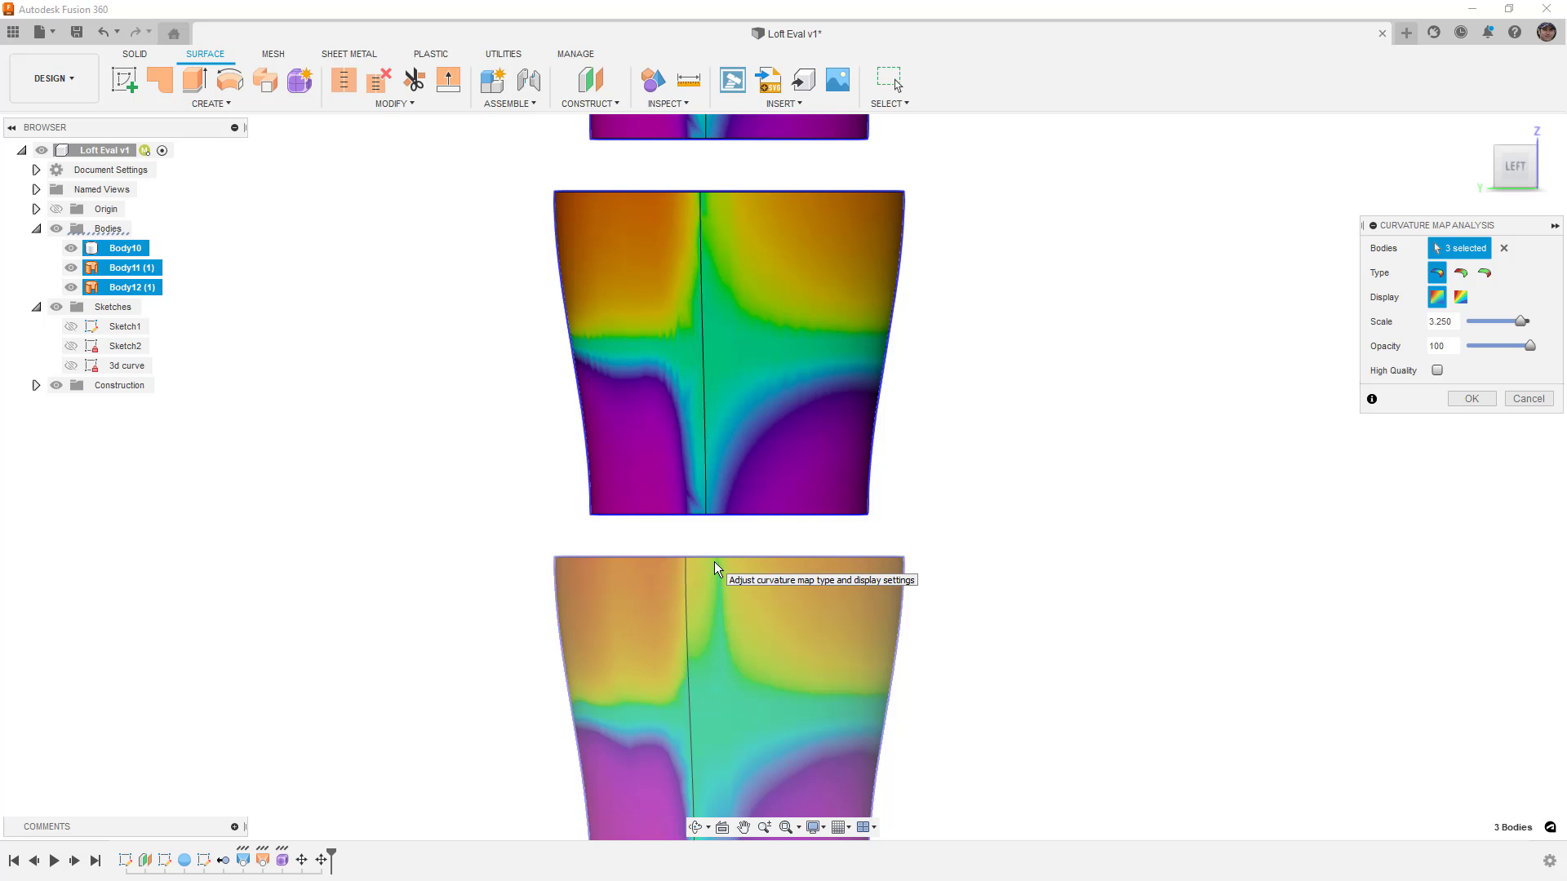
scroll(689, 666, "up", 5)
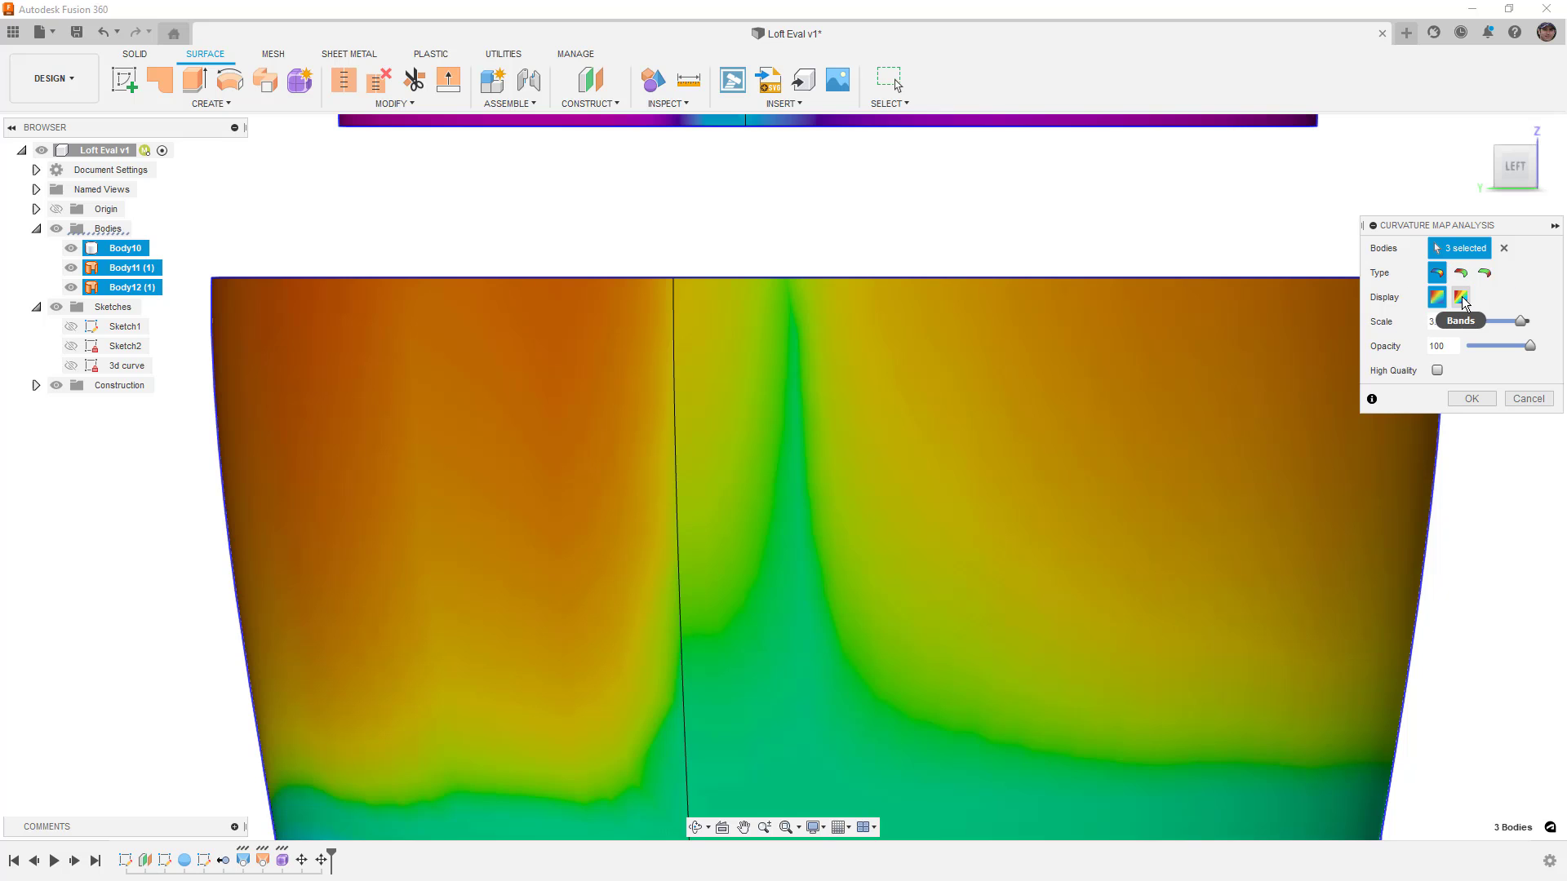
left_click(1461, 298)
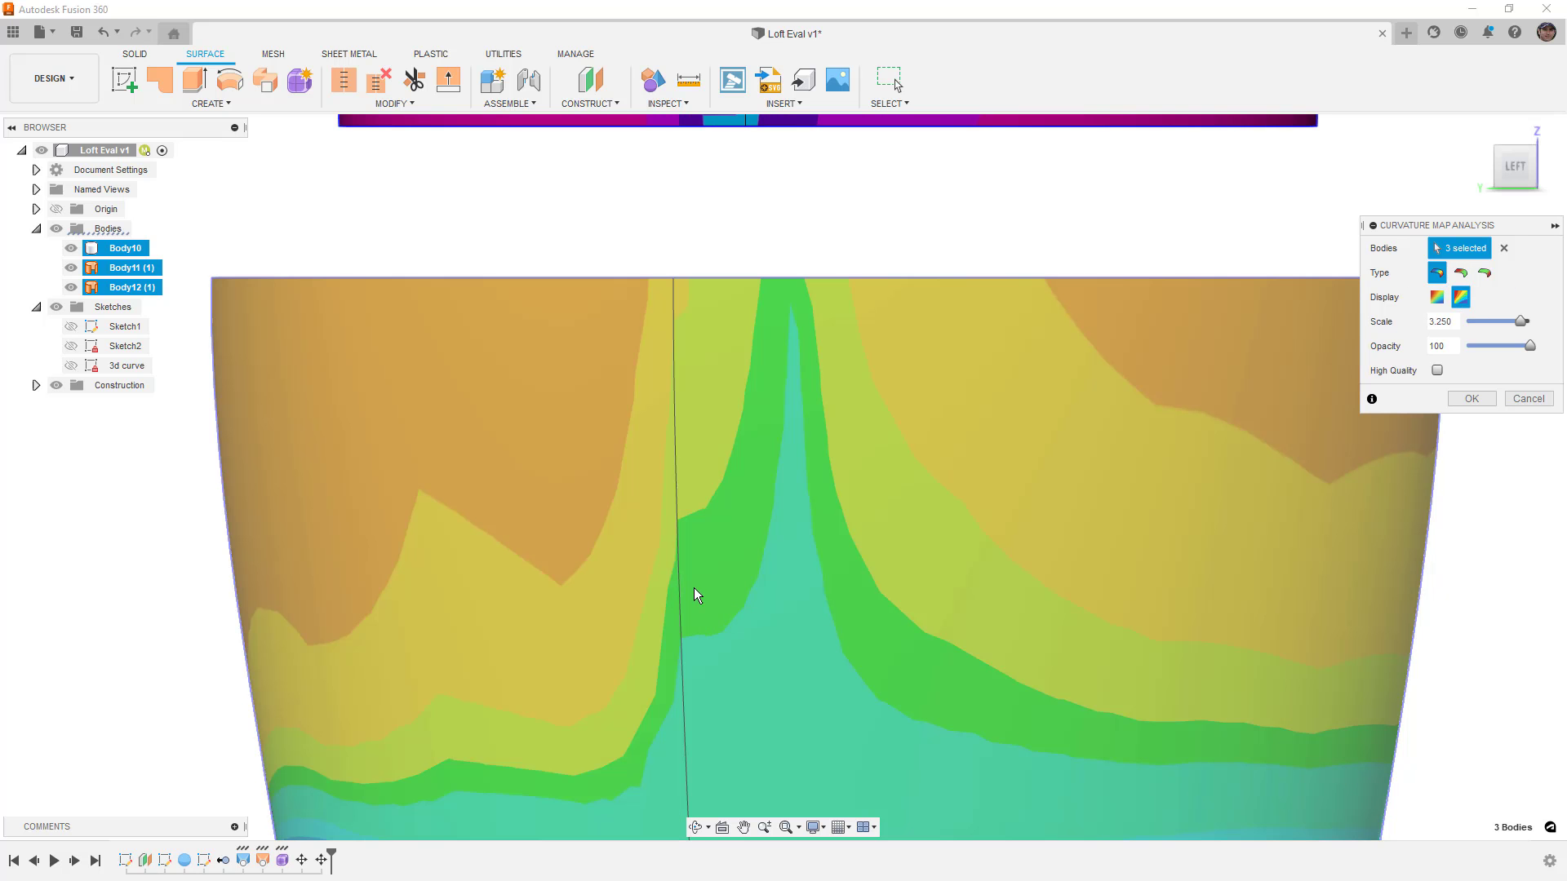
Examine the curvature bands along the seam of the form loft and compare them with the solid loft's seam.
scroll(736, 619, "down", 3)
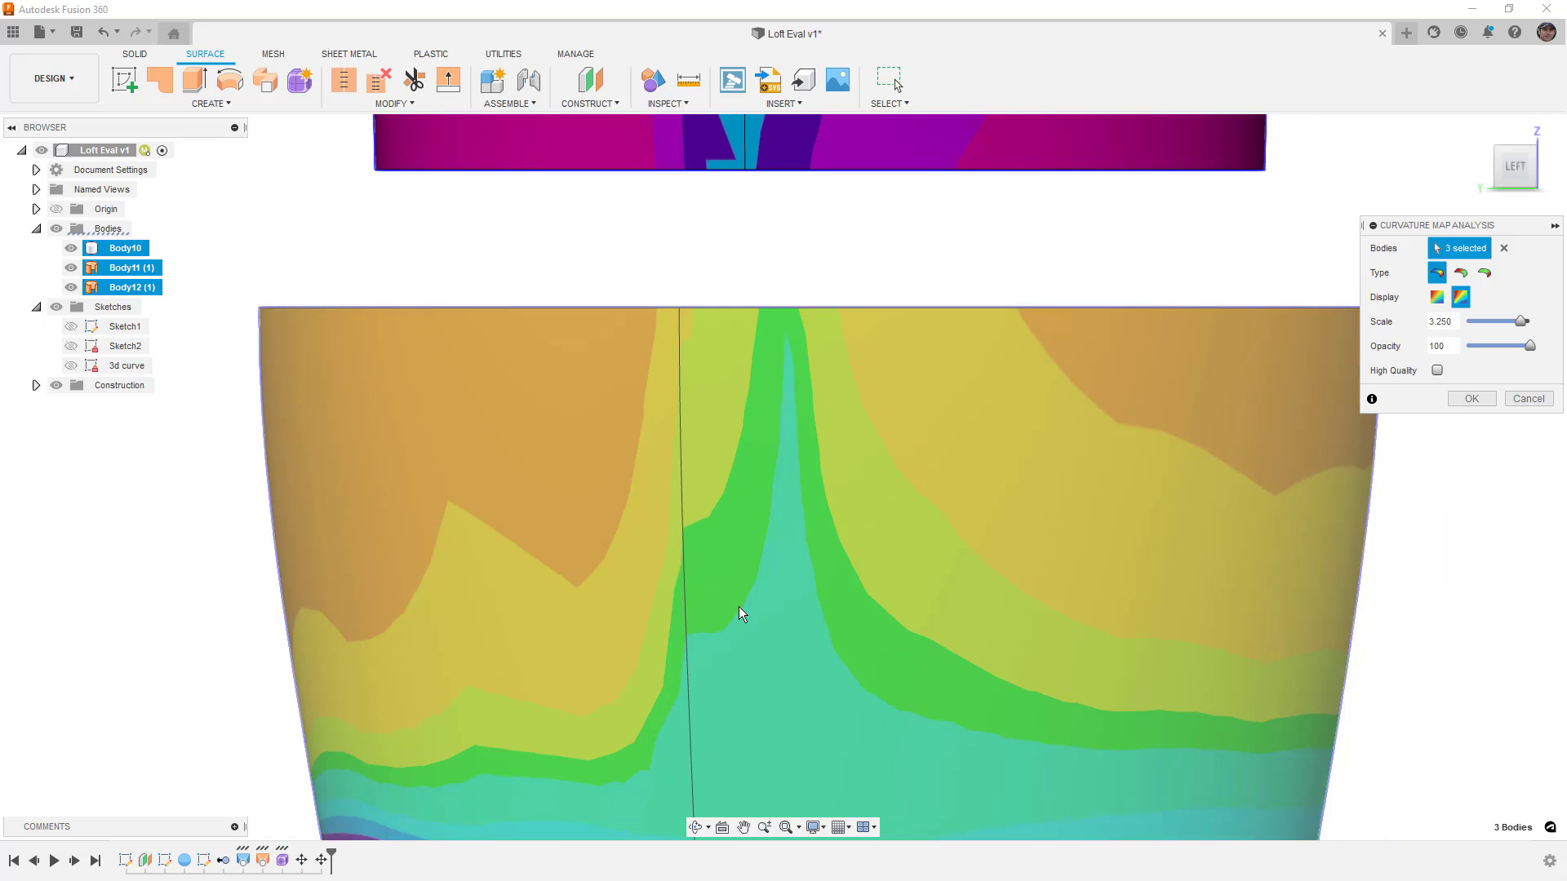
middle_click_drag(756, 703, 748, 511)
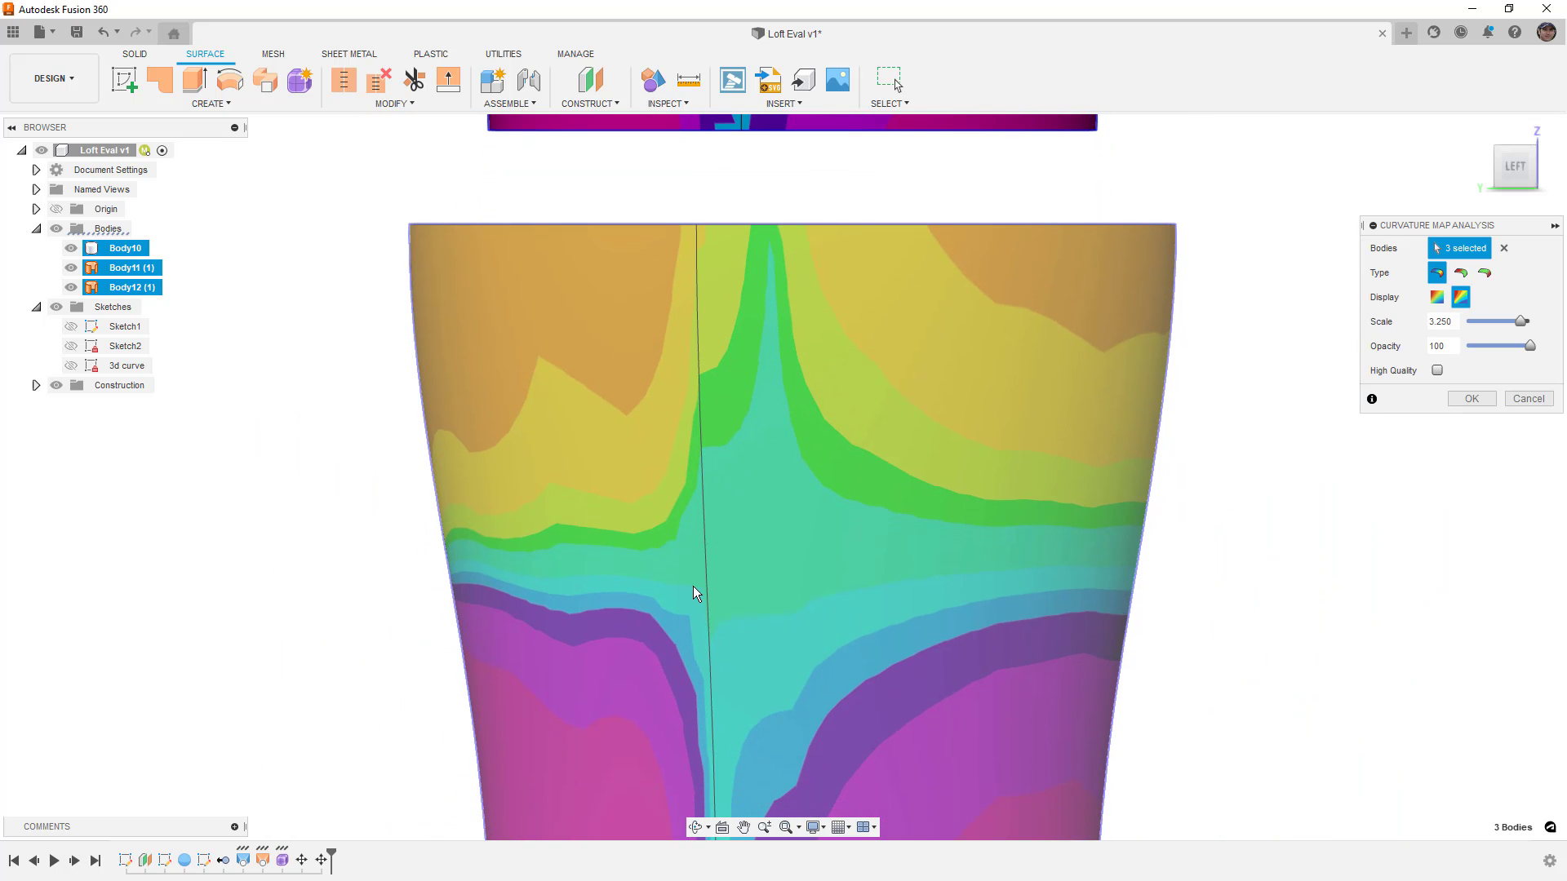
scroll(714, 638, "up", 5)
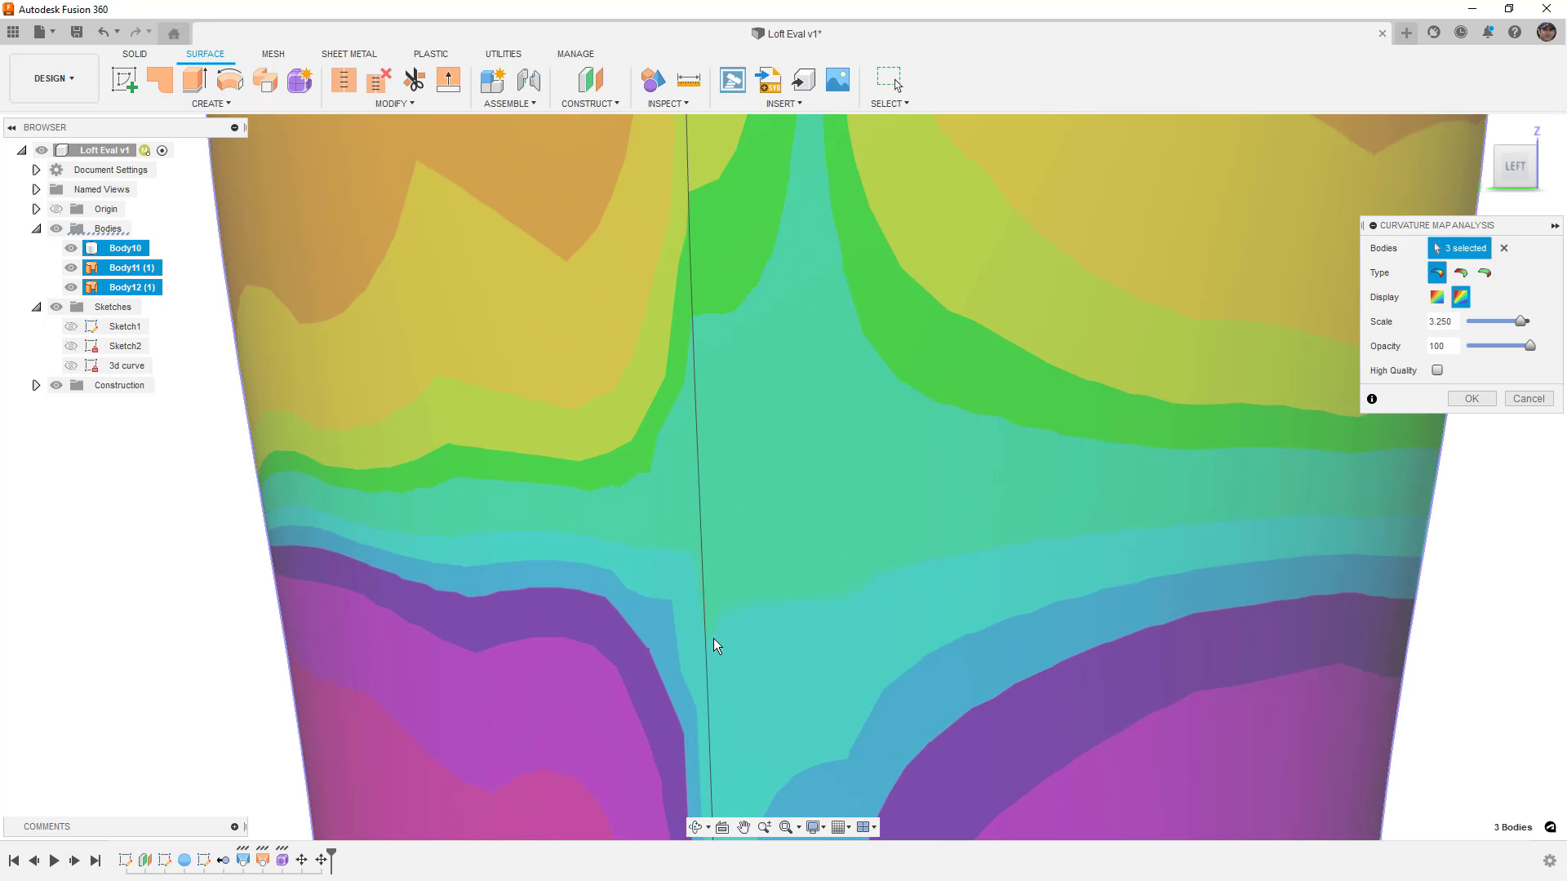
scroll(713, 638, "up", 4)
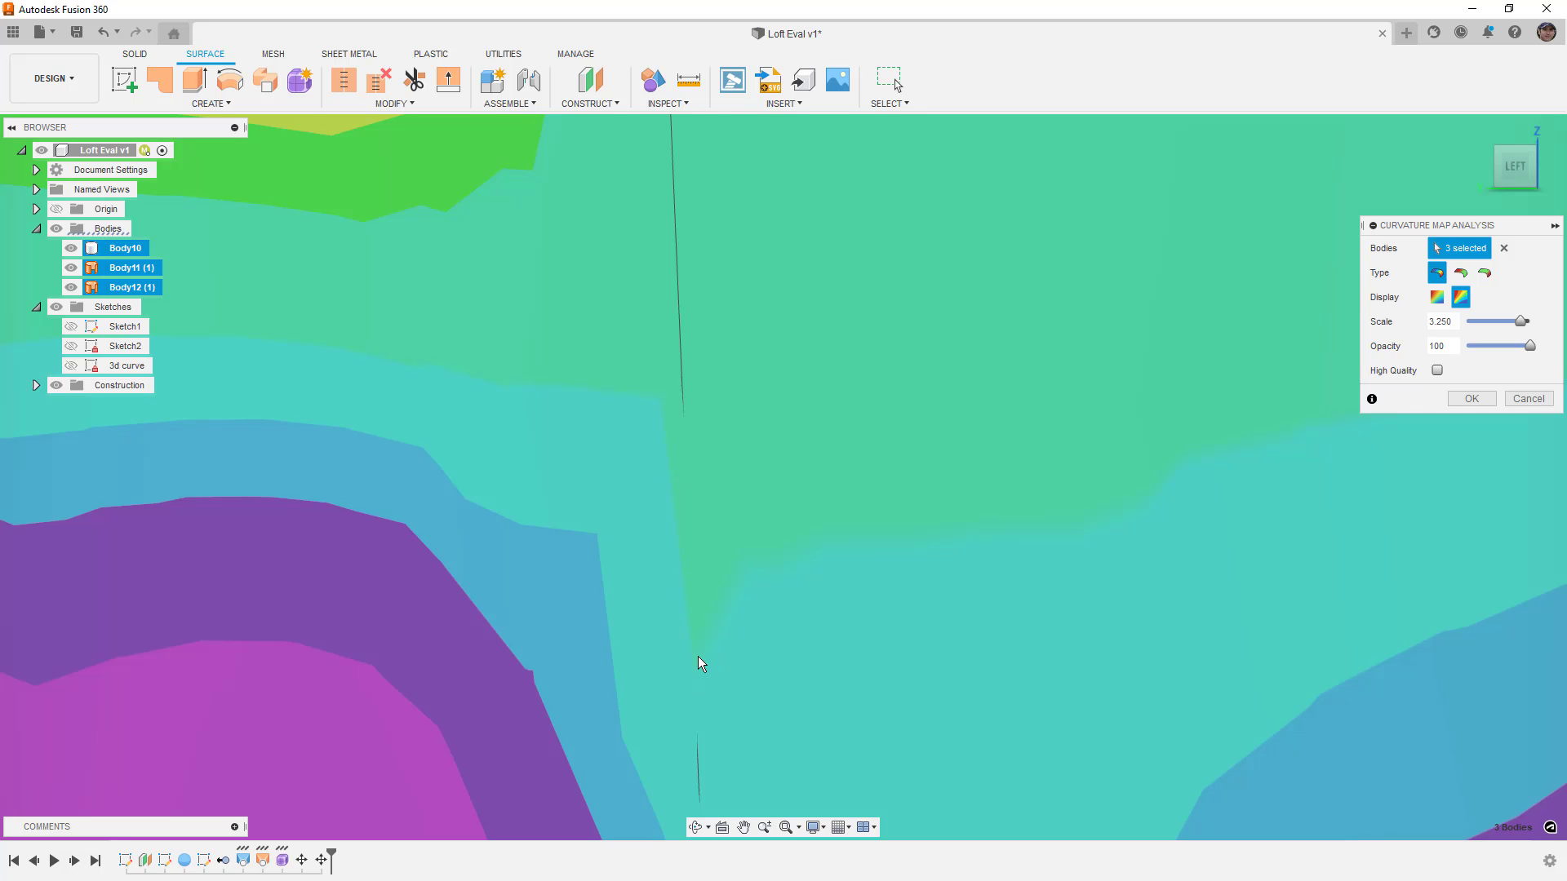
scroll(677, 539, "down", 6)
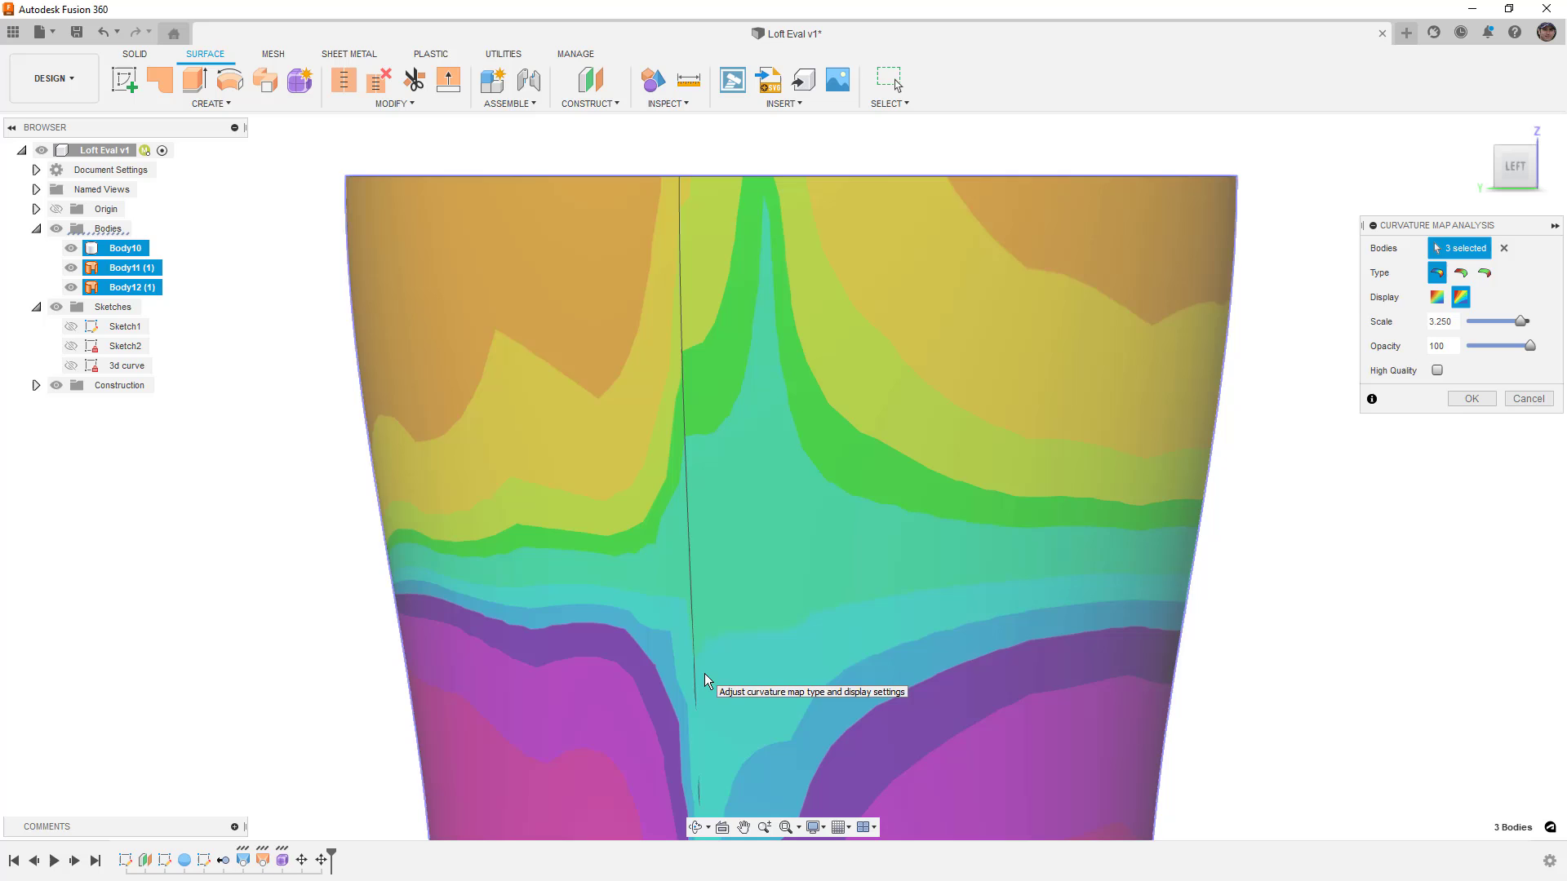
middle_click_drag(703, 673, 696, 569)
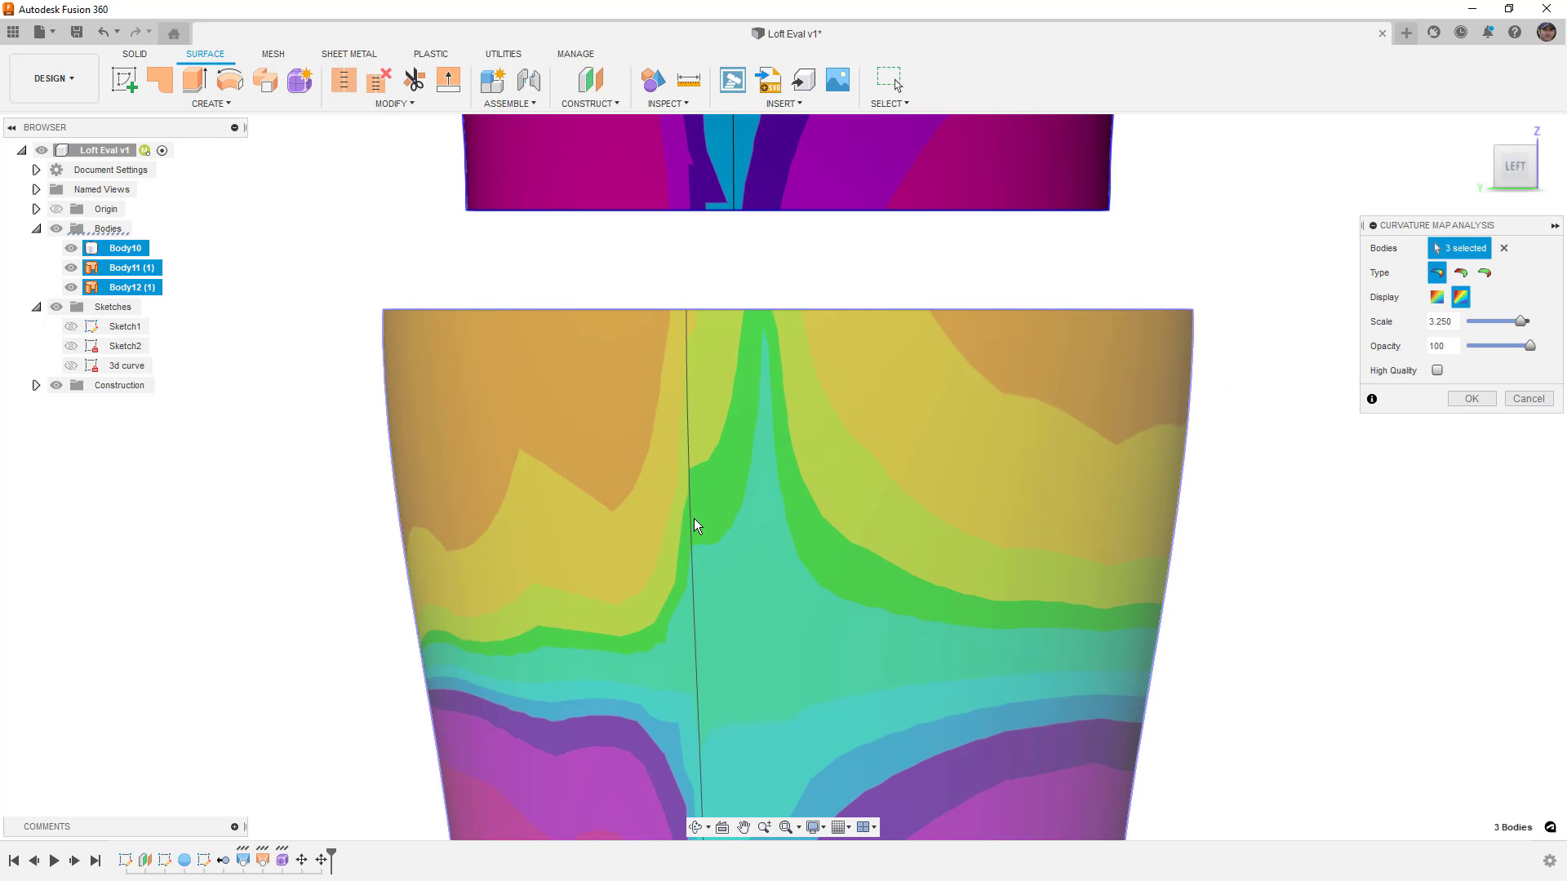
scroll(689, 469, "down", 4)
middle_click_drag(773, 462, 791, 549)
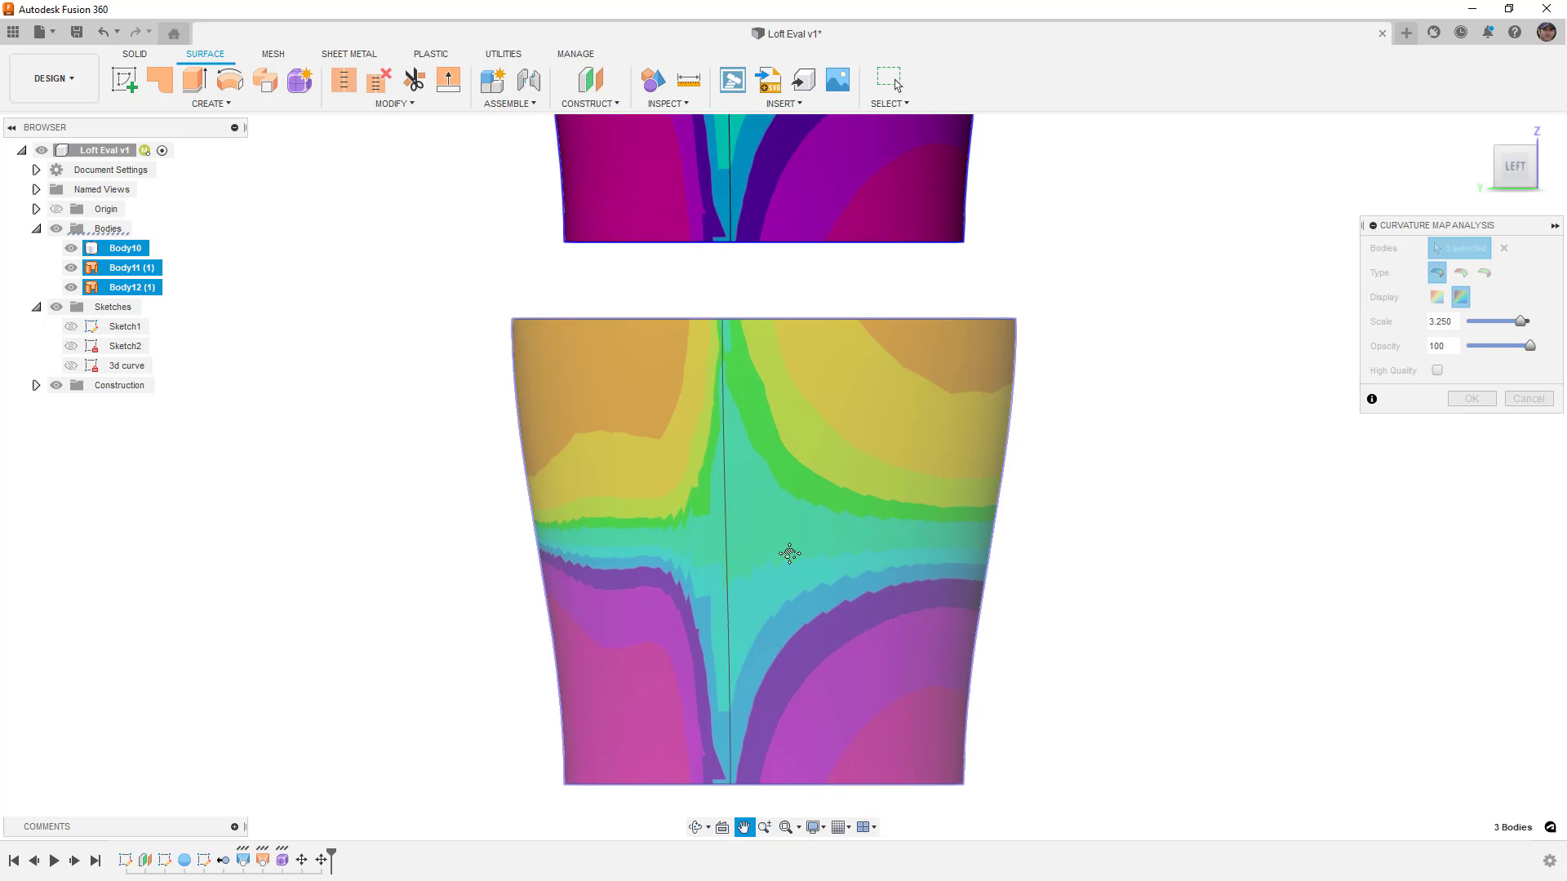
scroll(729, 374, "up", 5)
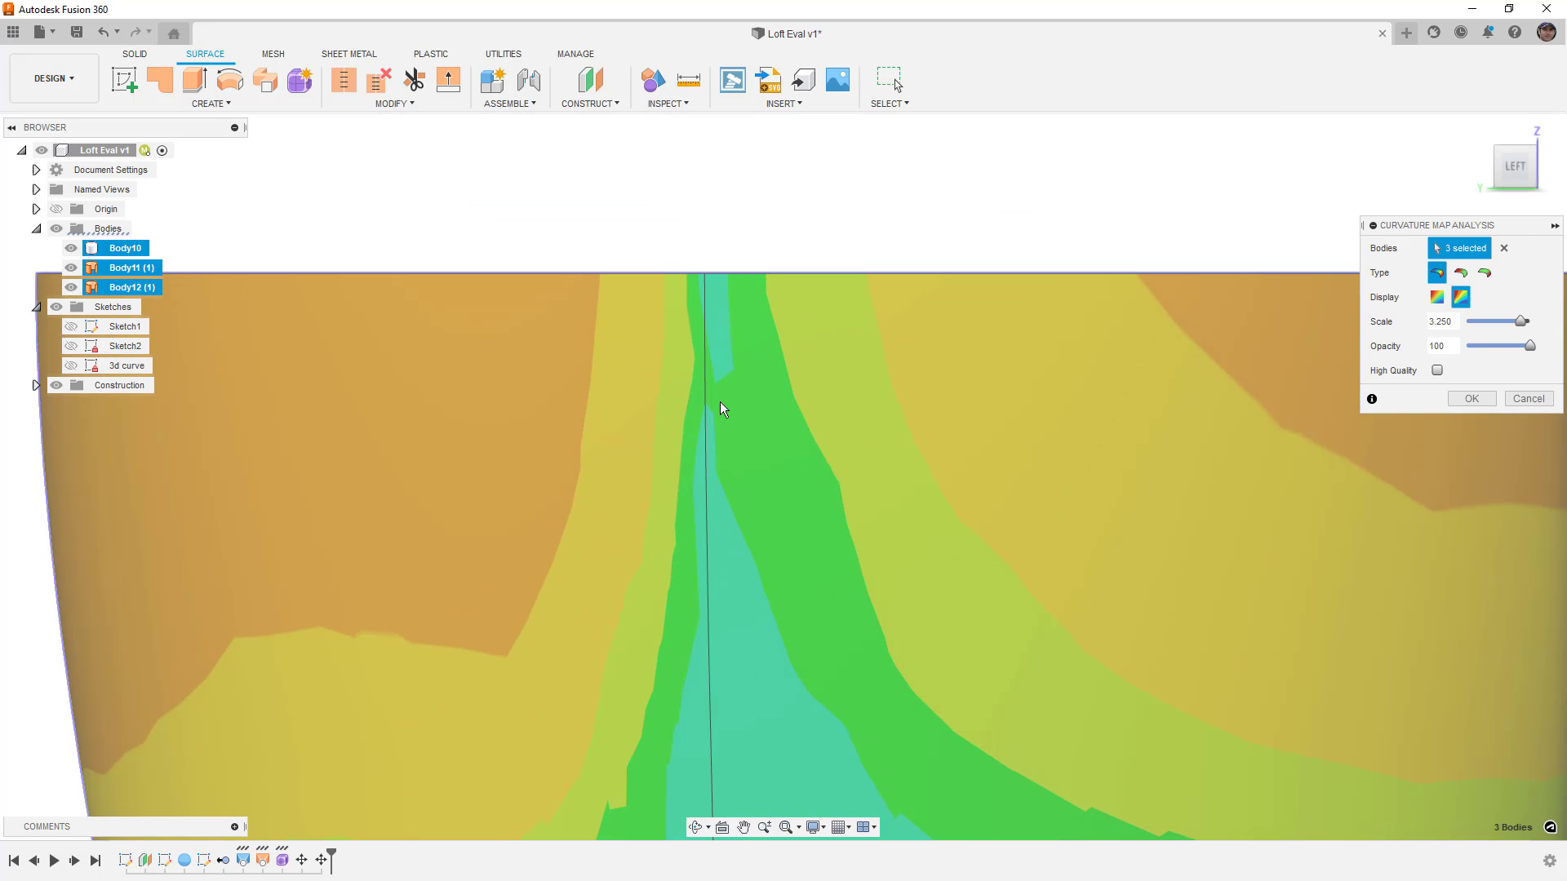
Switch the curvature map to the type with a maximum limit and set that limit to 42.996 mm for all three lofts.
scroll(710, 396, "down", 6)
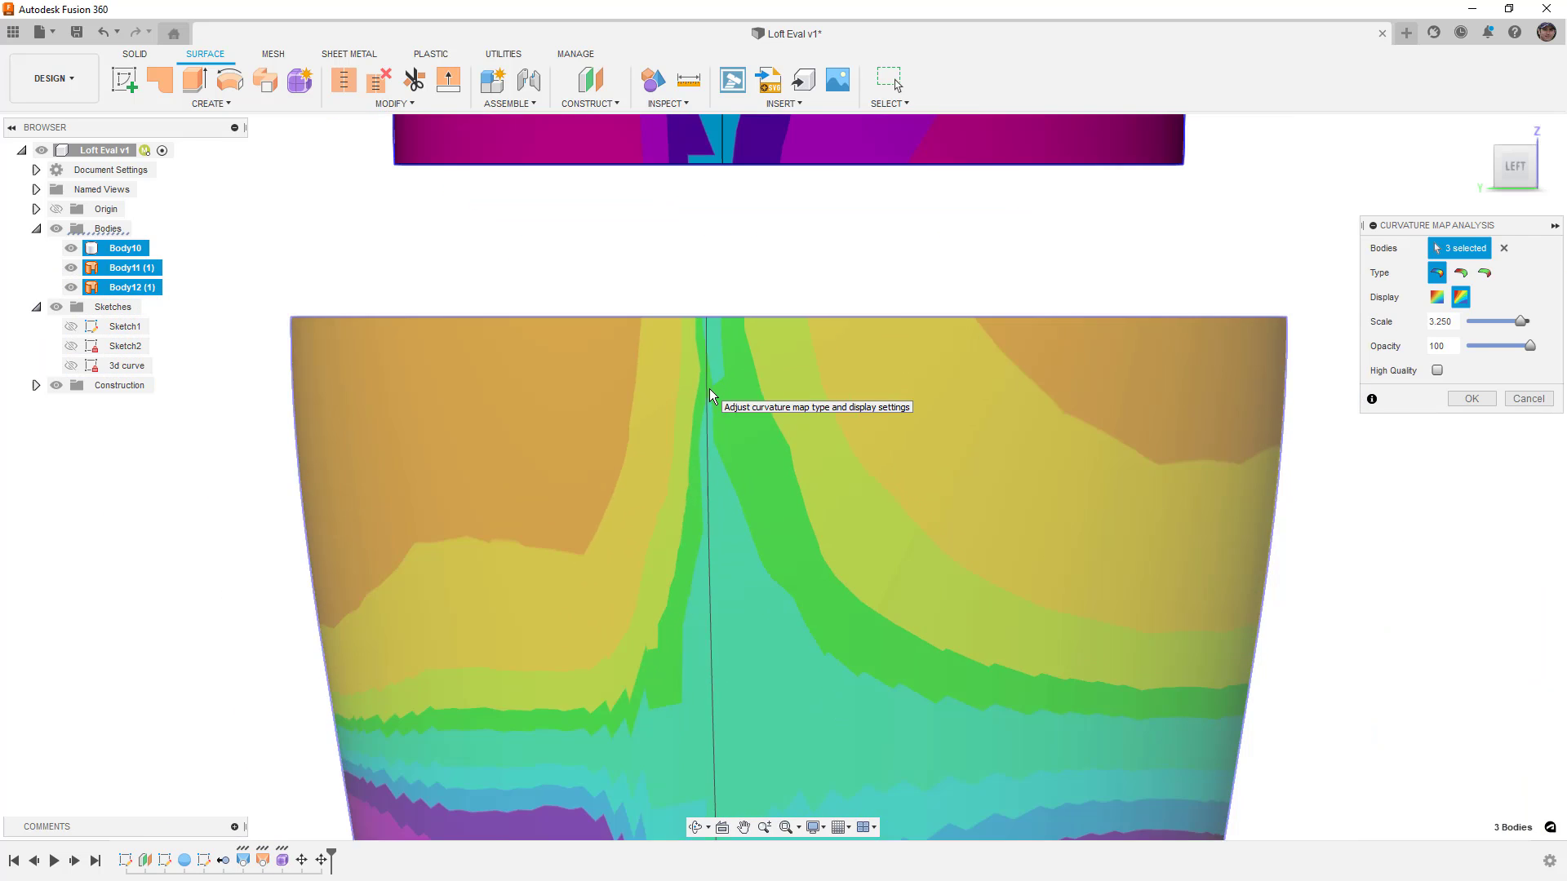
middle_click_drag(709, 414, 708, 546)
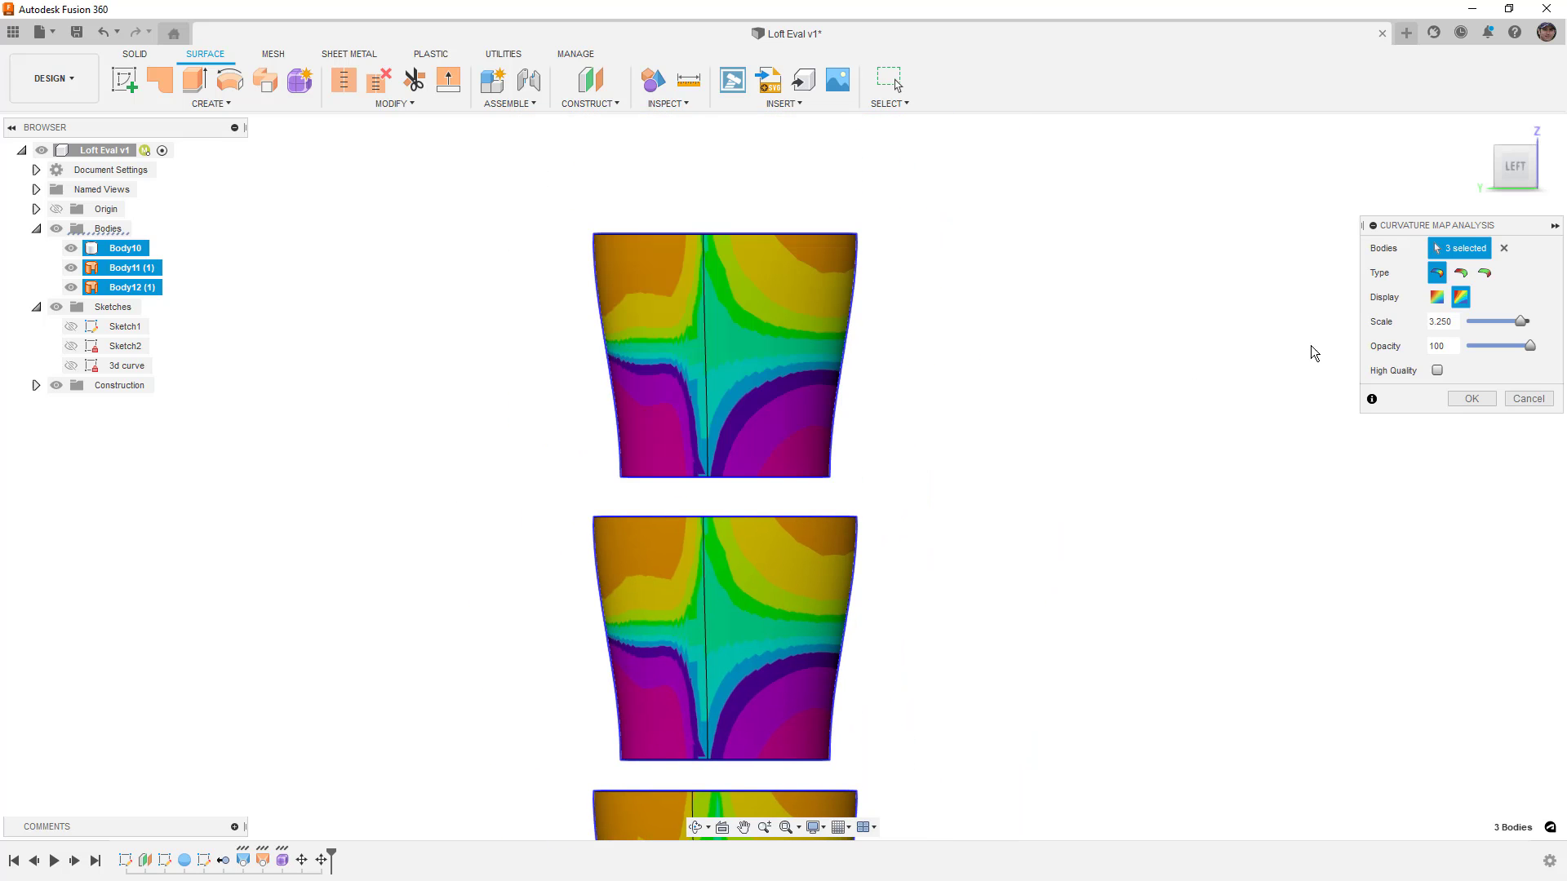
left_click(1484, 275)
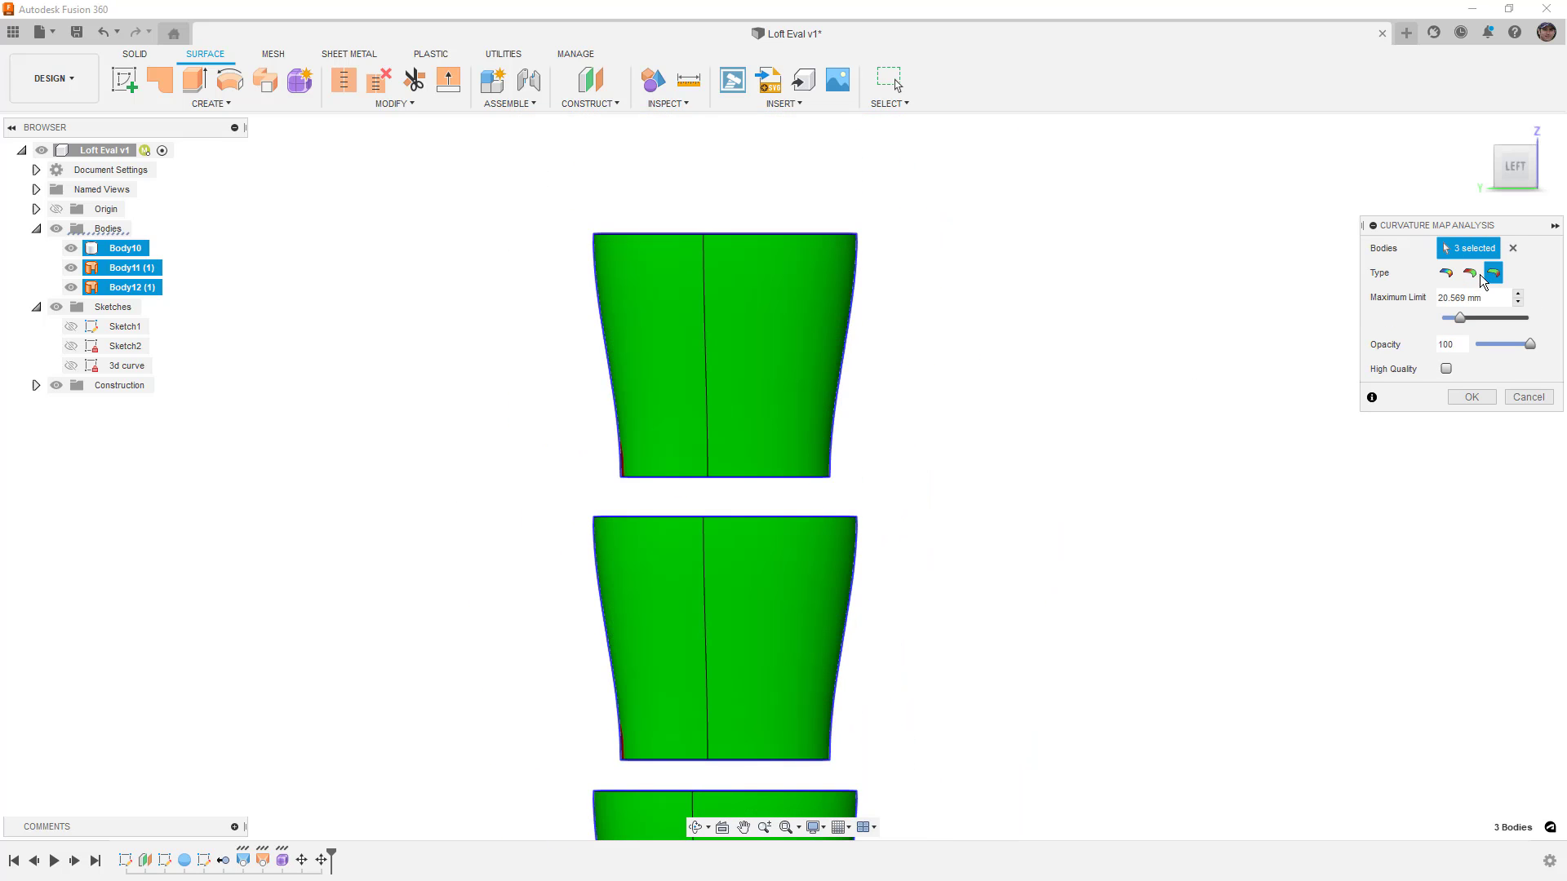
left_click_drag(1464, 317, 1481, 320)
scroll(1084, 447, "down", 2)
middle_click_drag(1074, 626, 1031, 479)
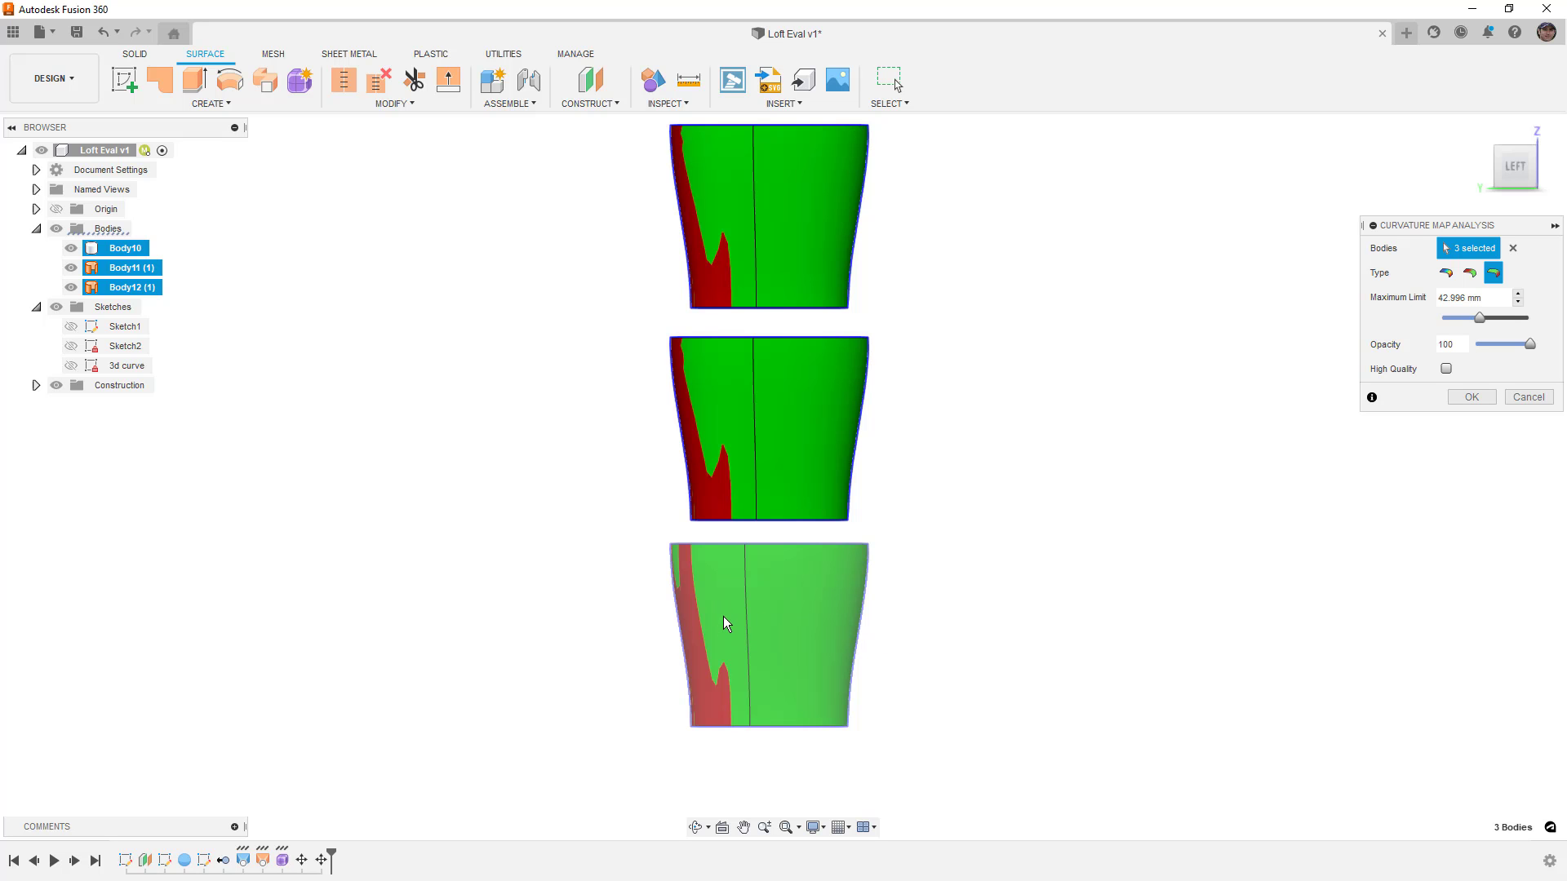
Compare the red and green regions around the three lofts from several sides and raise the maximum limit to 57.948 mm.
middle_click_drag(728, 591, 805, 573, "shift")
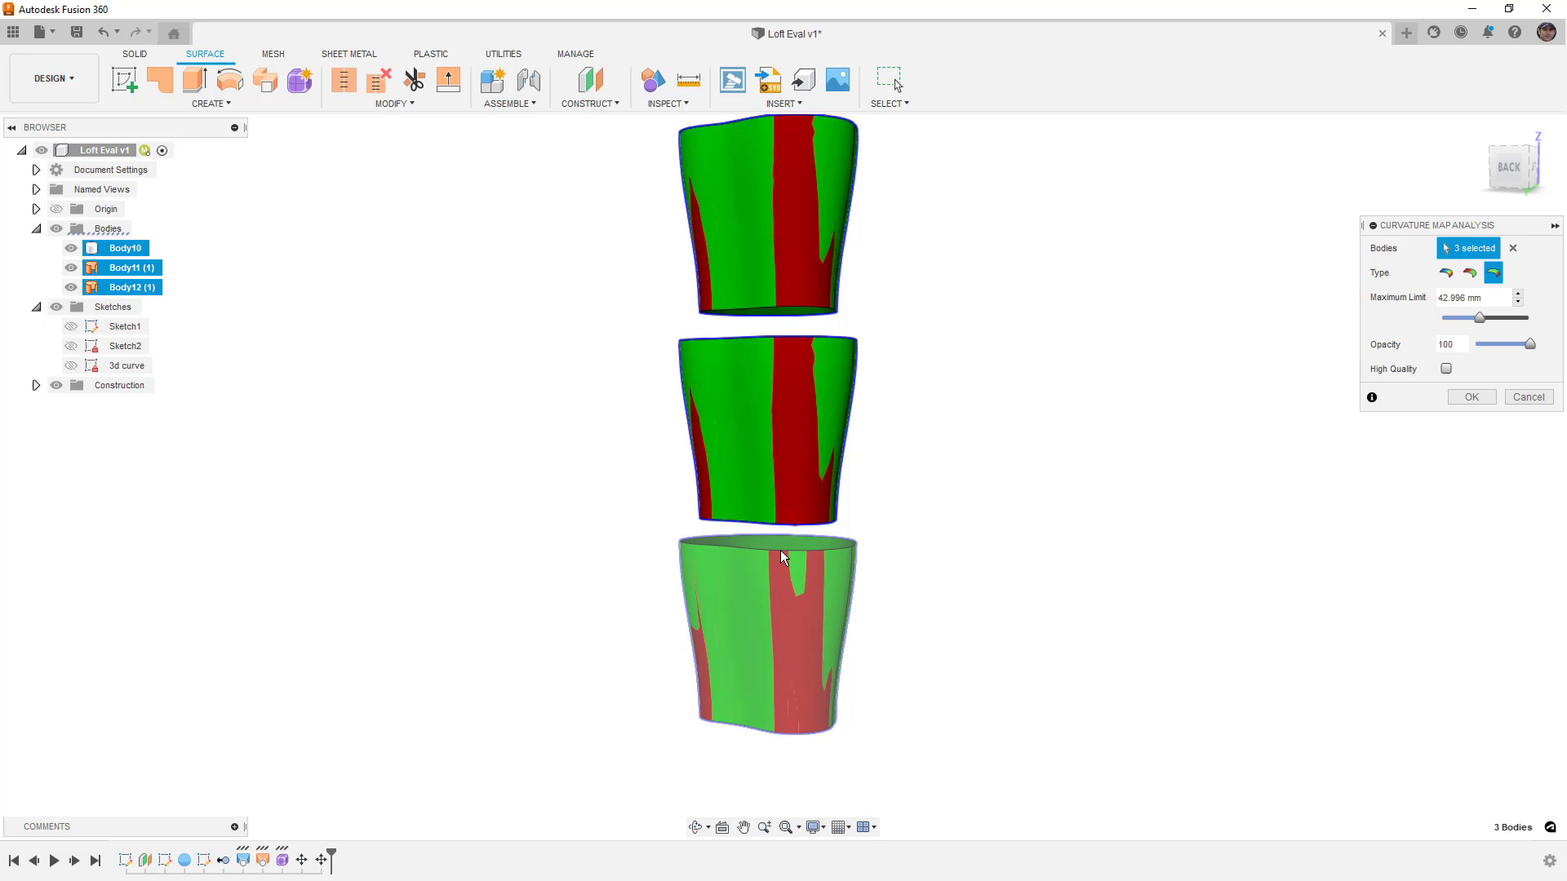
middle_click_drag(786, 595, 875, 593, "shift")
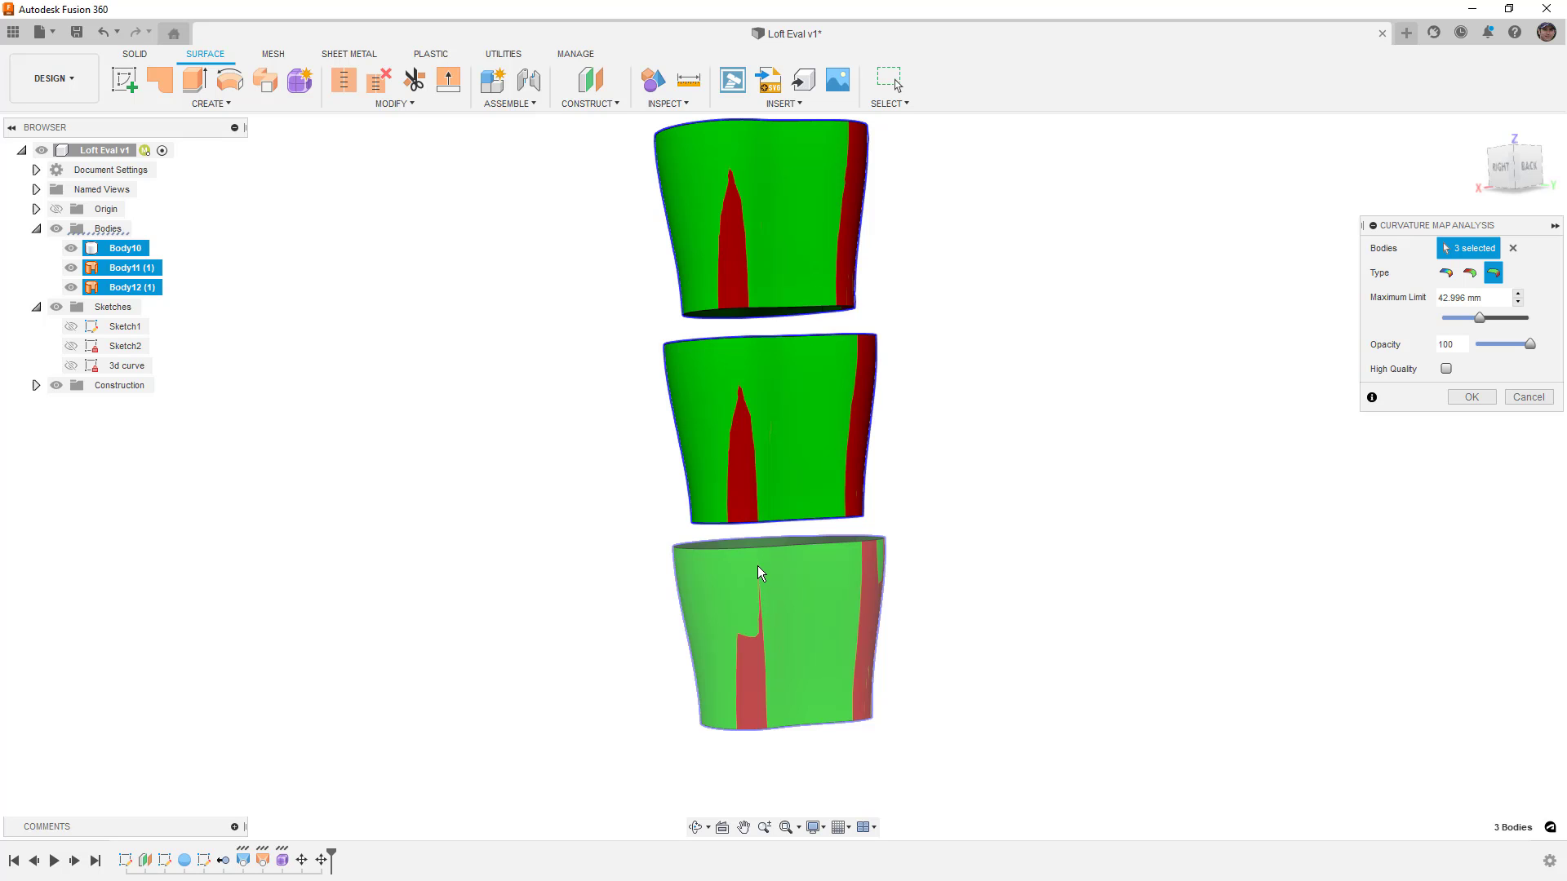
mouse_move(761, 578)
middle_mouse_down("shift")
mouse_move(771, 595)
mouse_move(764, 582)
middle_mouse_up("shift")
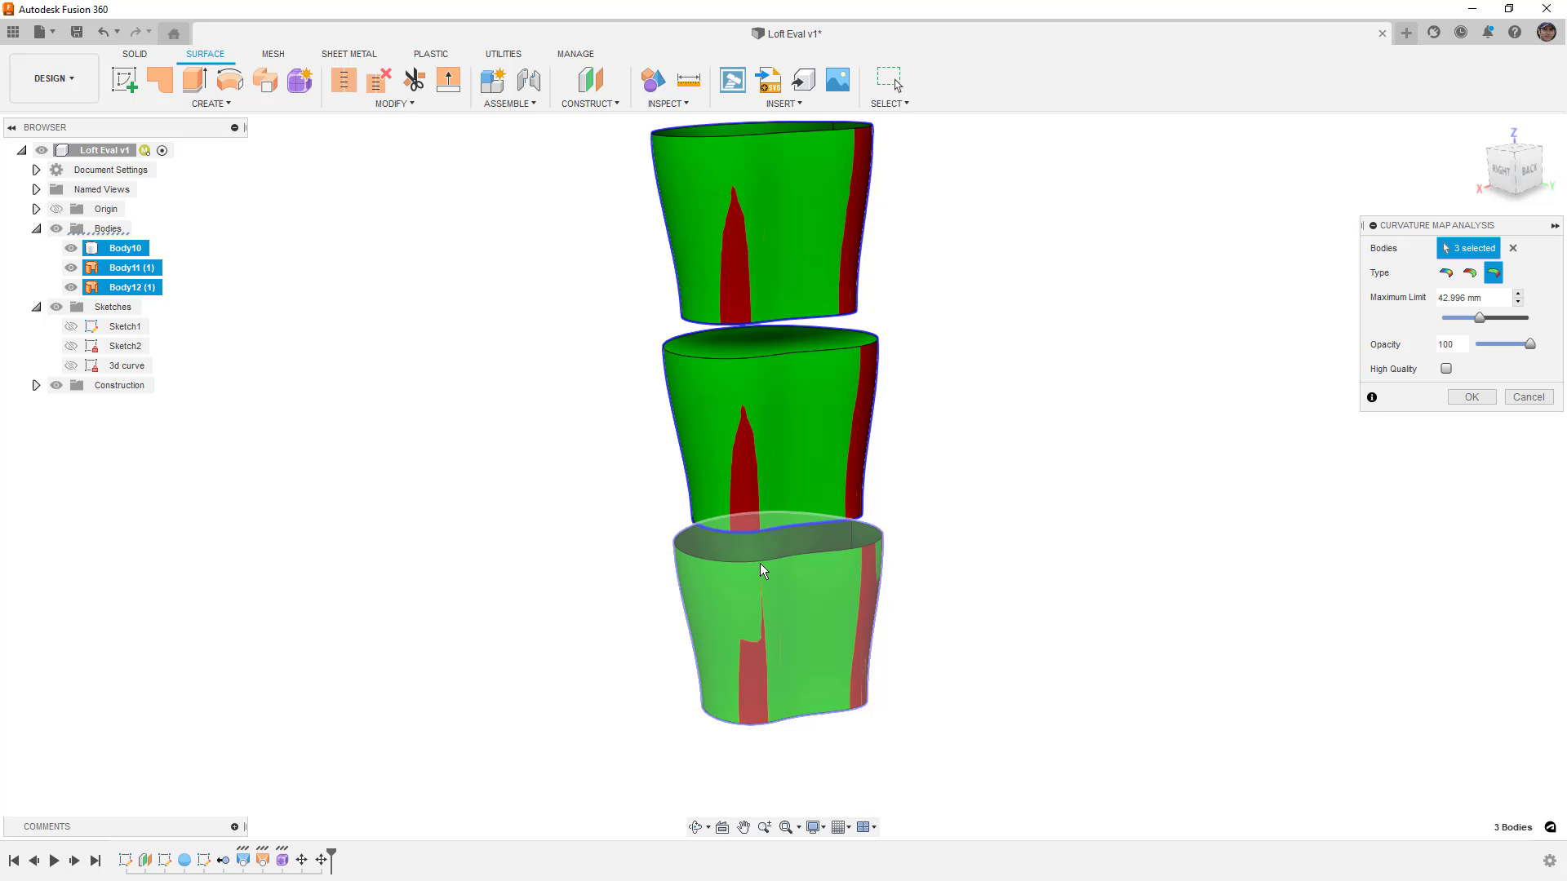
middle_click_drag(761, 564, 853, 574, "shift")
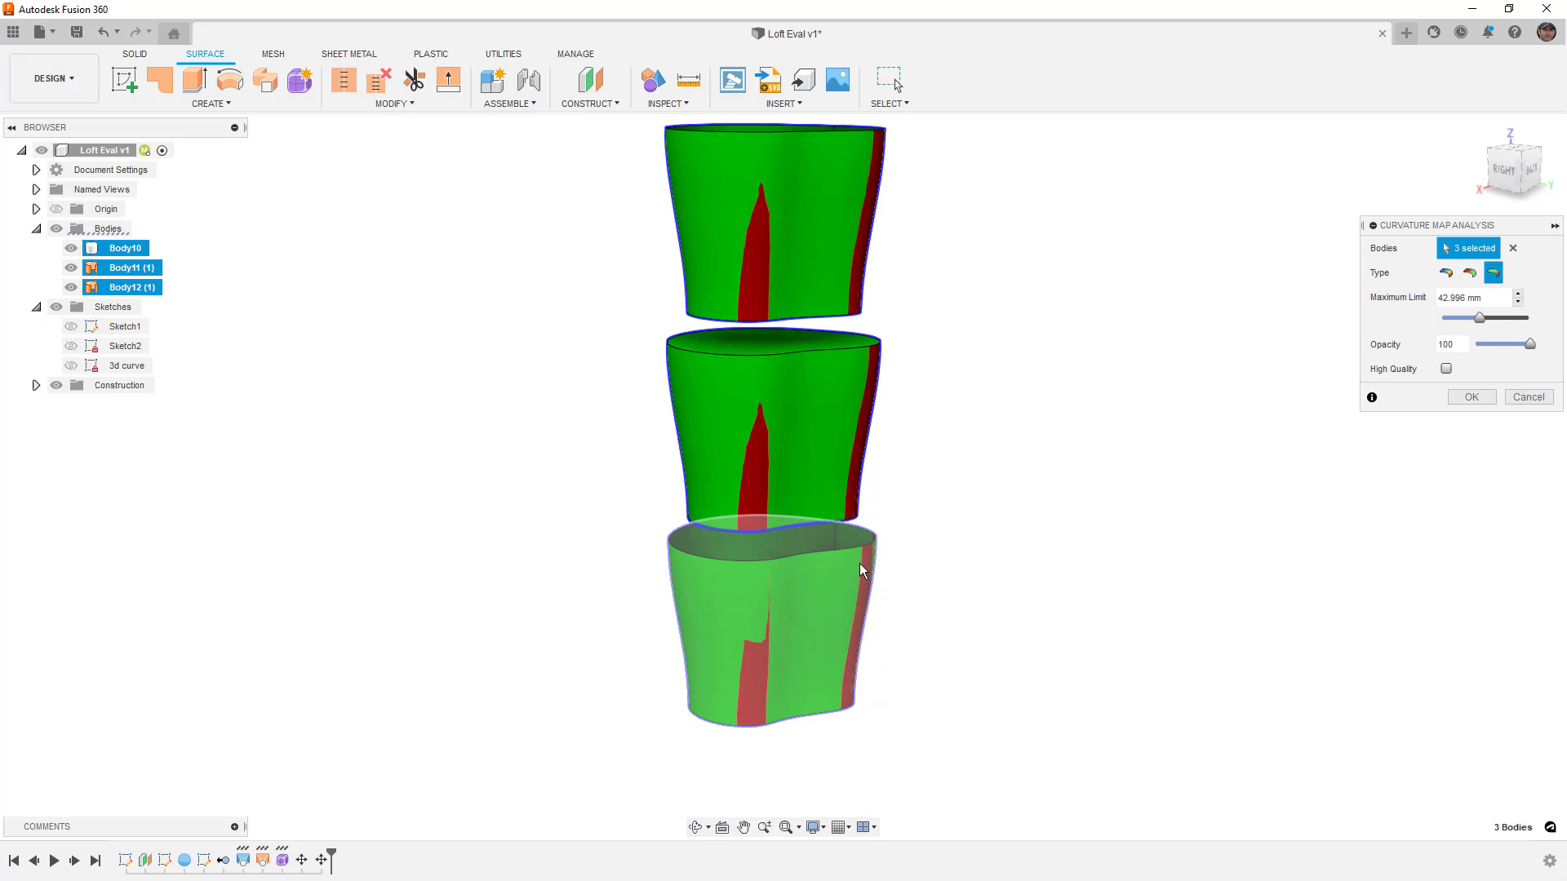
left_click_drag(1481, 321, 1492, 318)
middle_click_drag(1088, 458, 1089, 512, "shift")
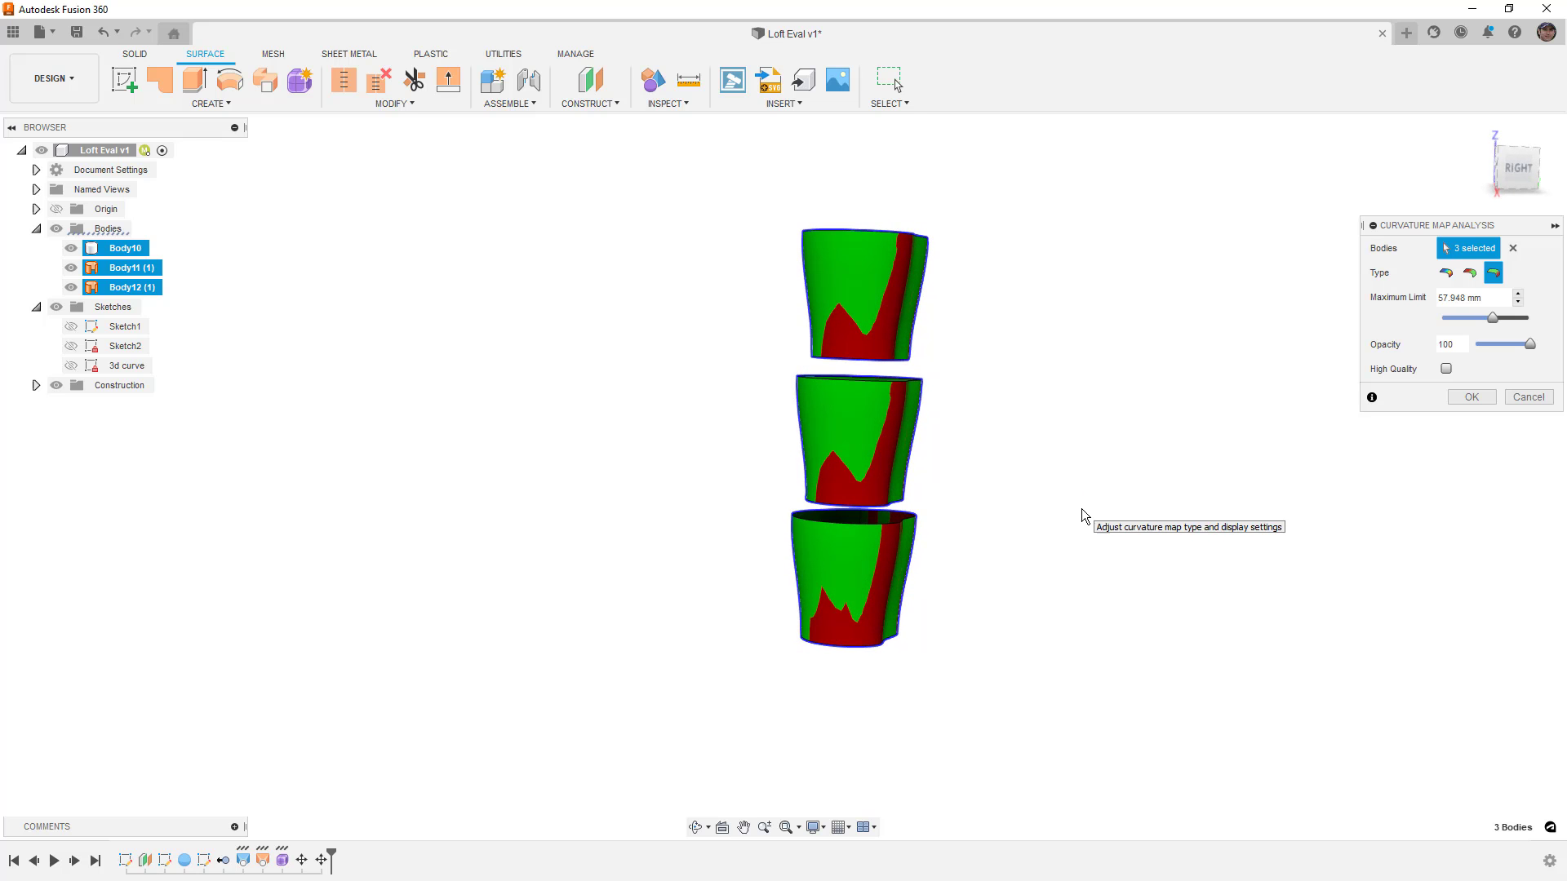
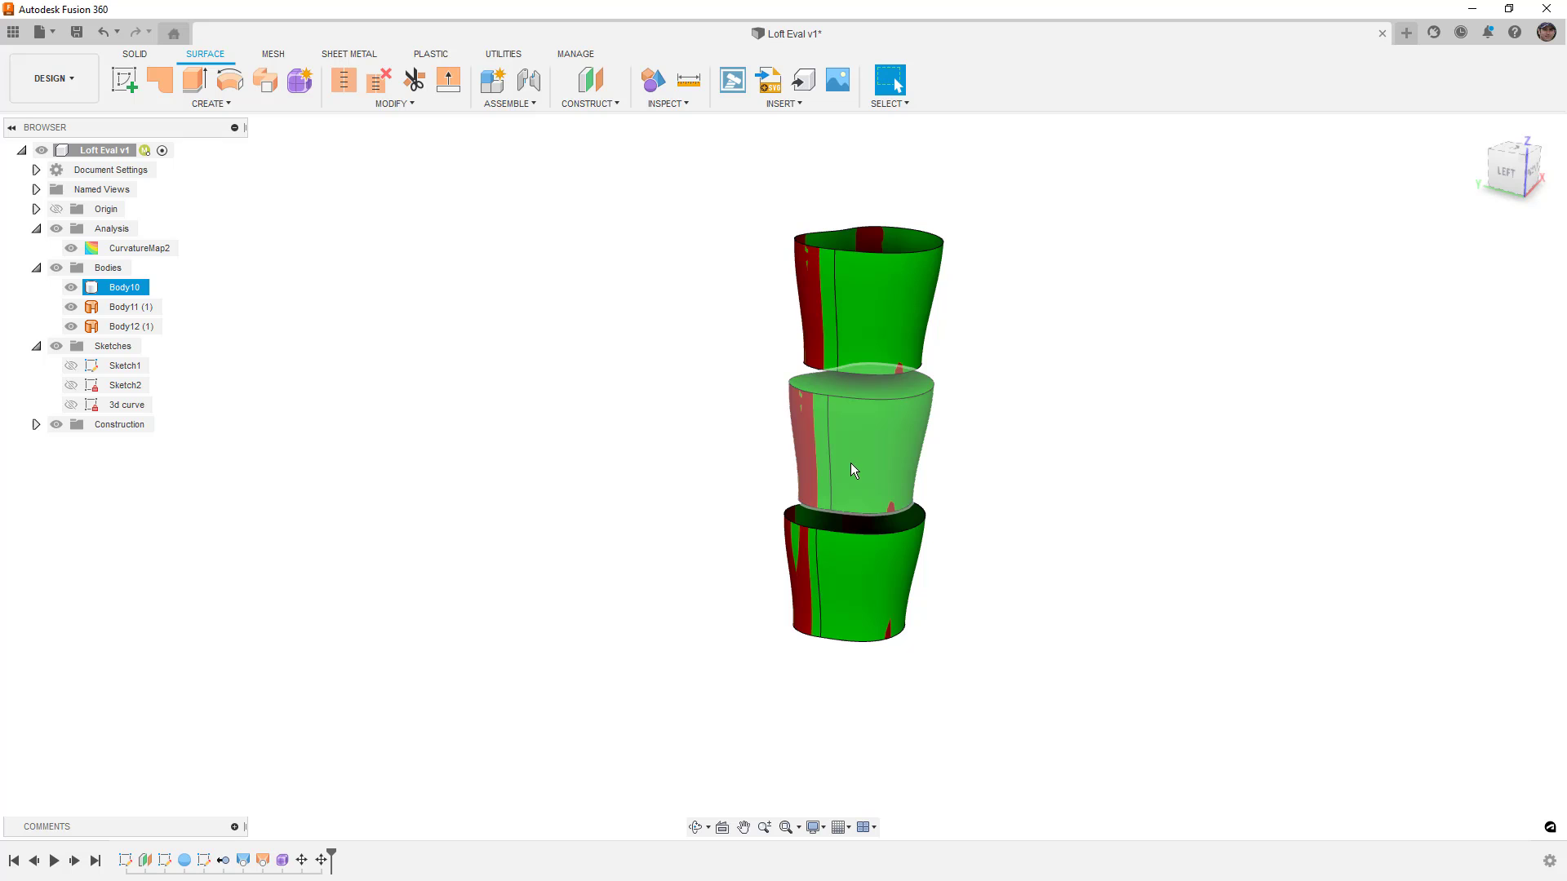
left_click(611, 458)
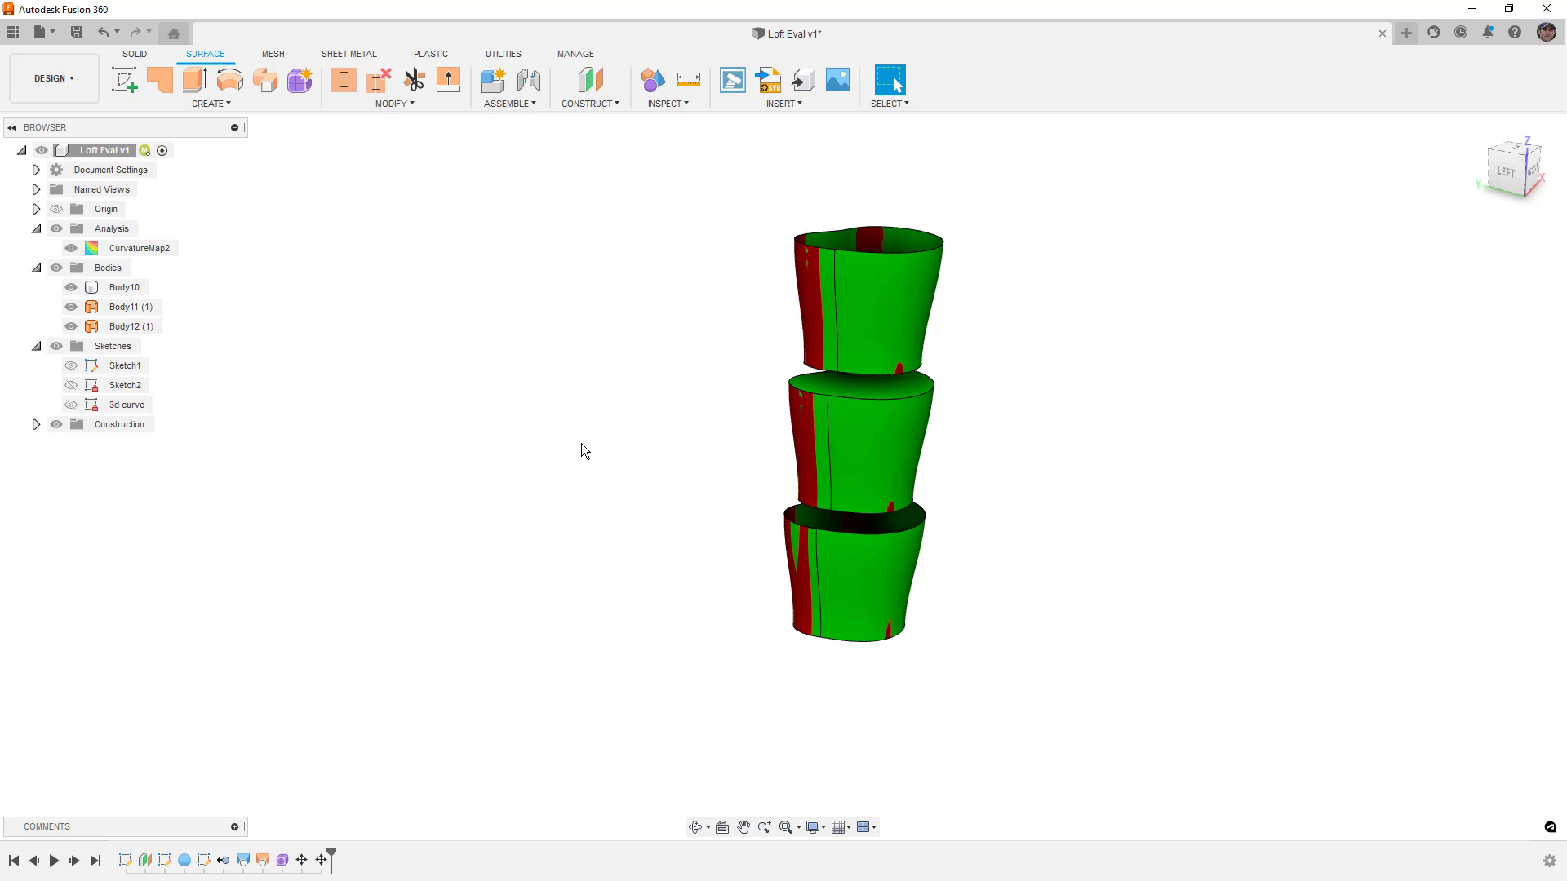
left_click(861, 598)
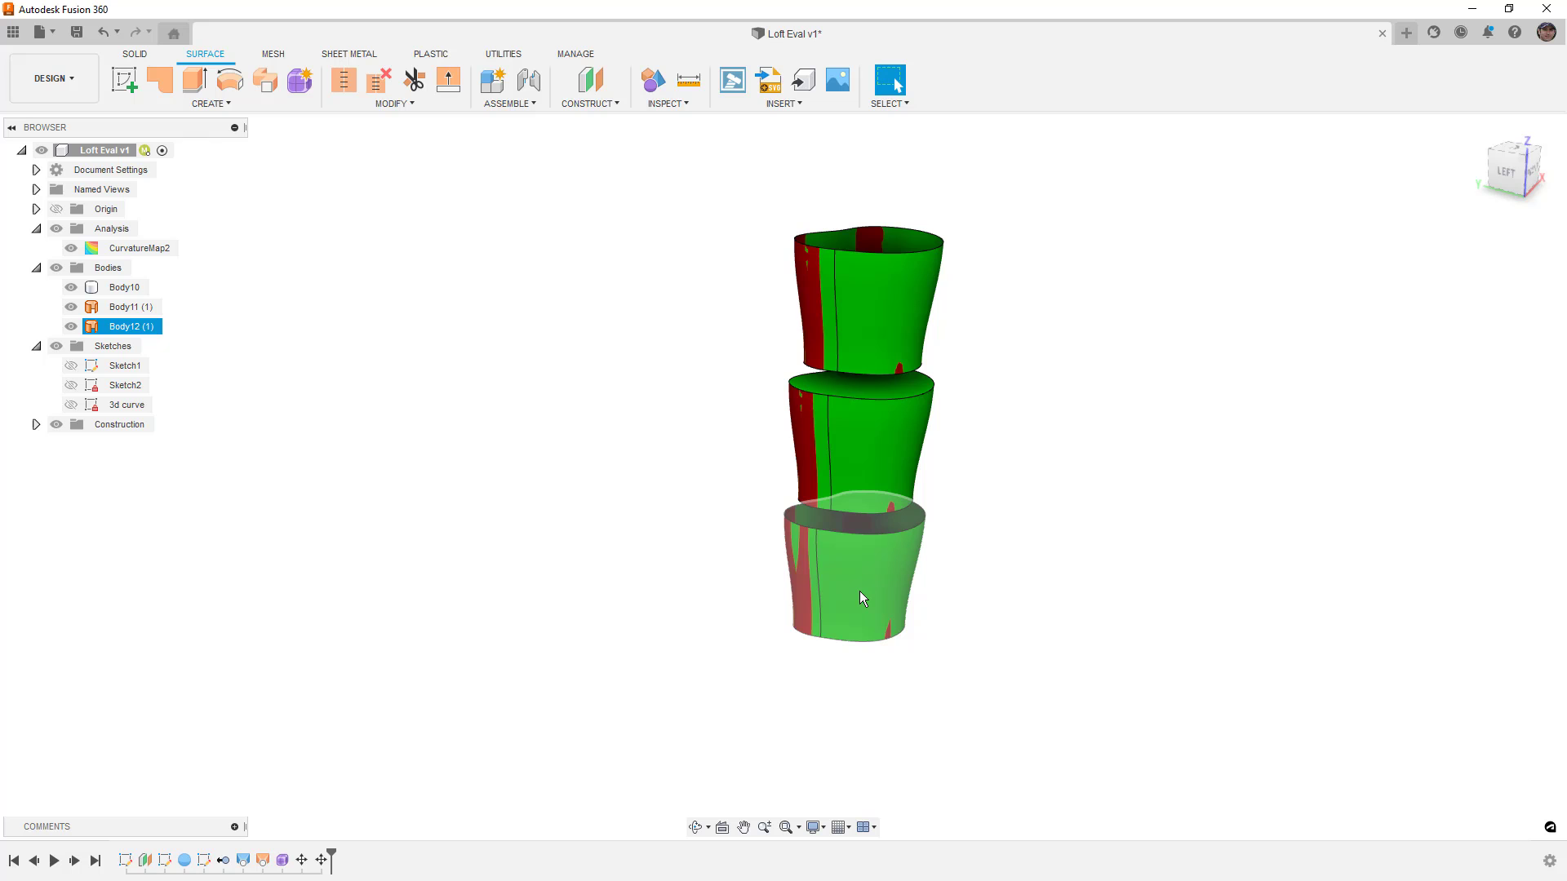
left_click(698, 502)
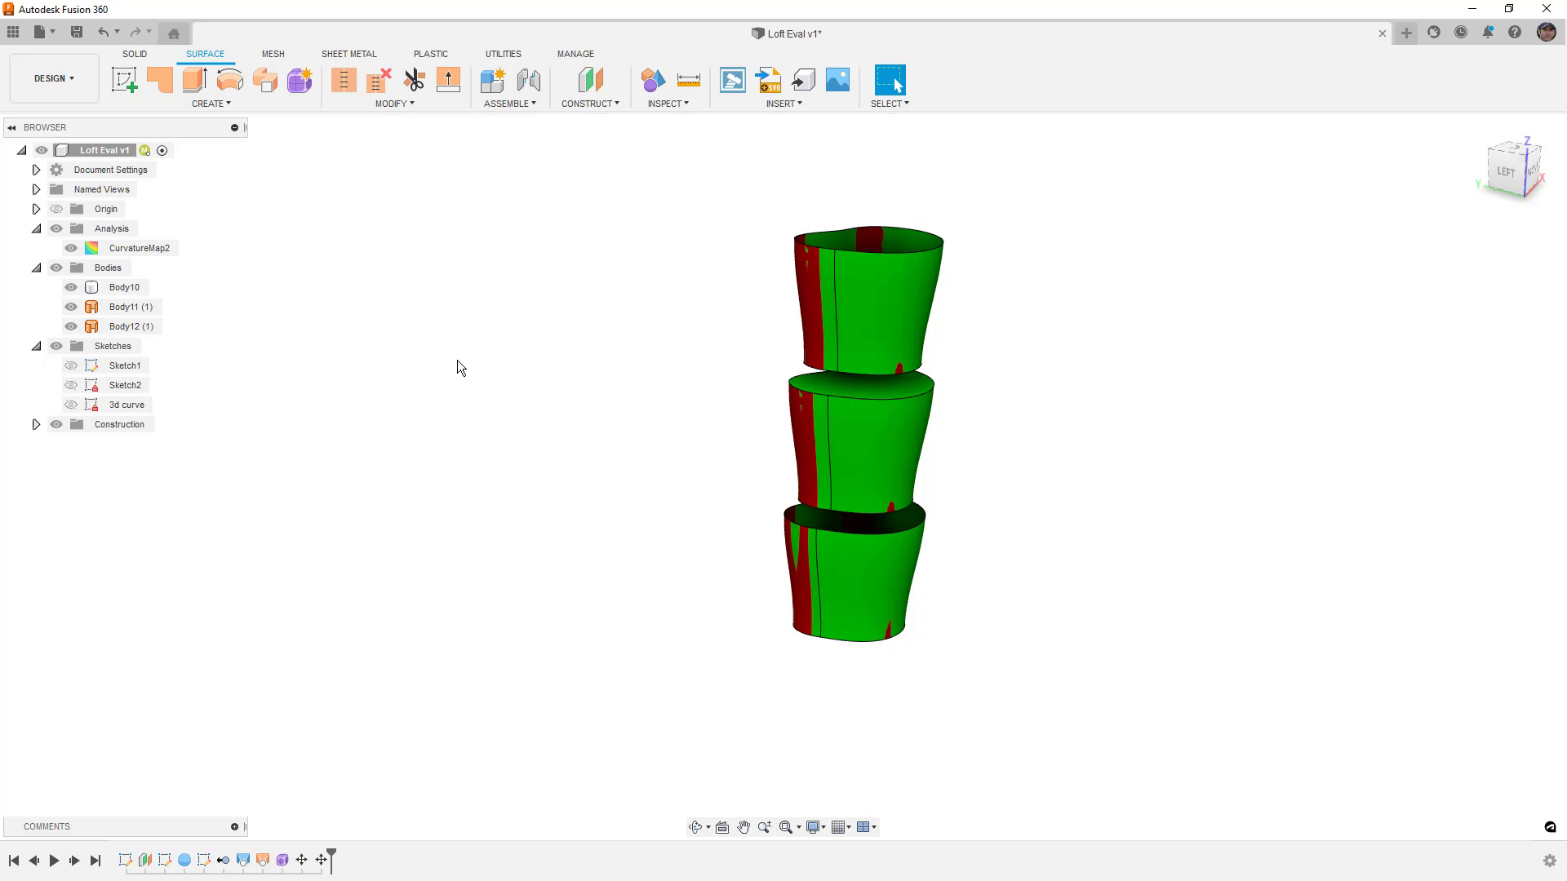
Hide the CurvatureMap2 analysis and the three loft bodies Body10, Body11 and Body12.
left_click(71, 291)
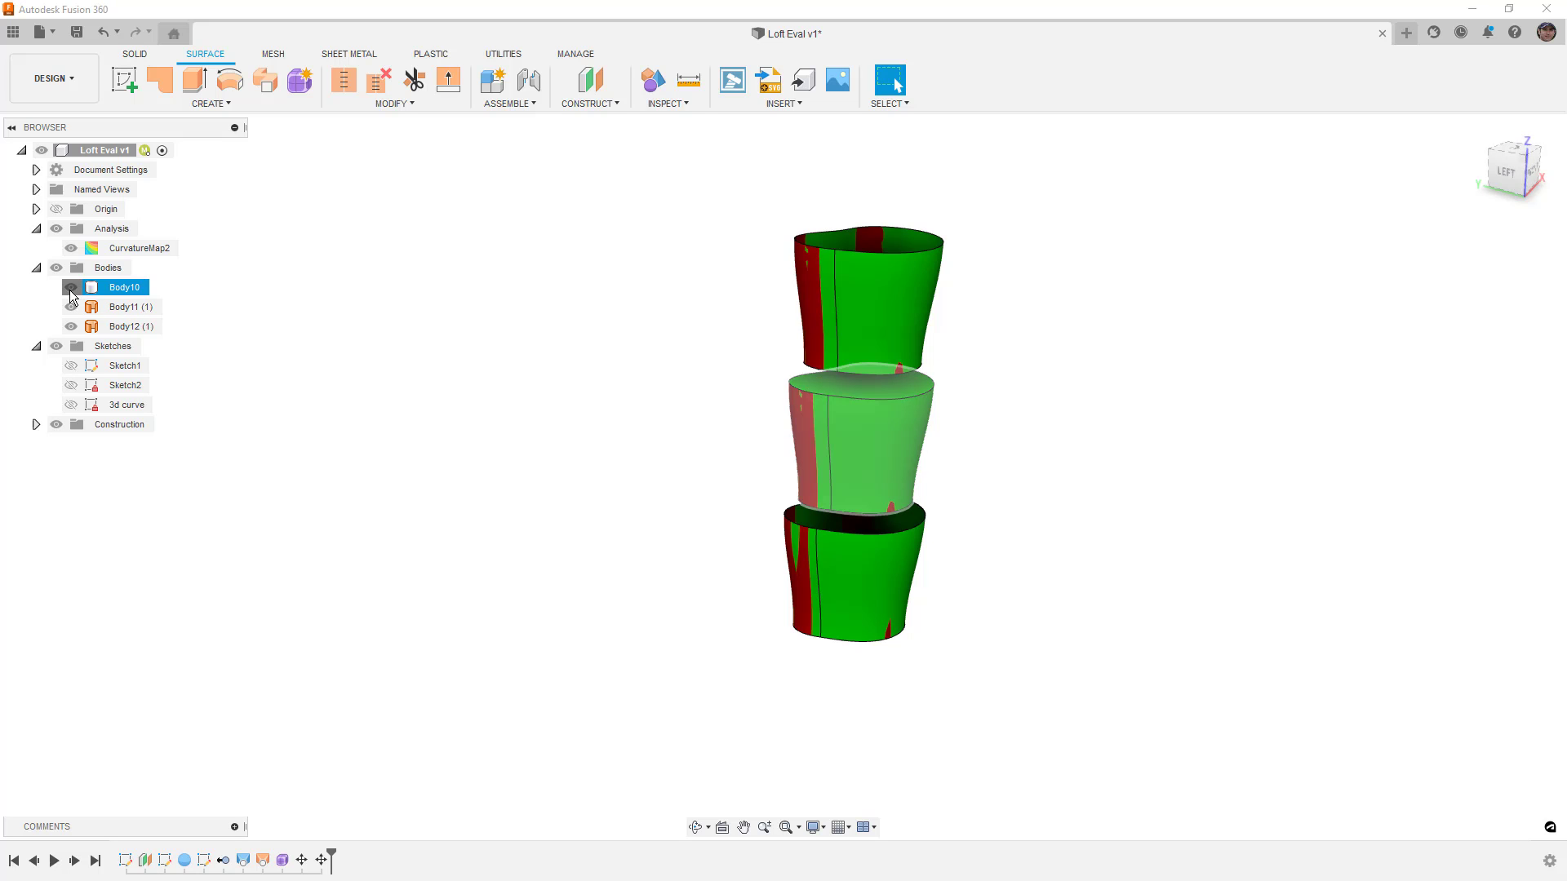
left_click(71, 289)
left_click(71, 248)
left_click(71, 307)
left_click(71, 327)
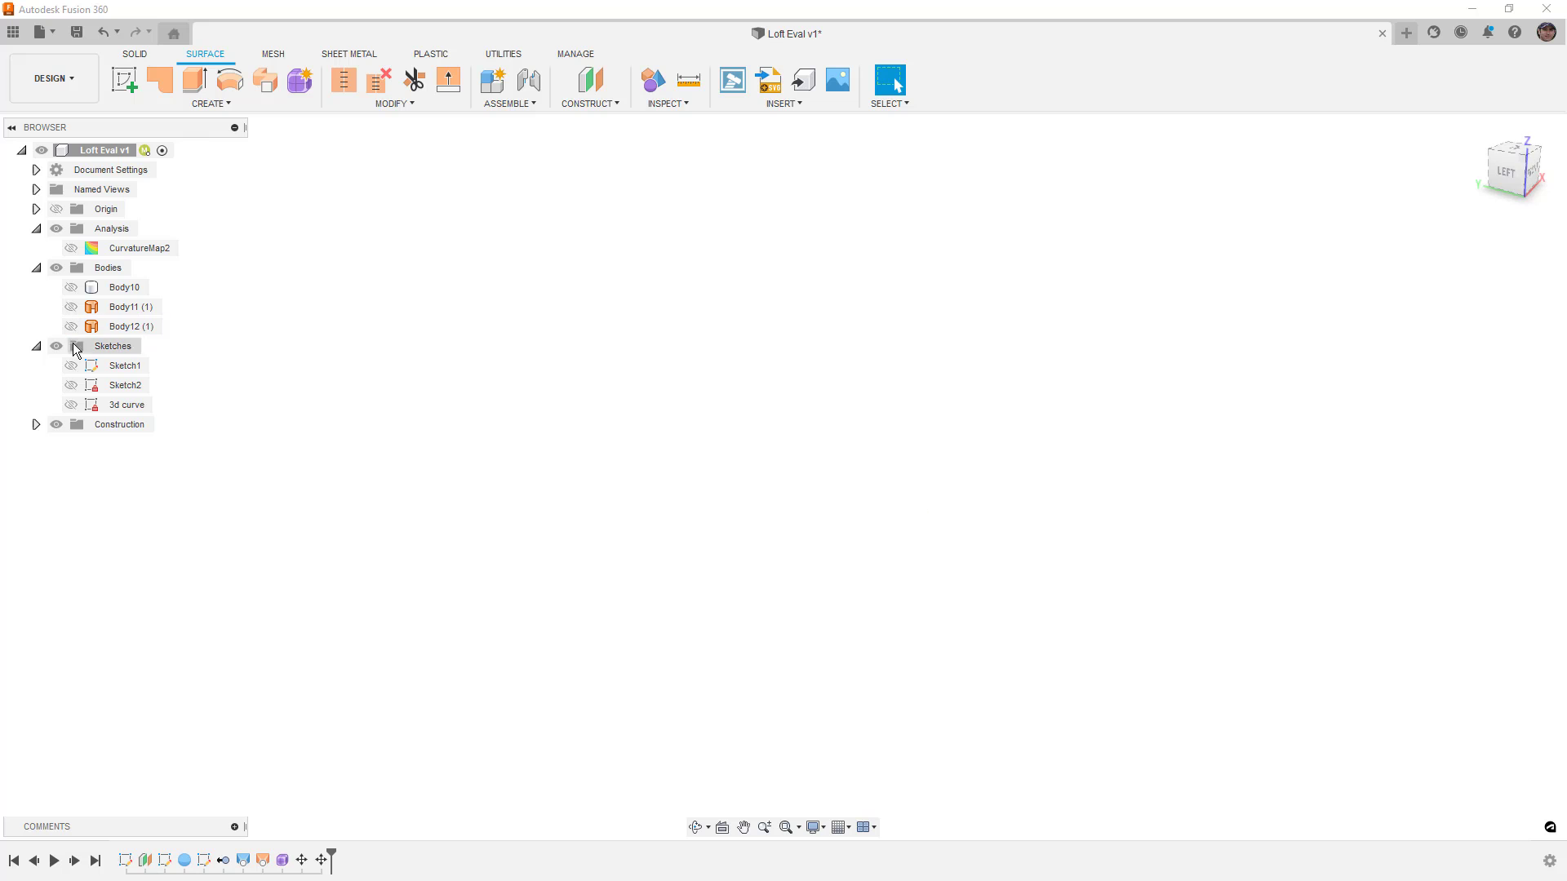
Show Sketch1 and the 3d curve sketch and view the curves from slightly above.
left_click(71, 365)
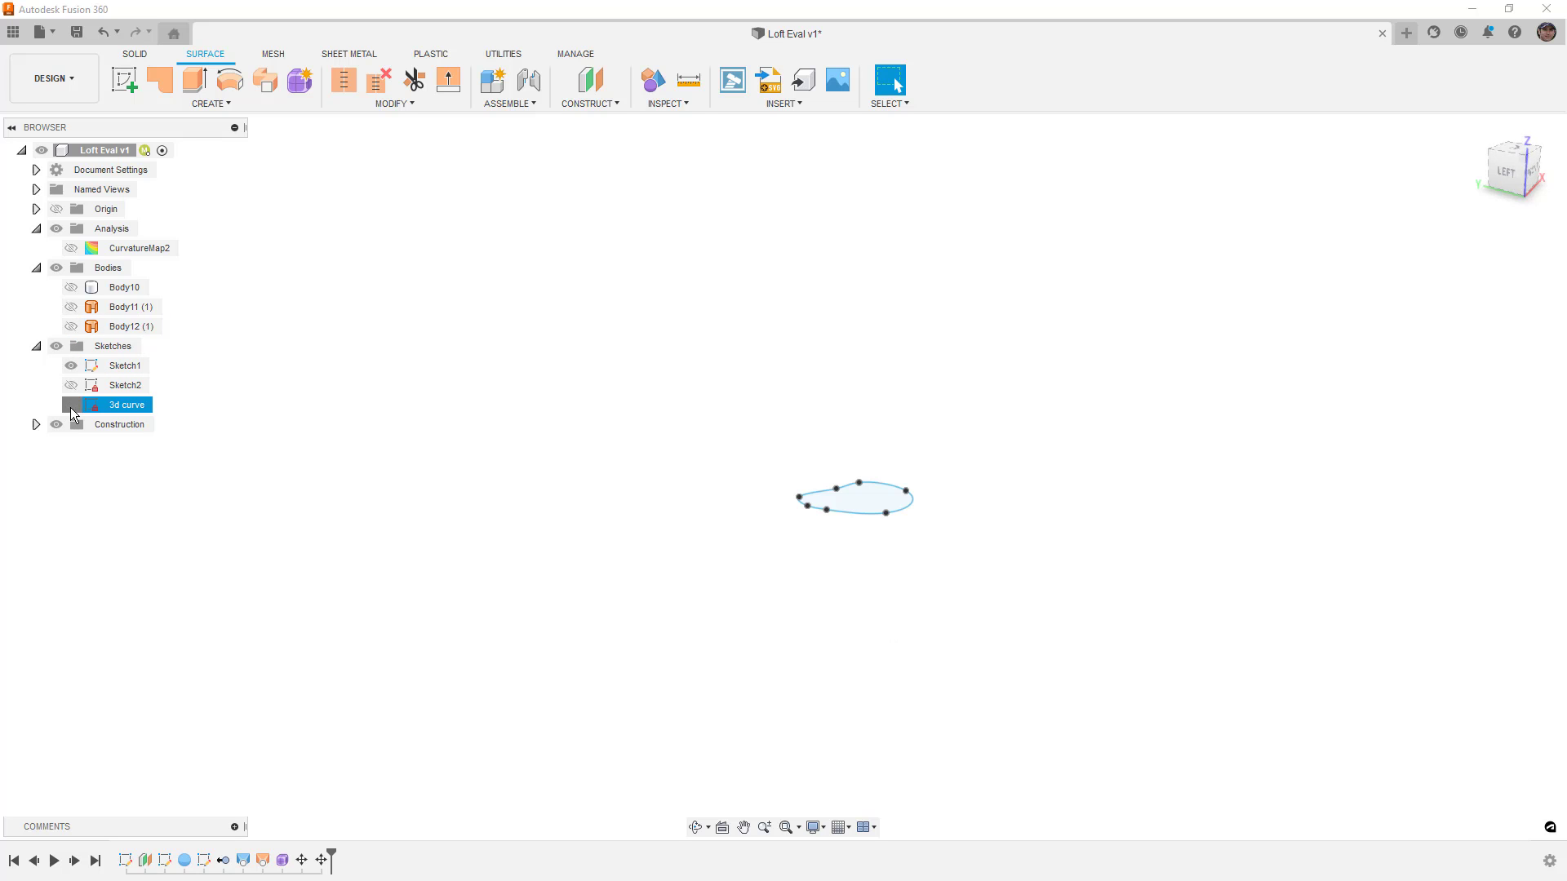
left_click(71, 405)
mouse_move(504, 419)
middle_mouse_down("shift")
mouse_move(531, 374)
mouse_move(514, 434)
middle_mouse_up("shift")
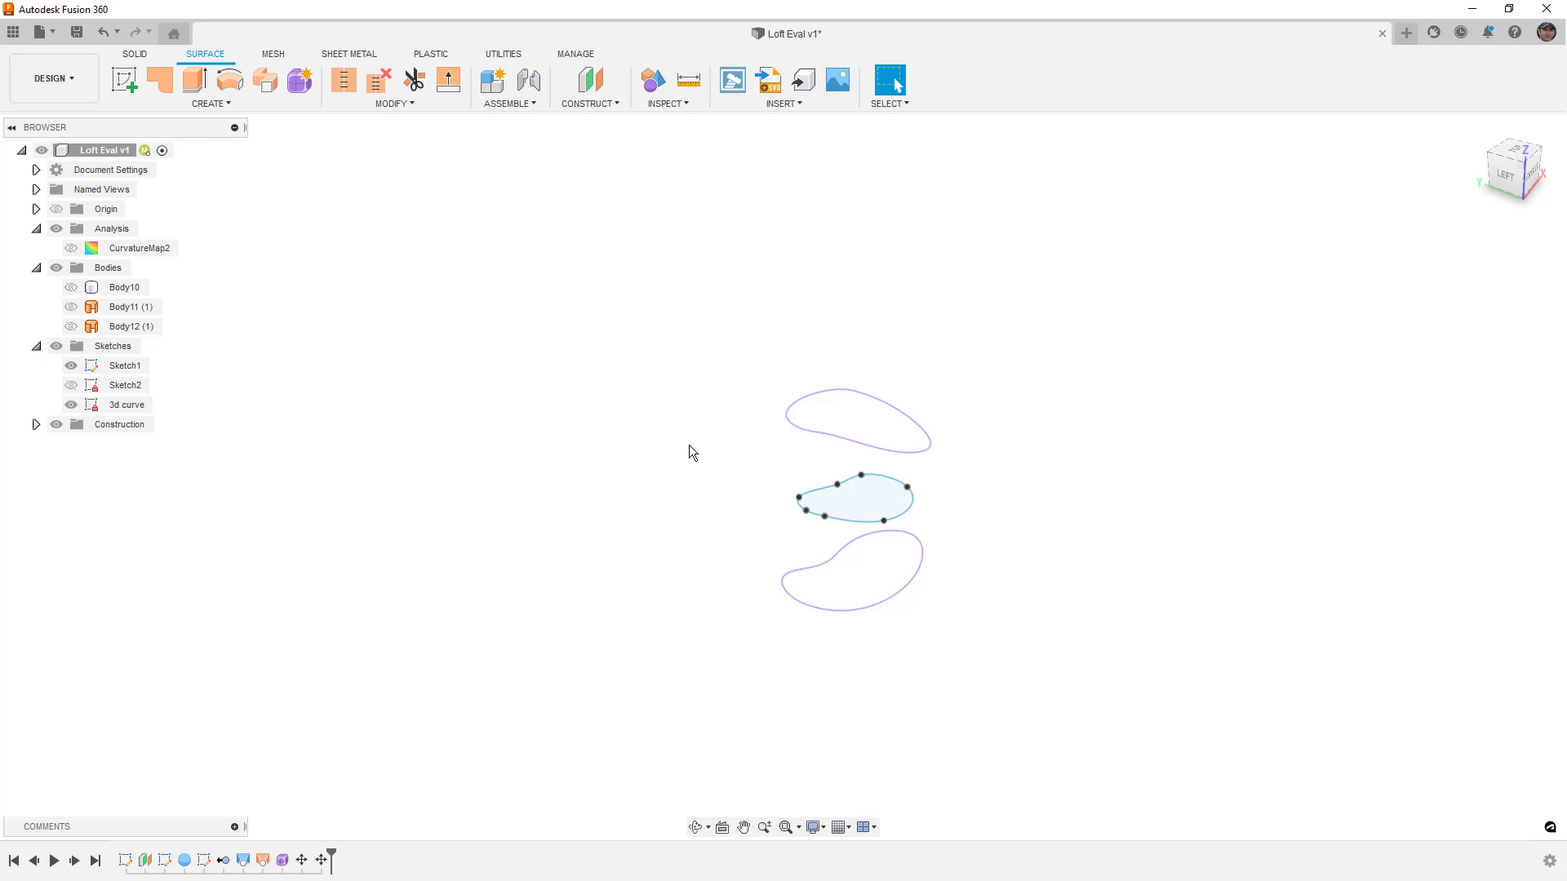
Start a surface Loft from the closed Sketch1 spline to the upper closed 3D curve.
left_click(223, 105)
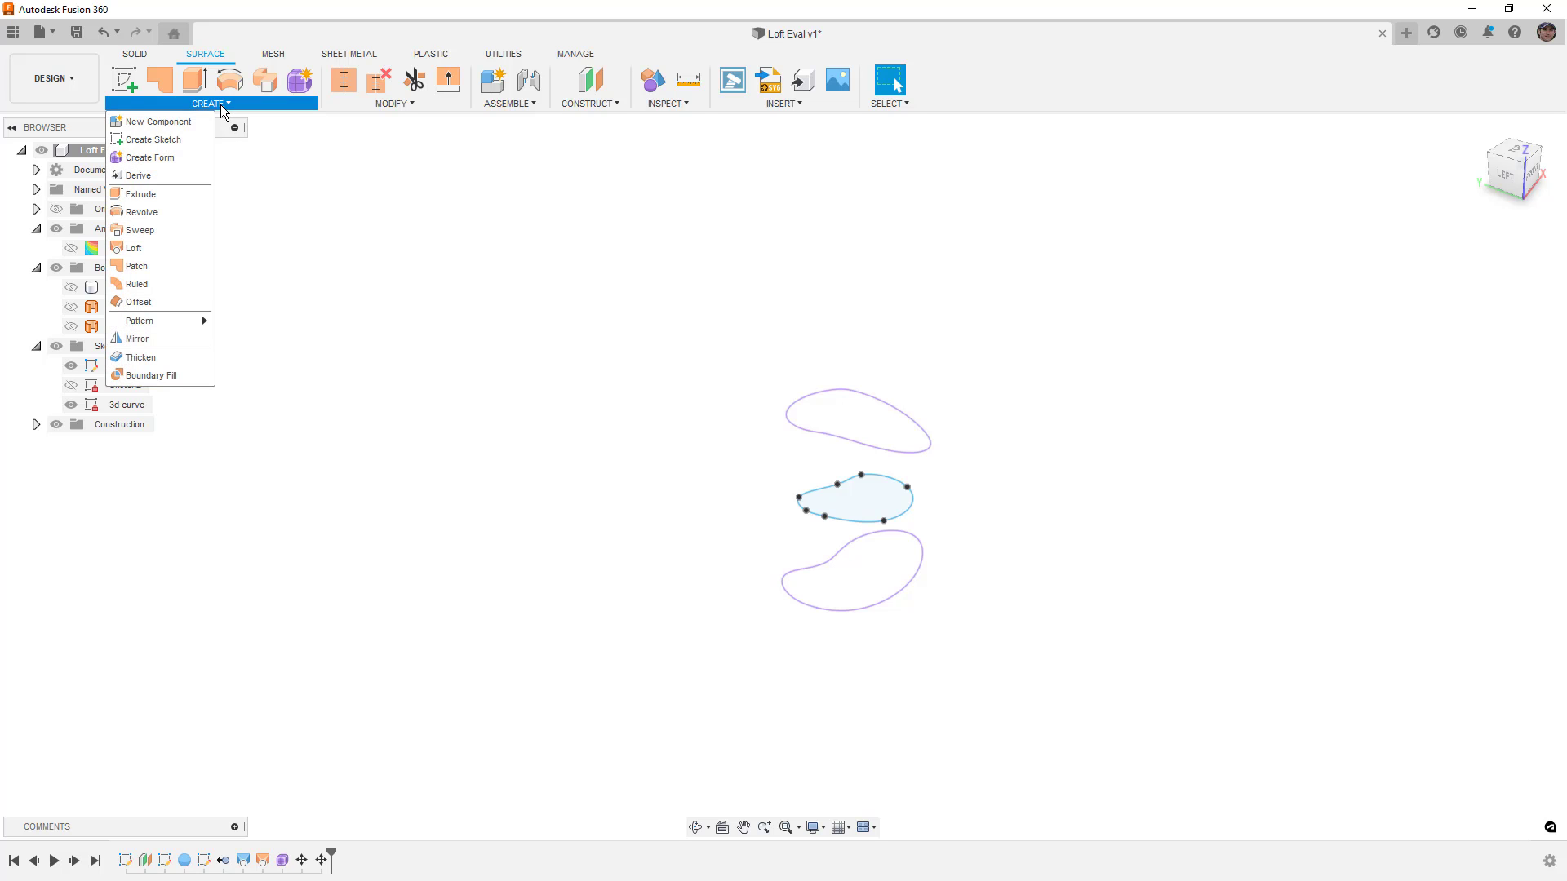
left_click(176, 248)
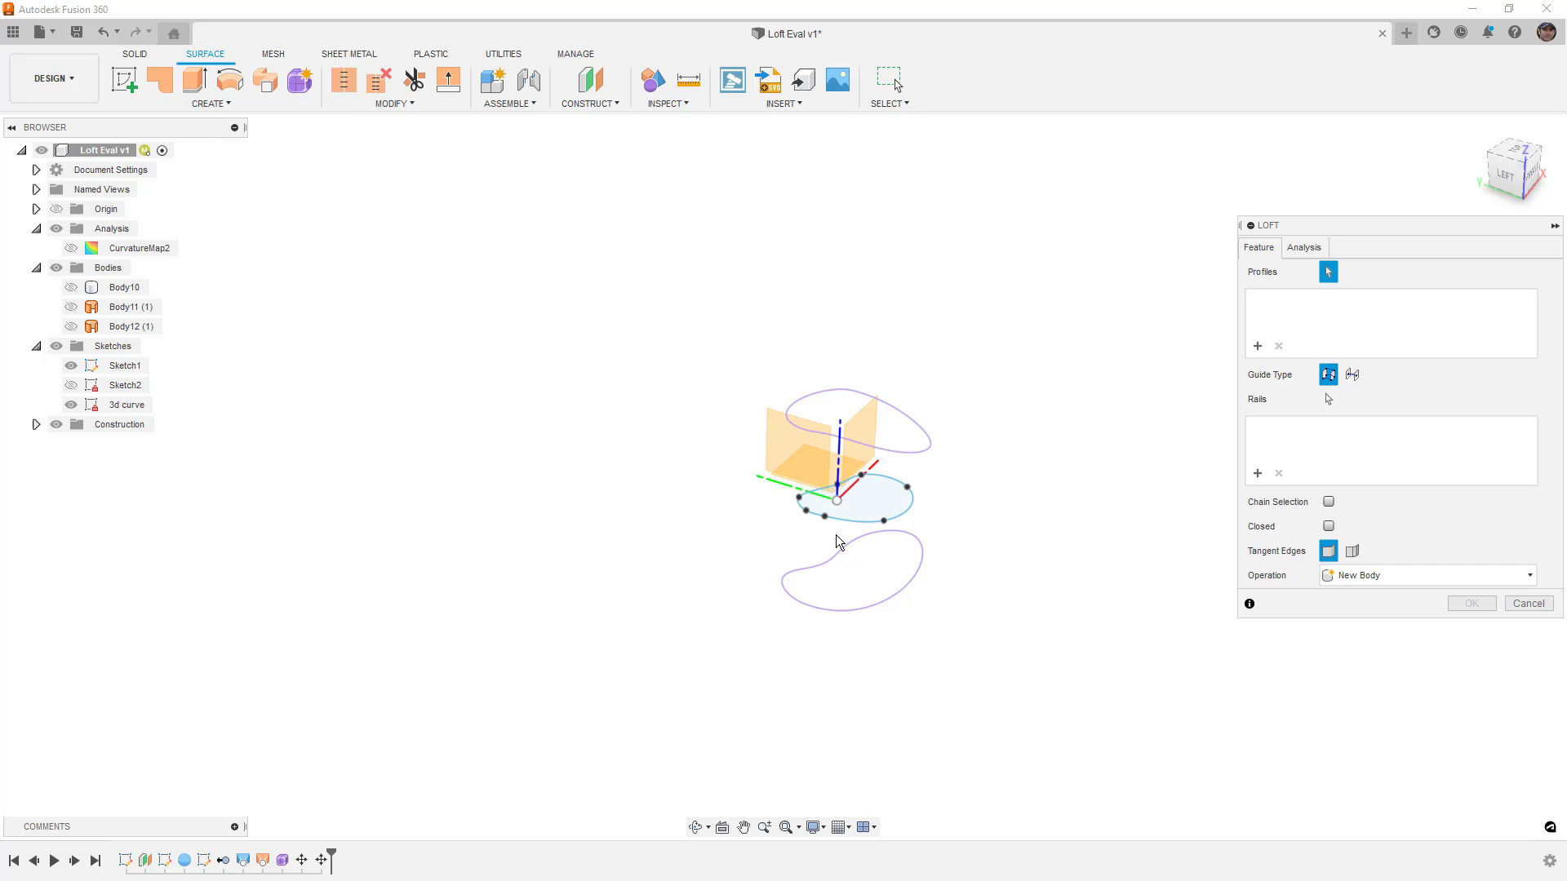
left_click(860, 531)
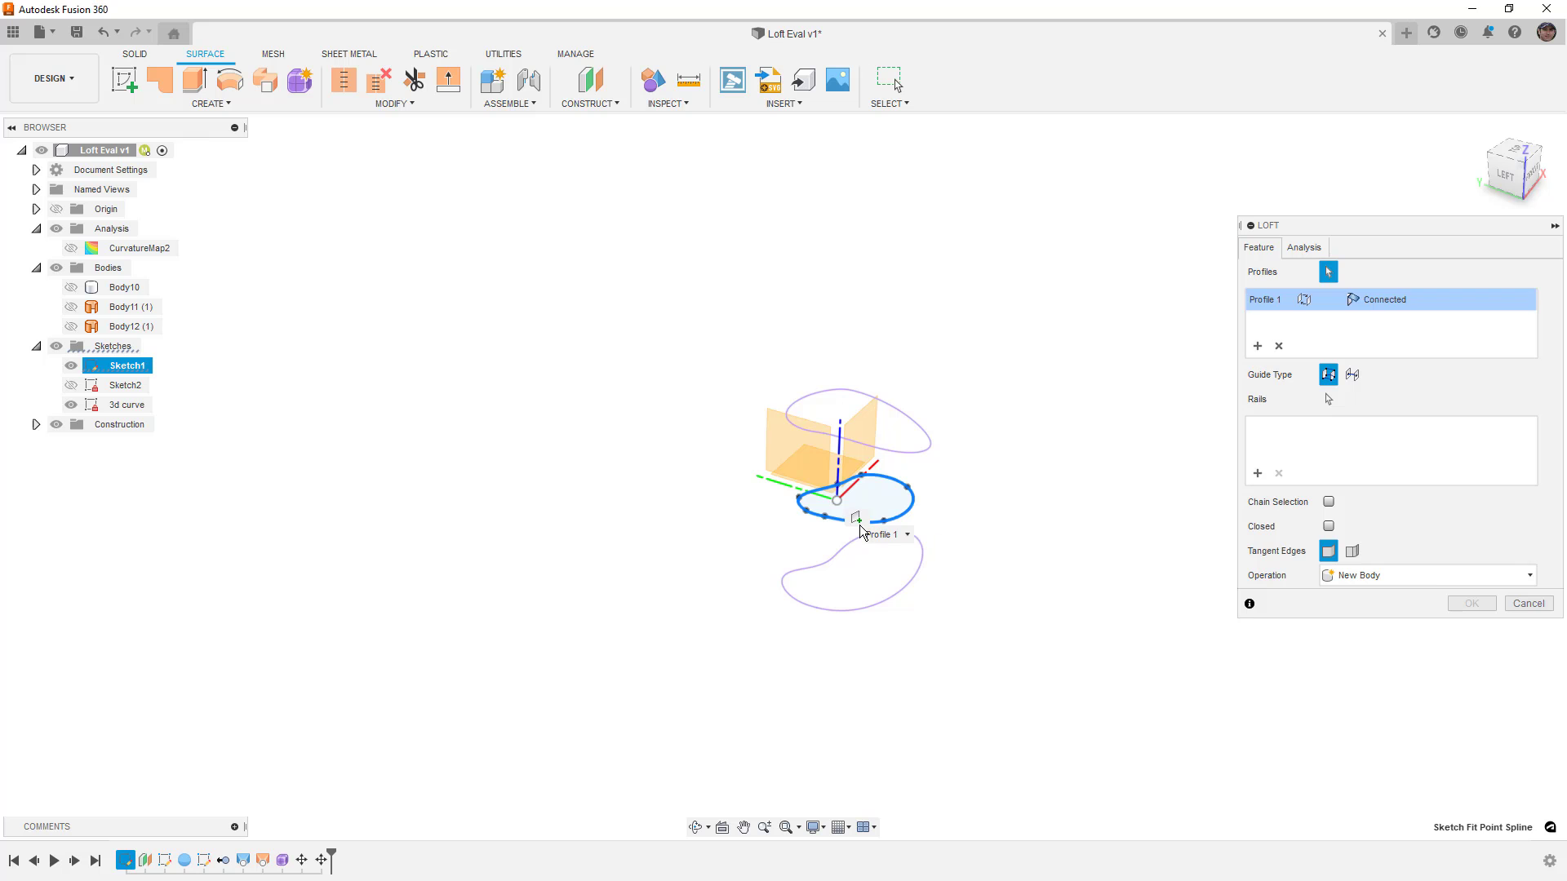
left_click(867, 455)
Set both loft profiles to the Direction end condition and complete the surface loft as a new body.
left_click(1392, 322)
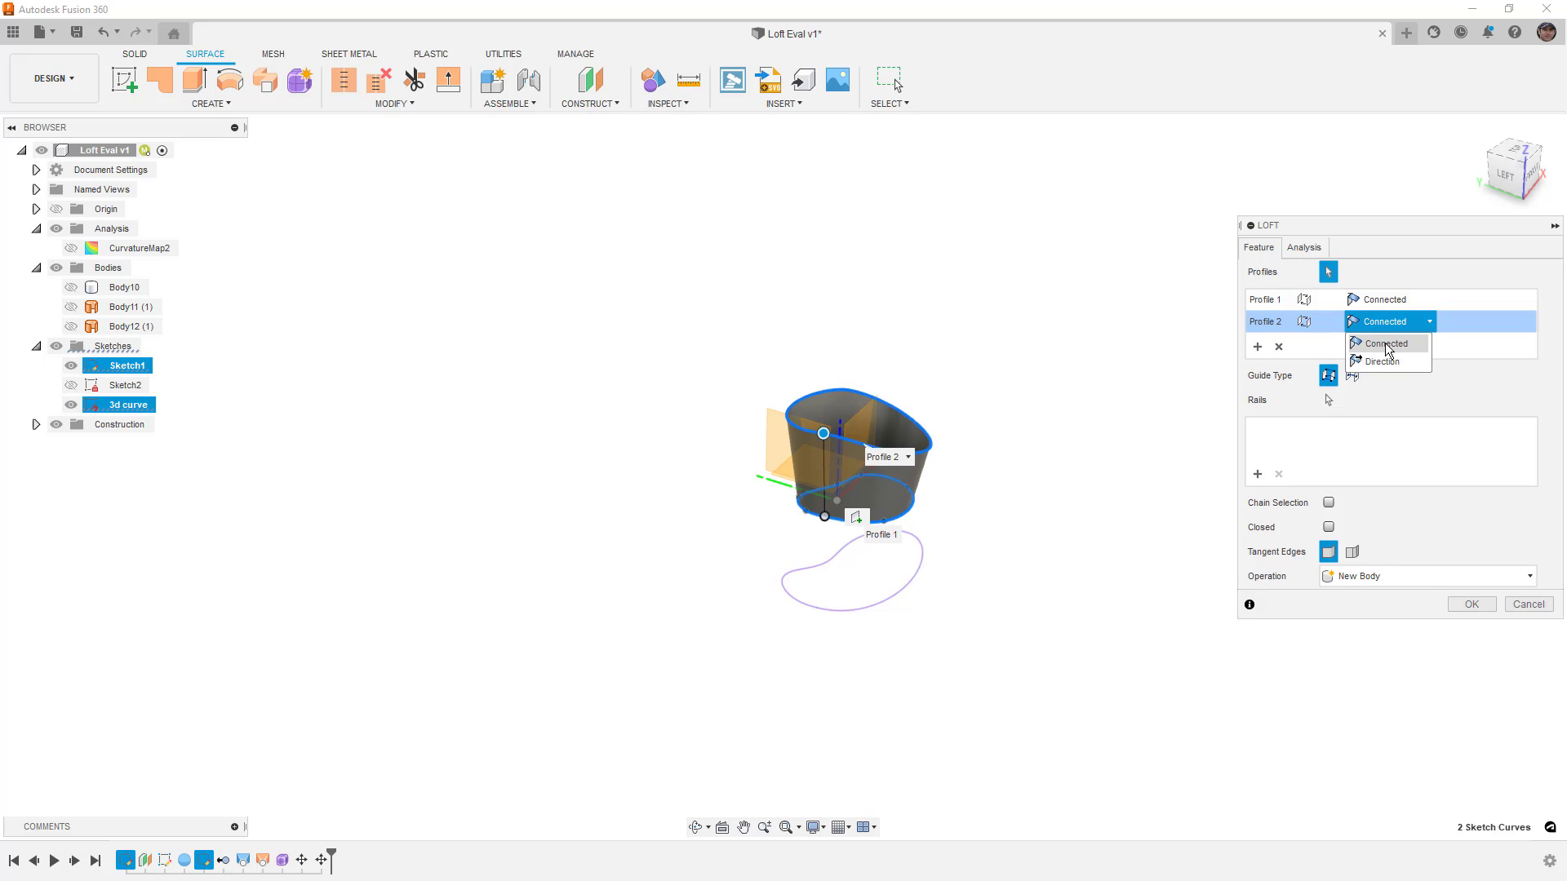
left_click(1392, 355)
left_click(1394, 302)
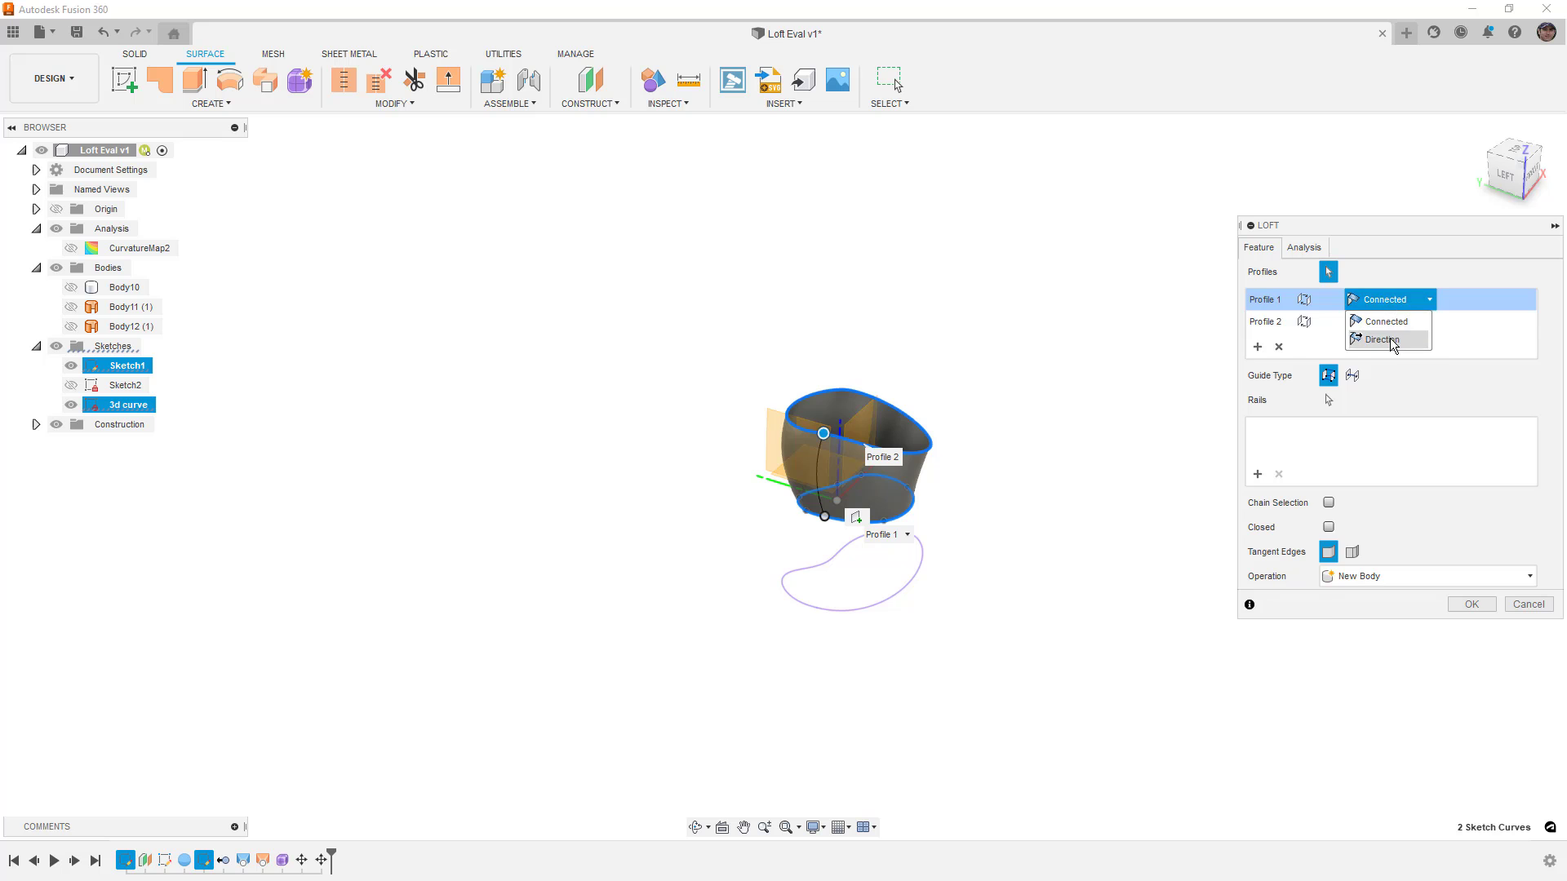
left_click(1391, 341)
left_click_drag(1012, 492, 812, 472)
key("Escape")
left_click(1472, 653)
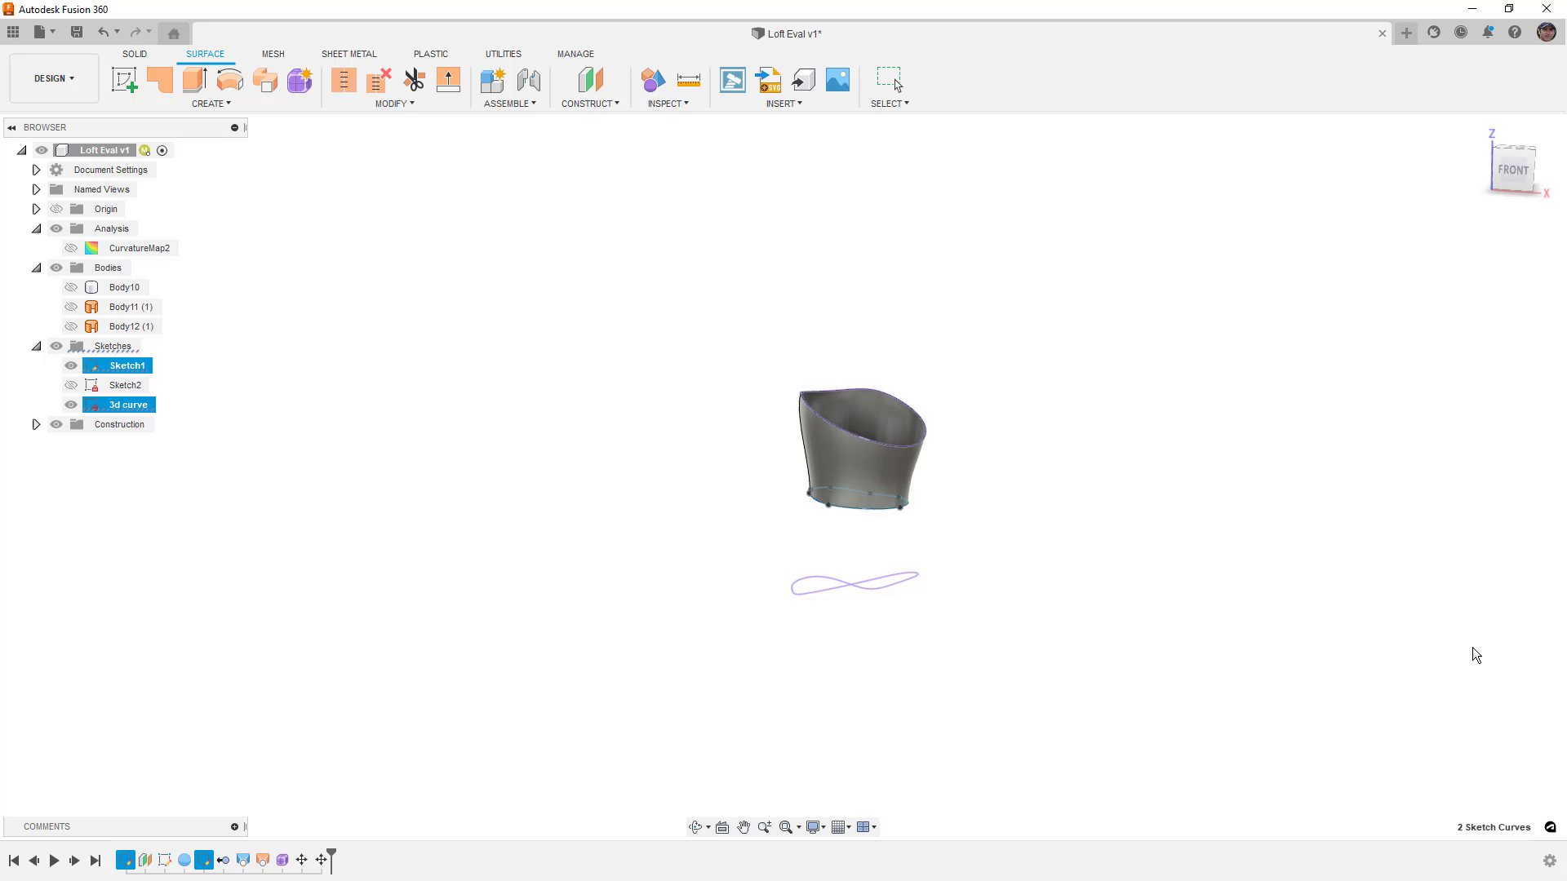
Hide Sketch1 and the 3d curve sketch and inspect the new surface loft and its seam from an angle.
scroll(891, 449, "up", 3)
scroll(891, 449, "up", 2)
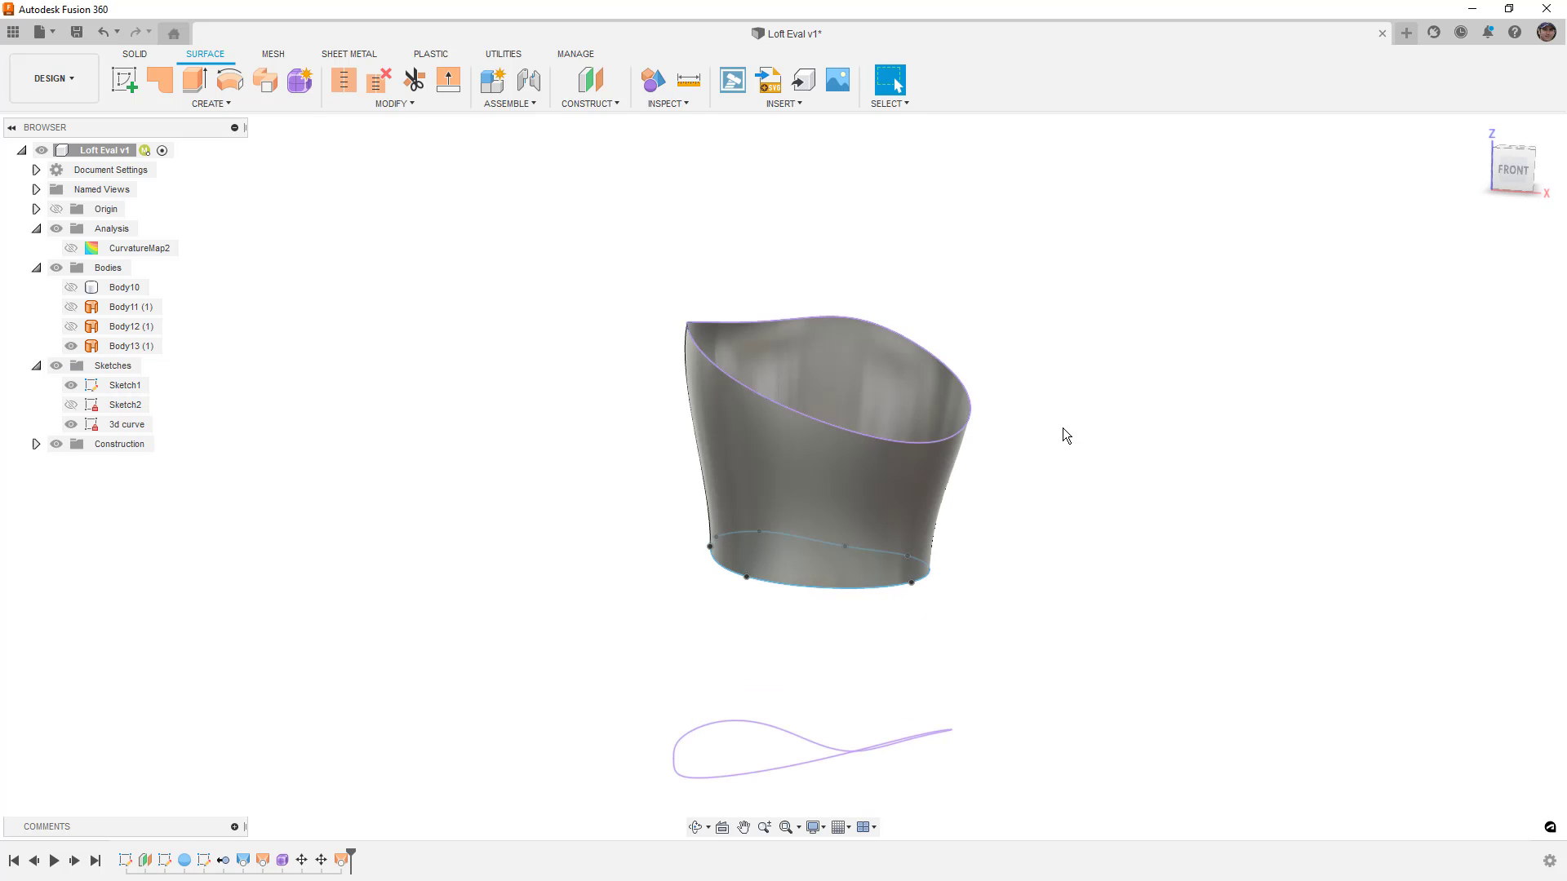
left_click(71, 427)
left_click(71, 425)
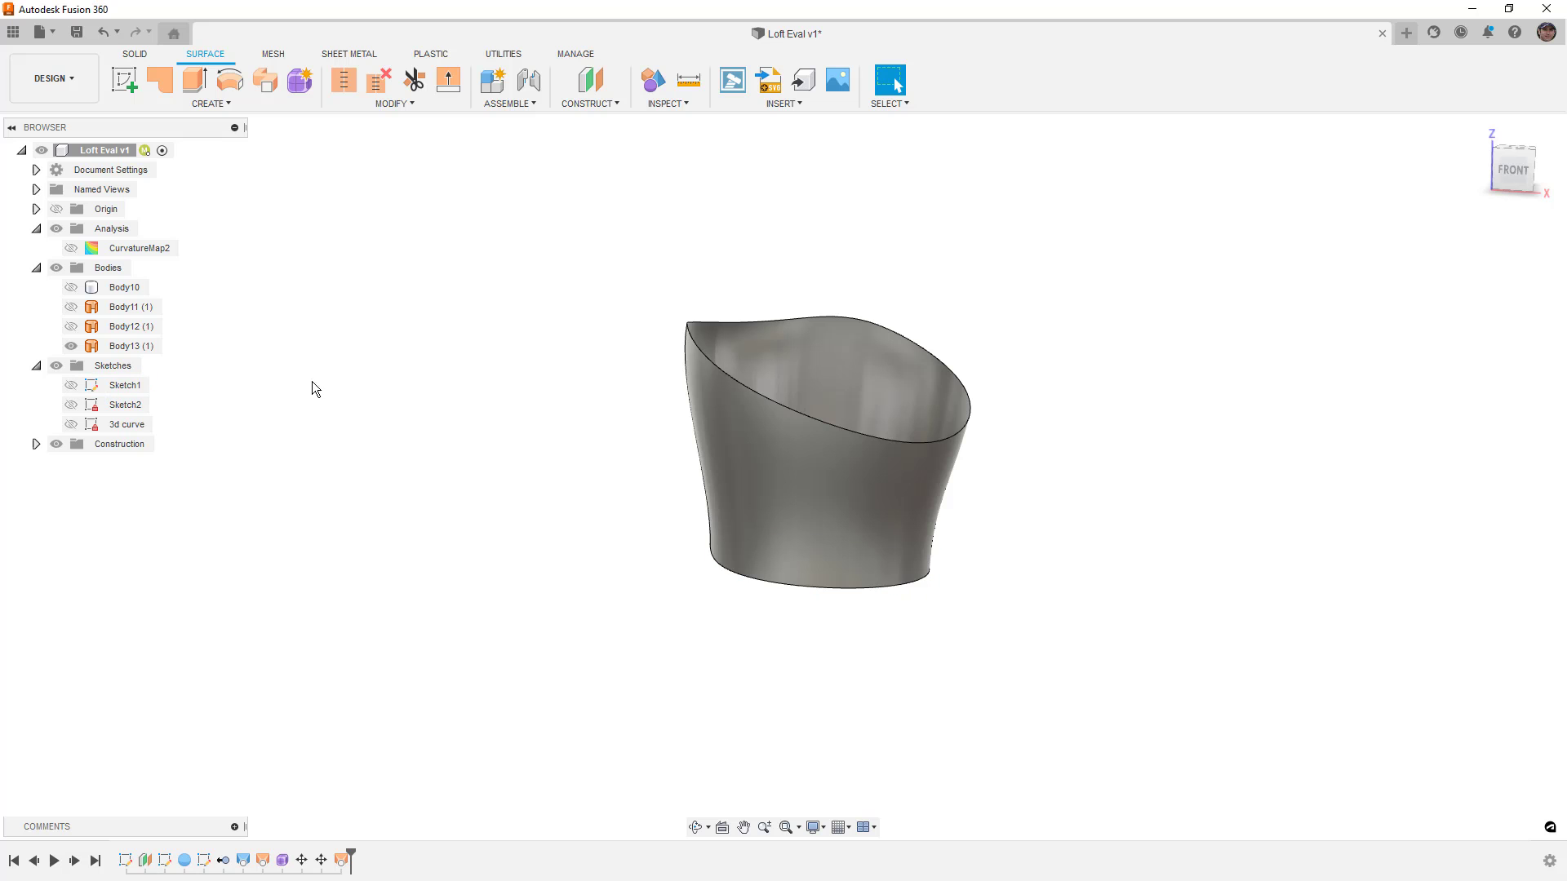
middle_click_drag(506, 452, 549, 454, "shift")
left_click(771, 353)
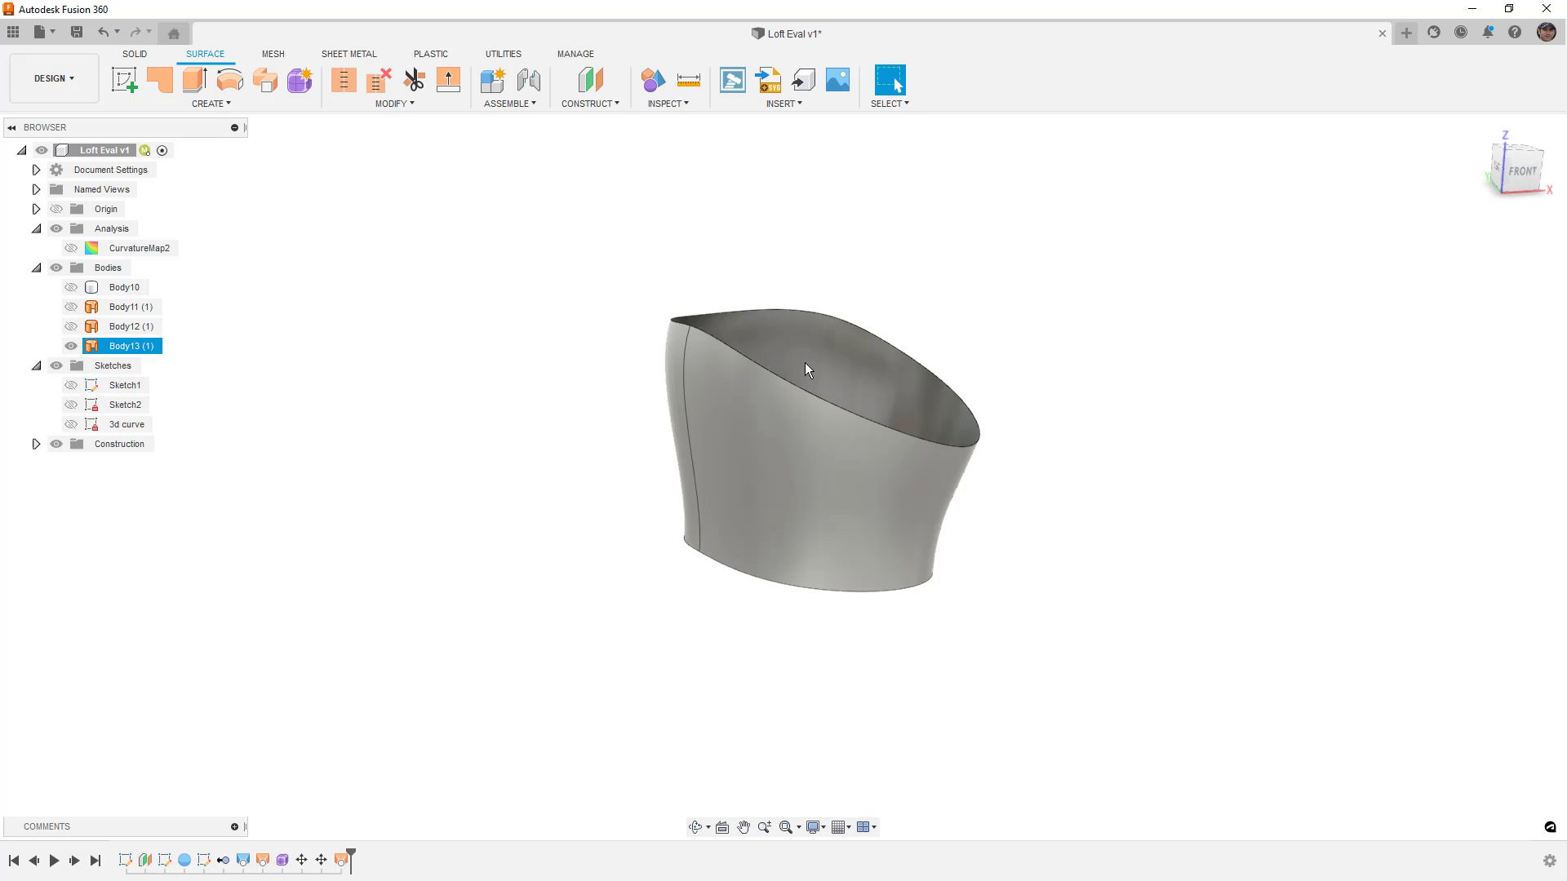
left_click(654, 420)
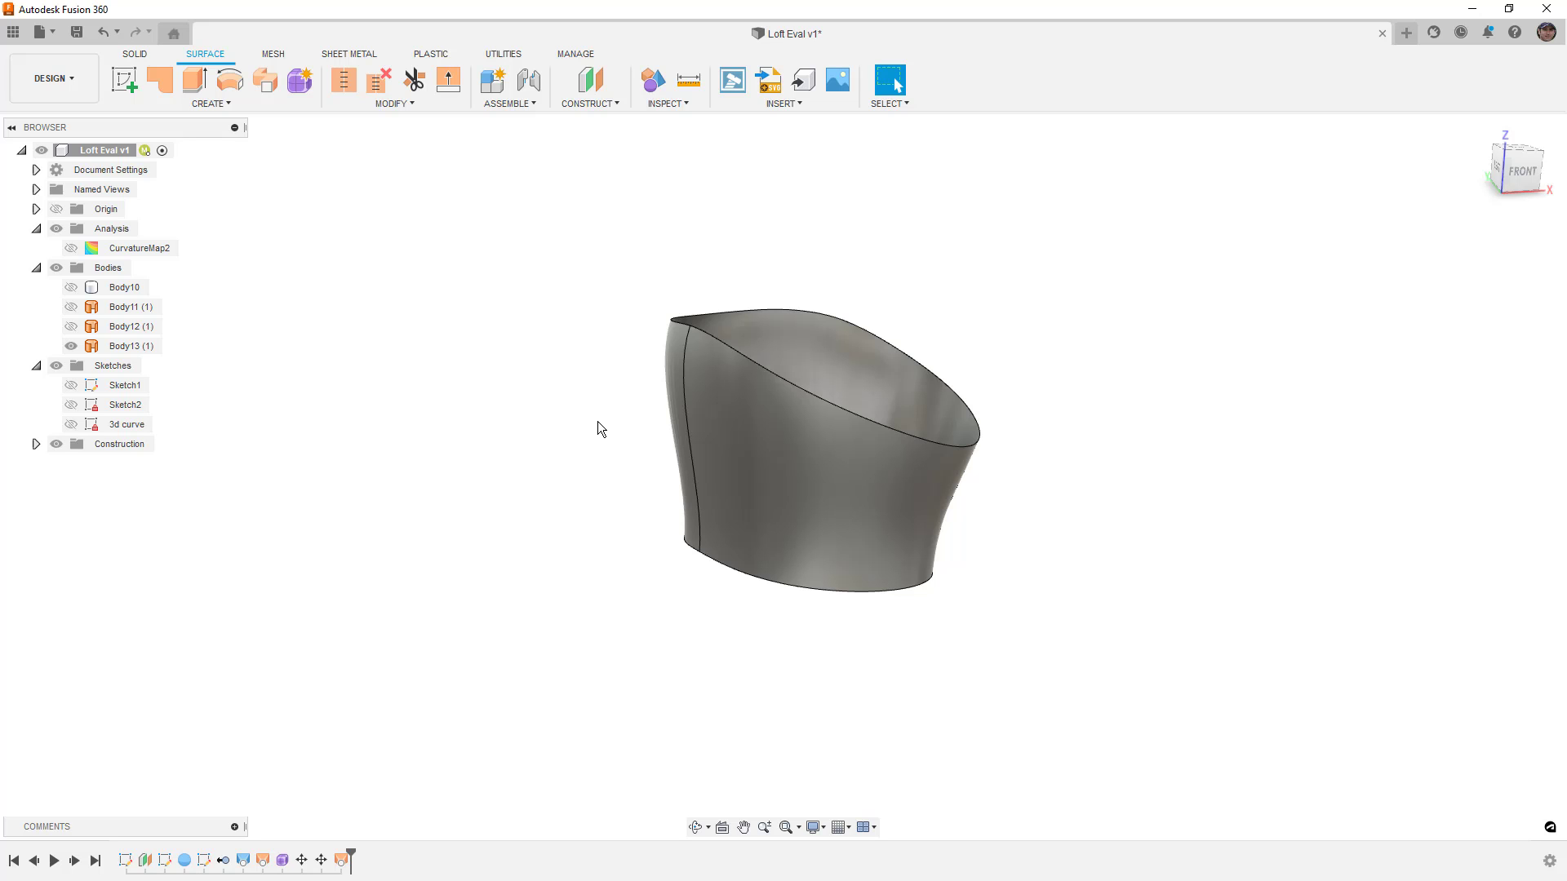
Show Sketch1 and the 3d curve sketch again and hide the surface loft Body13.
scroll(645, 422, "down", 3)
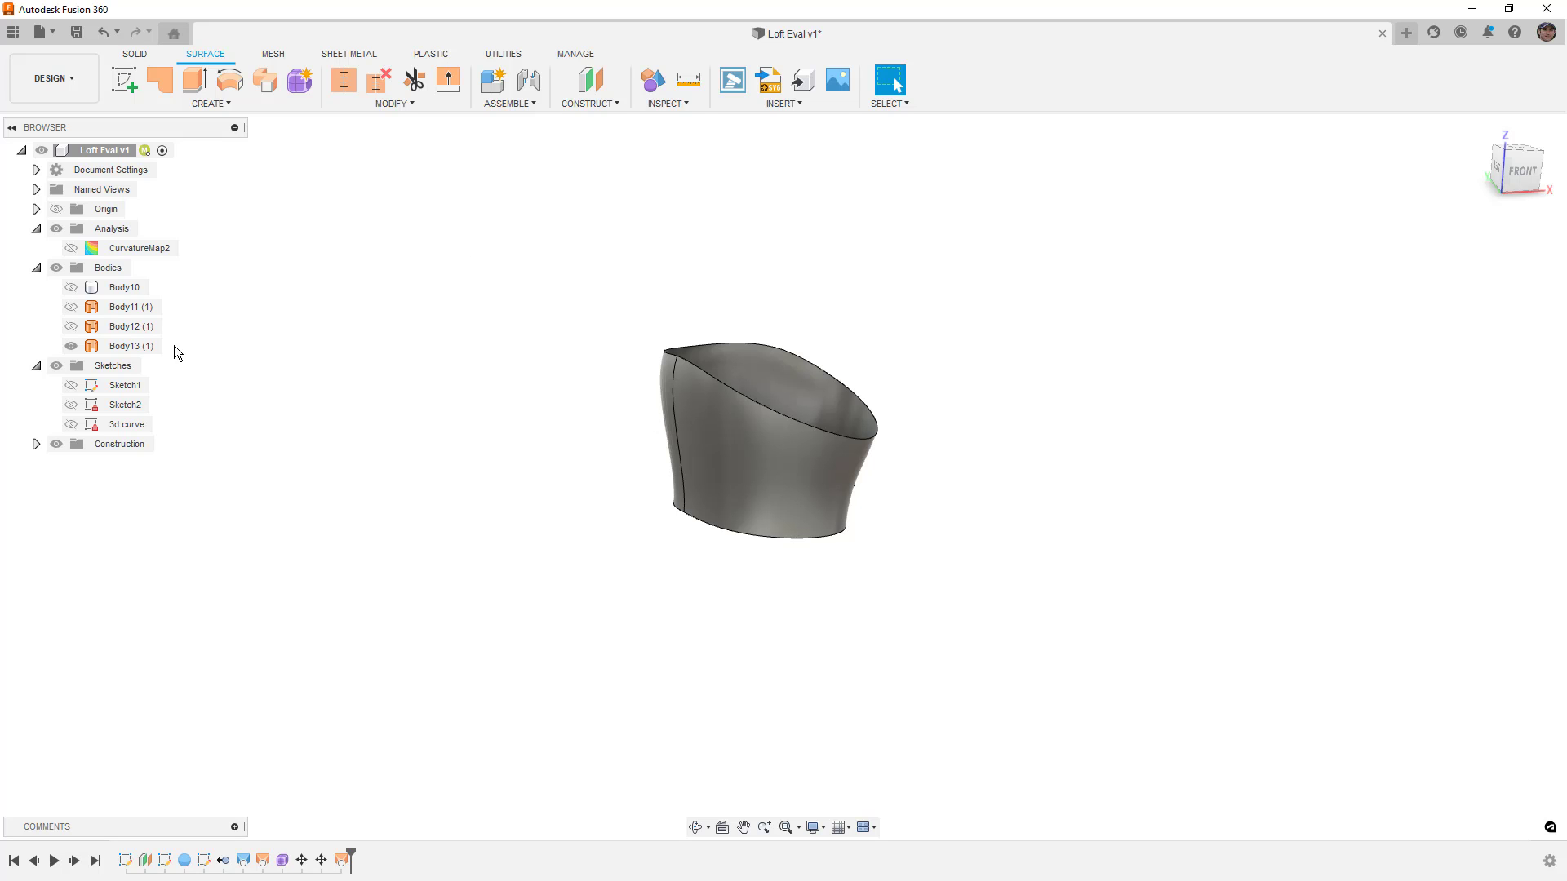
left_click(71, 385)
left_click(72, 425)
left_click(71, 346)
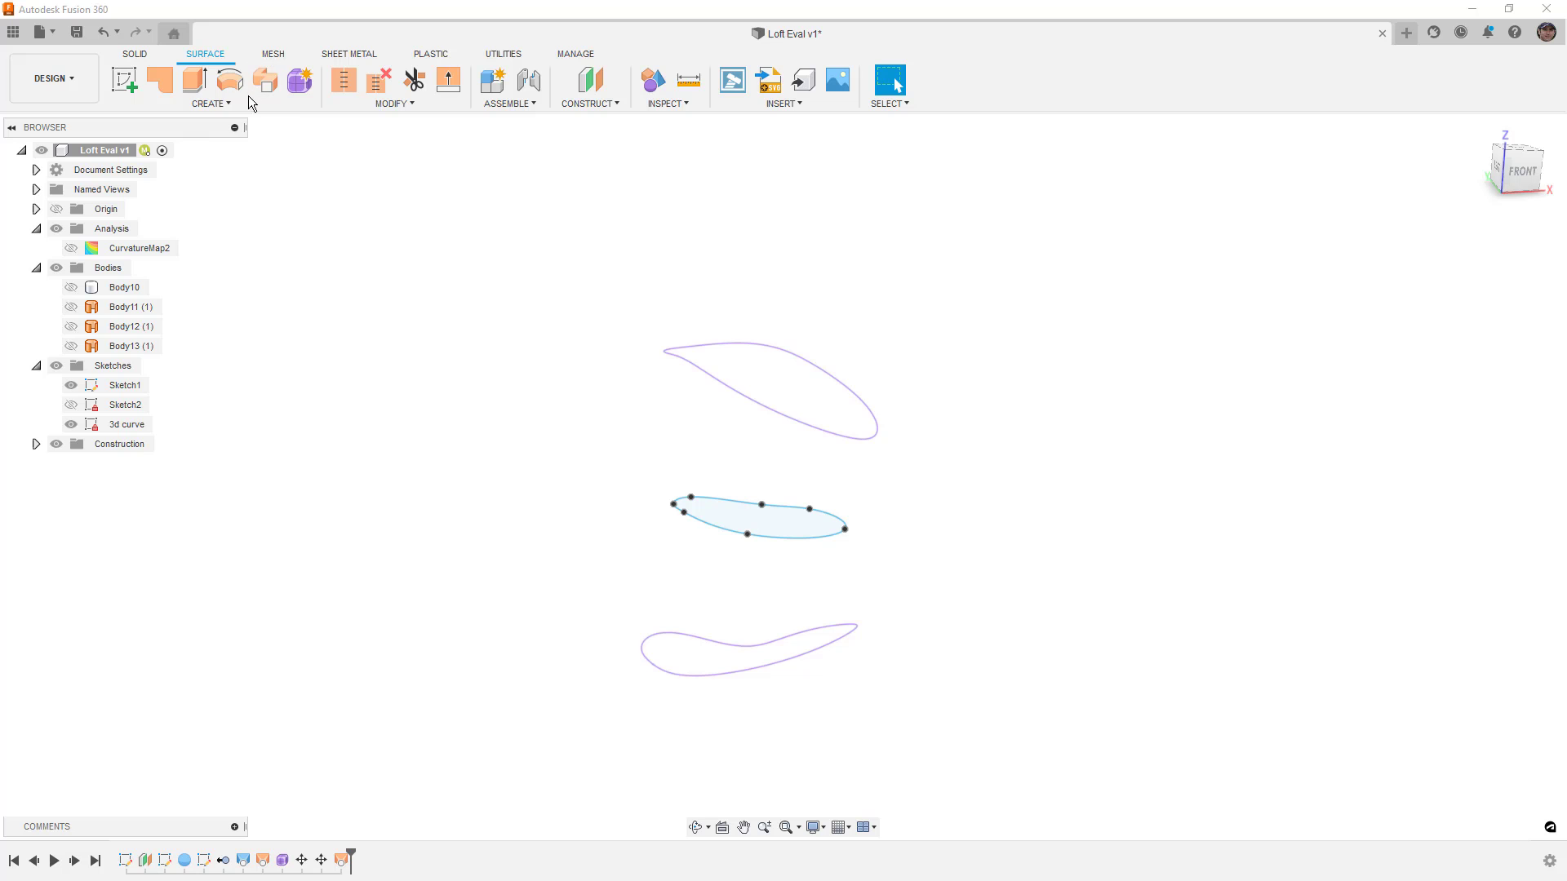
Create a new form and start a form Loft from the Sketch1 spline to the upper closed 3D curve.
left_click(299, 80)
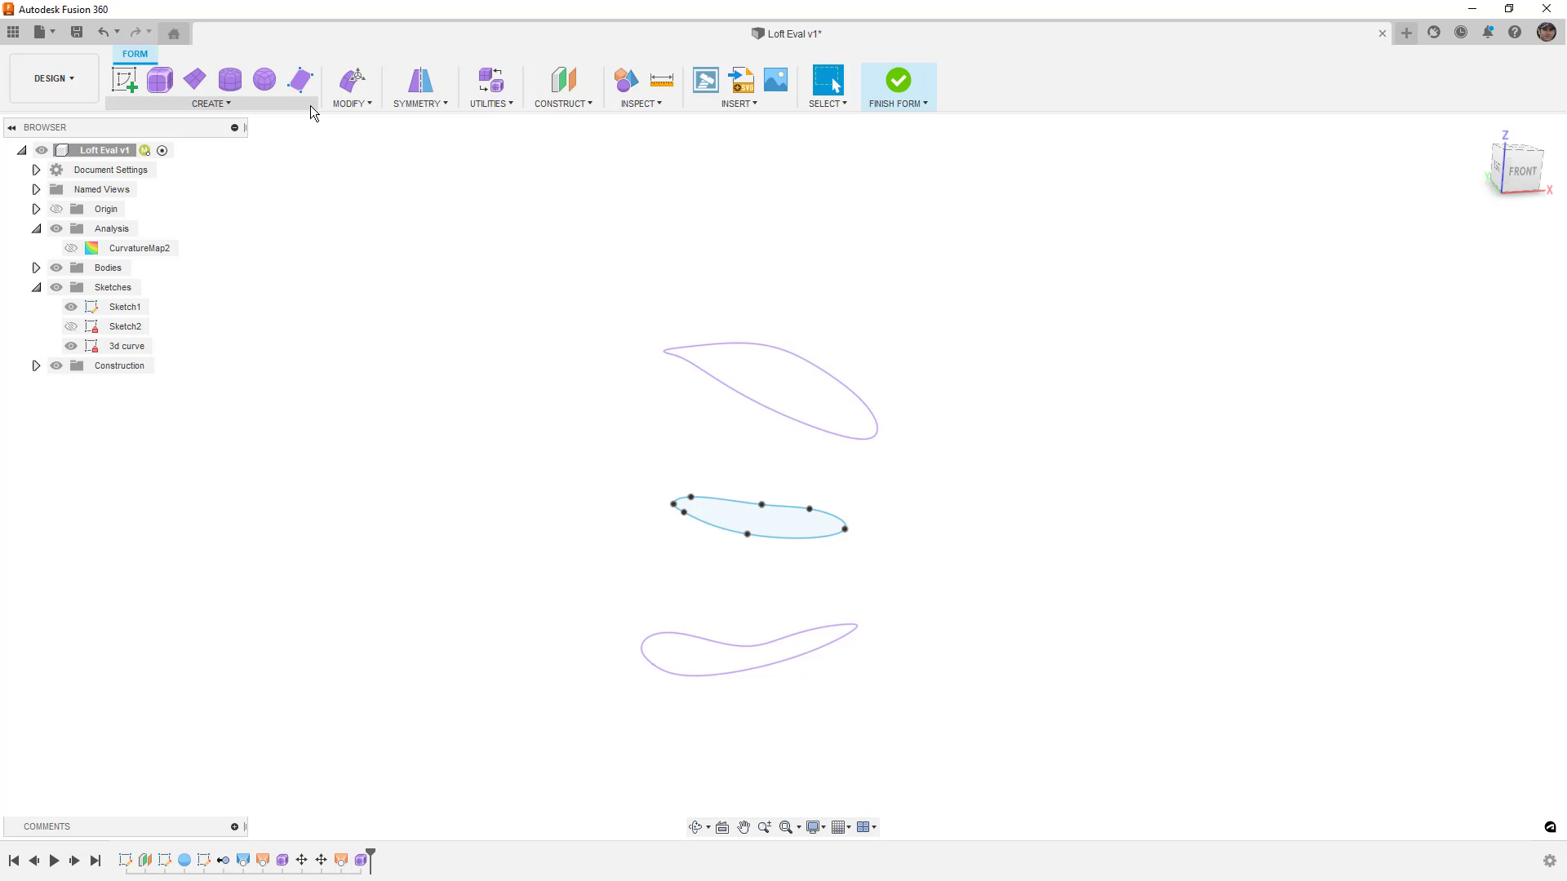
left_click(308, 107)
left_click(155, 336)
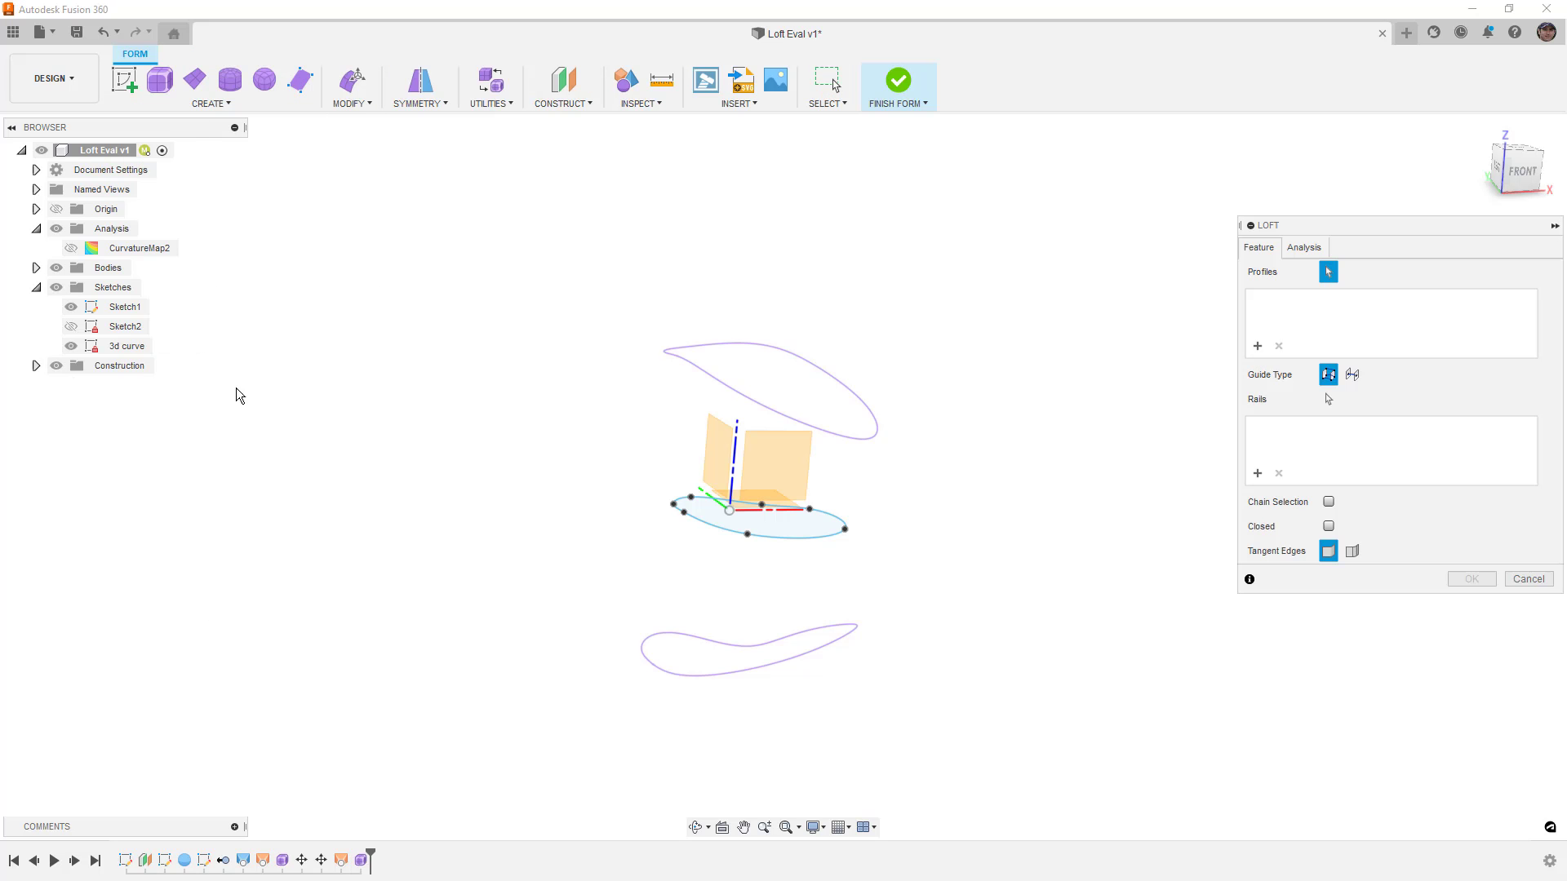
left_click(816, 538)
left_click(835, 431)
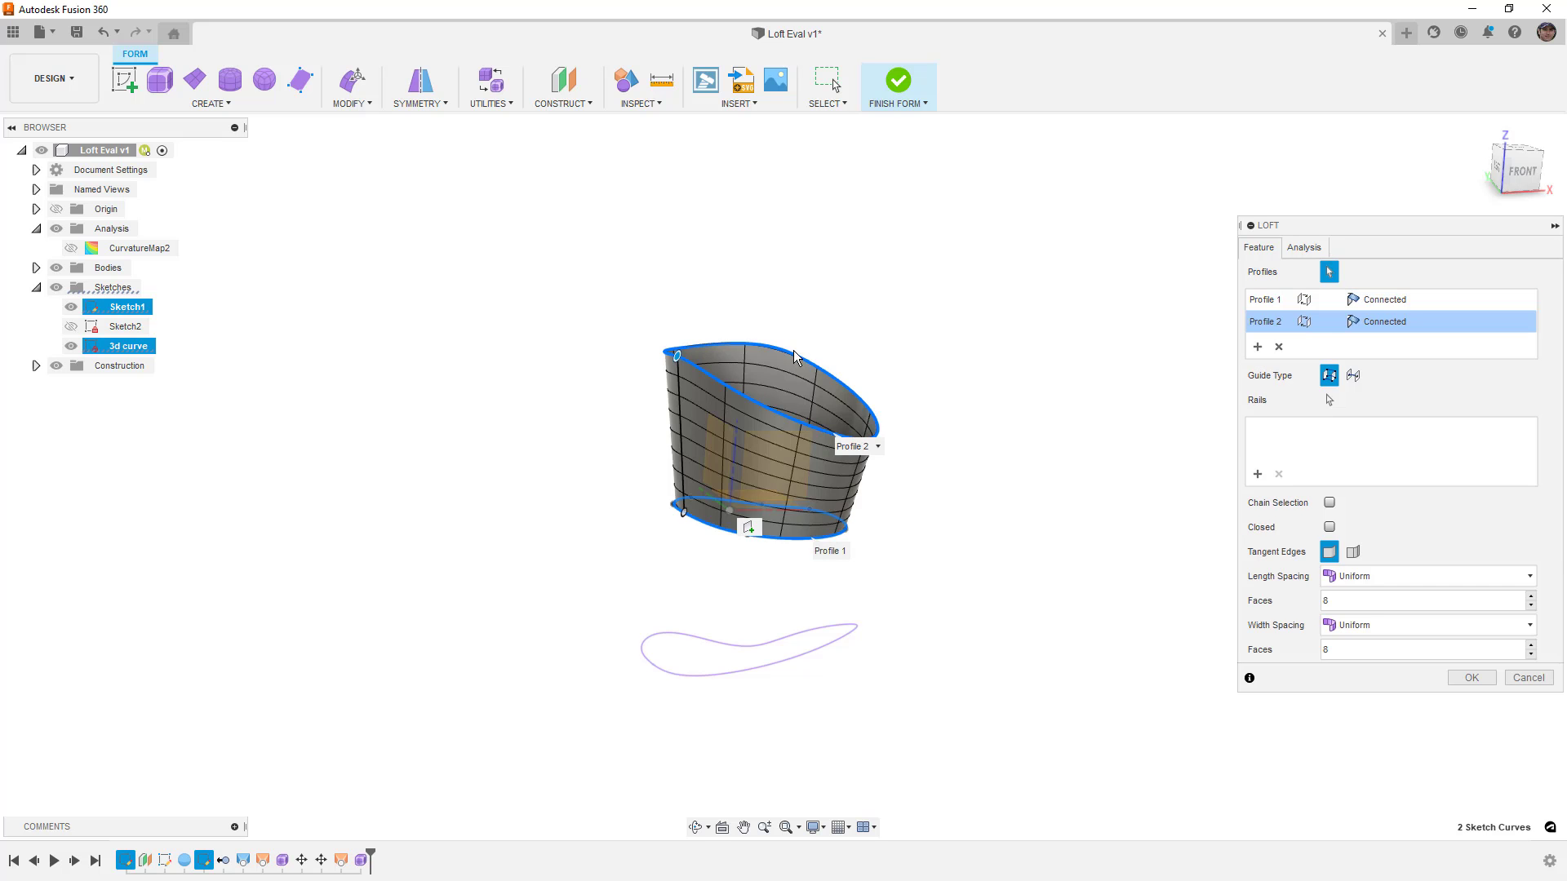
middle_click_drag(793, 357, 815, 393, "shift")
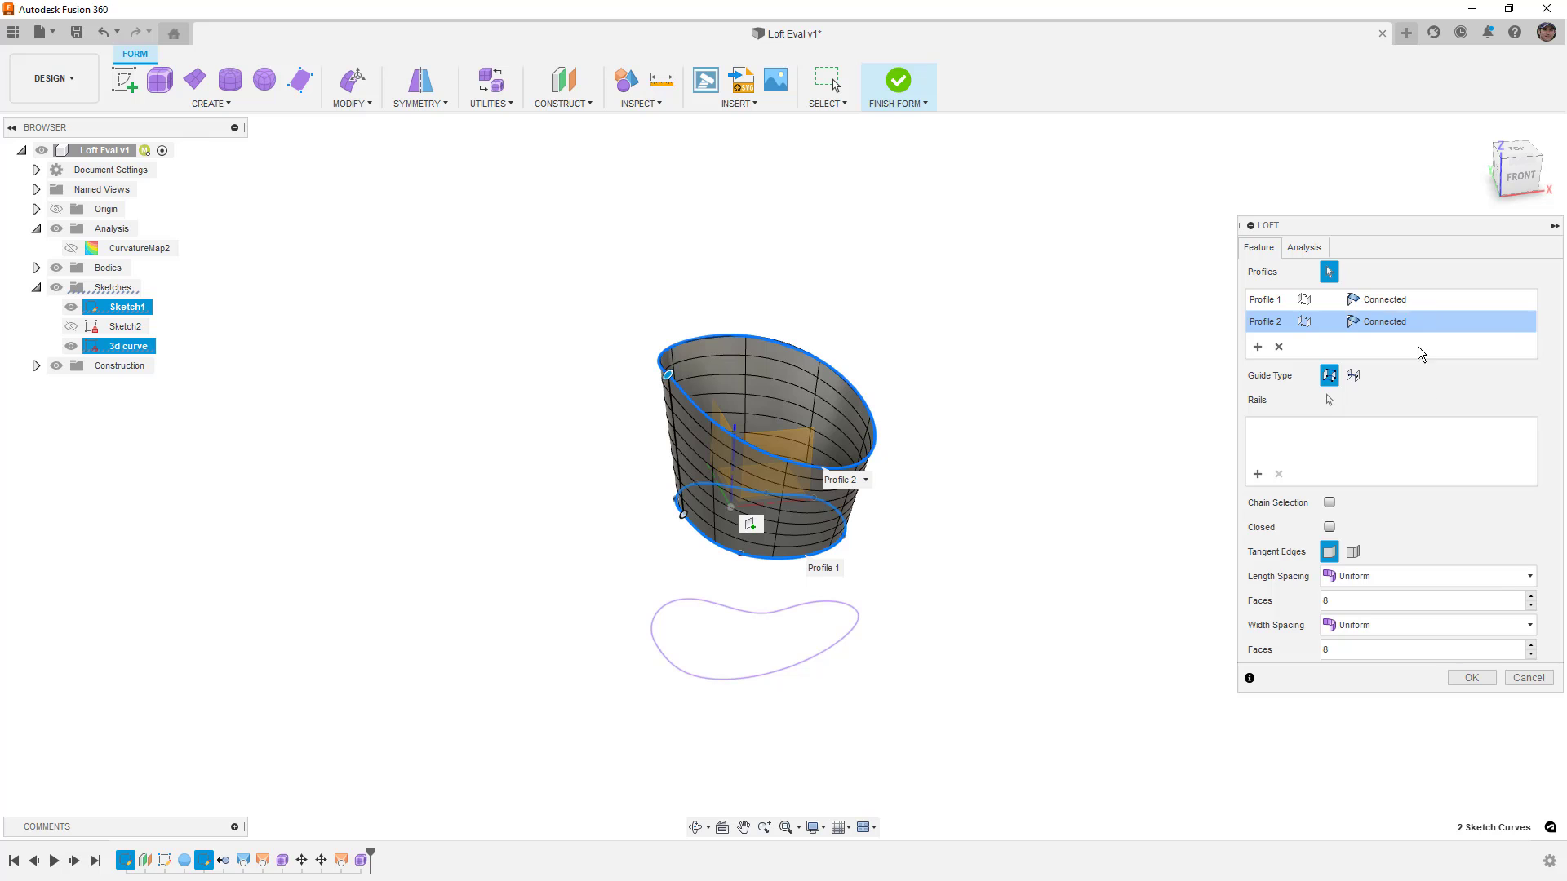
Set both form loft profiles to the Direction end condition and complete the loft with uniform spacing and 8 faces each way.
left_click(1407, 320)
left_click(1382, 340)
left_click(1398, 300)
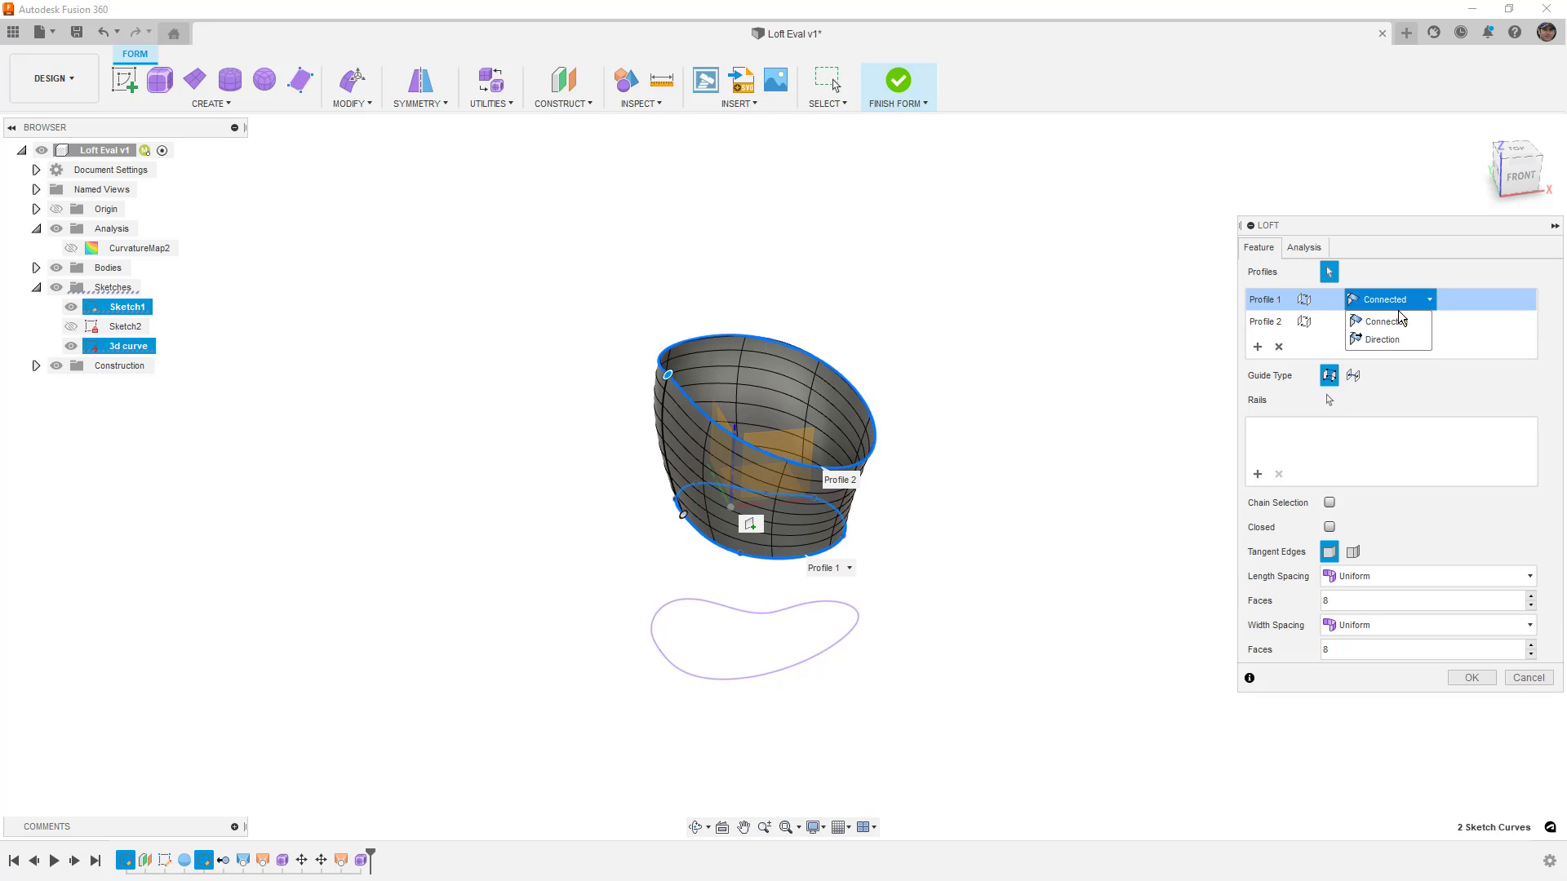
left_click(1387, 339)
left_click(1473, 729)
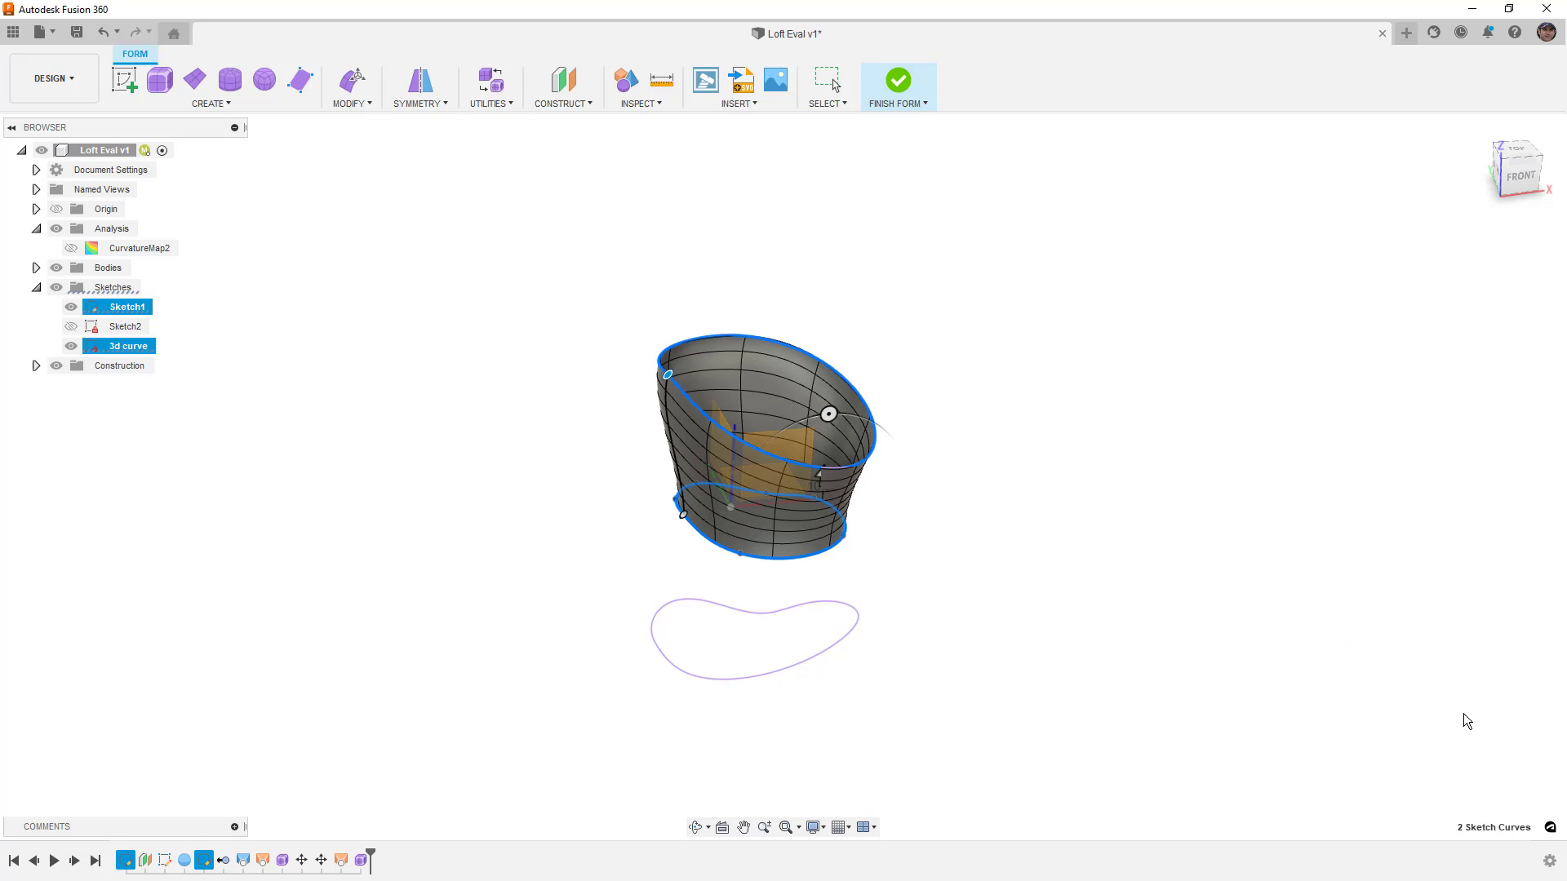
Inspect how the direction-controlled form loft follows the 3D curve, then finish the form despite the conversion error.
mouse_move(976, 262)
middle_mouse_down("shift")
mouse_move(973, 315)
mouse_move(874, 403)
middle_mouse_up("shift")
scroll(779, 410, "up", 3)
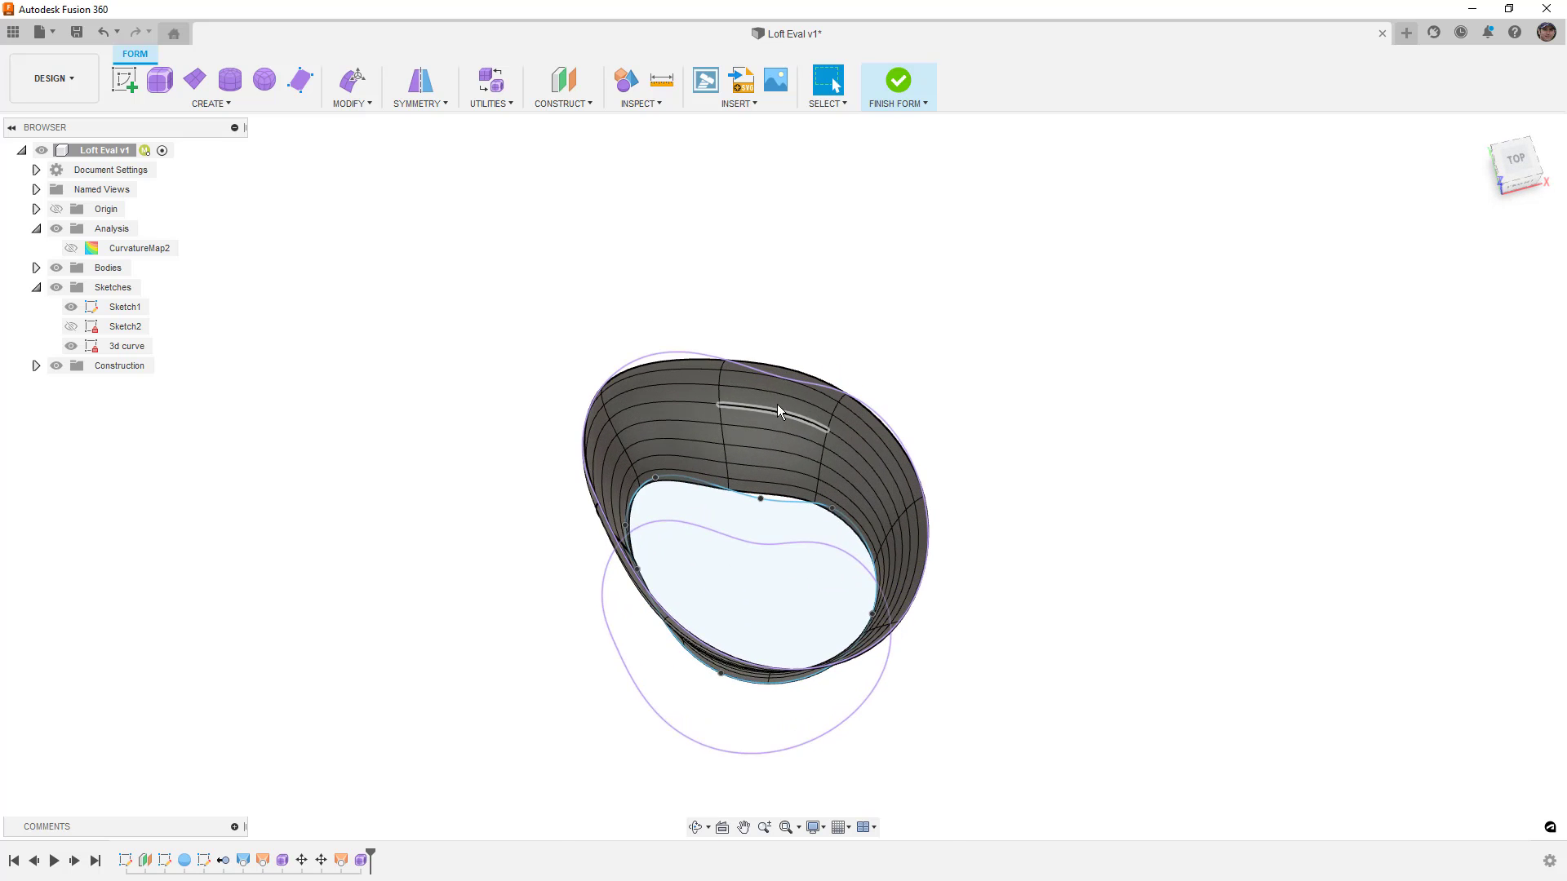
scroll(771, 384, "up", 3)
middle_click_drag(762, 354, 697, 356, "shift")
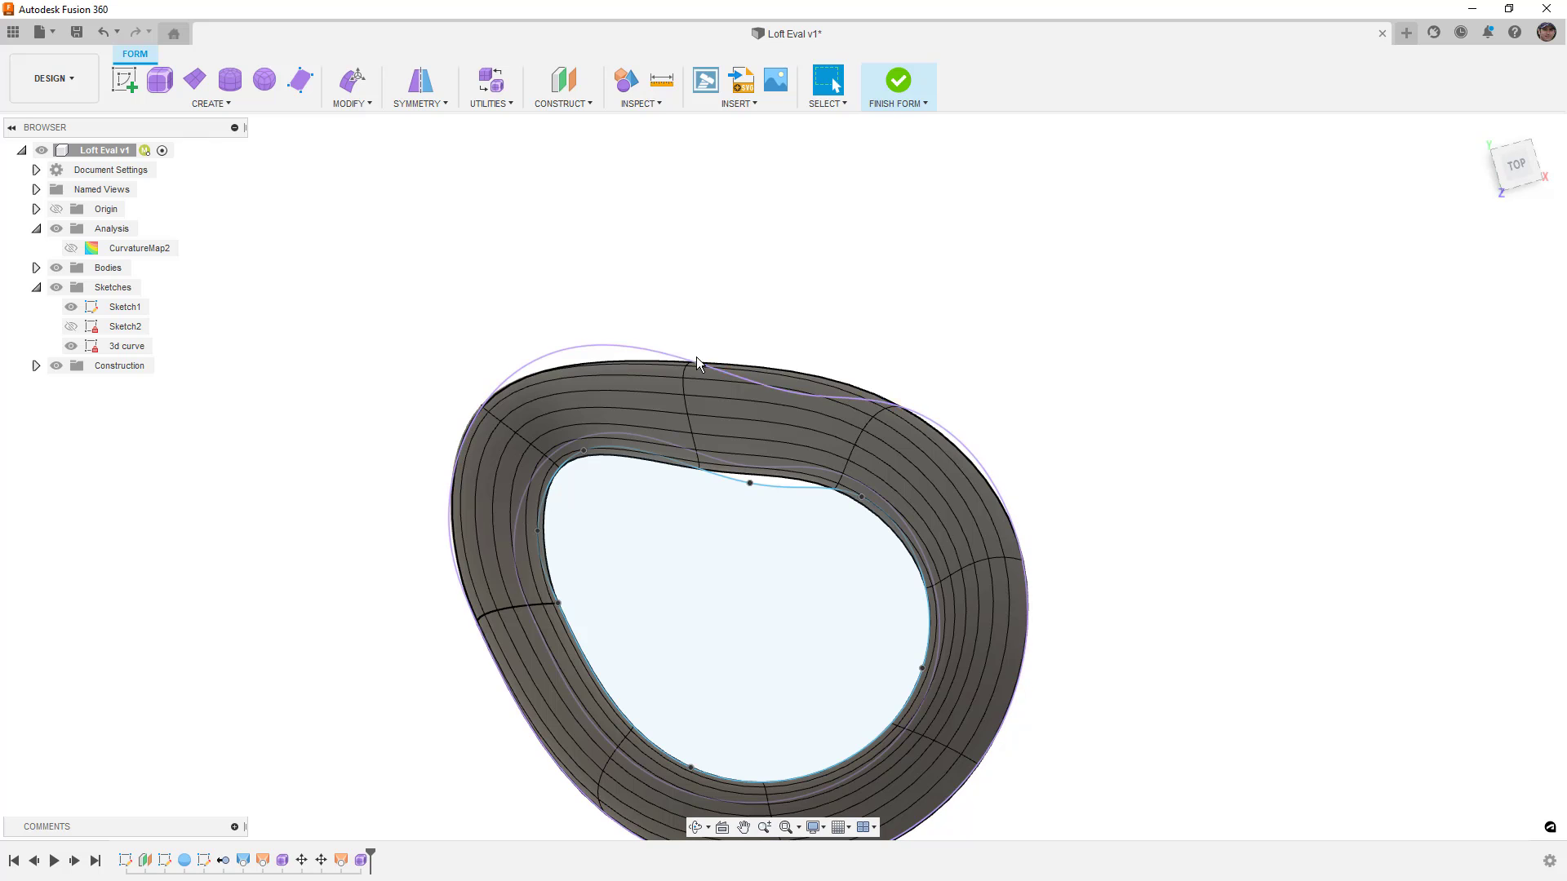
left_click(884, 91)
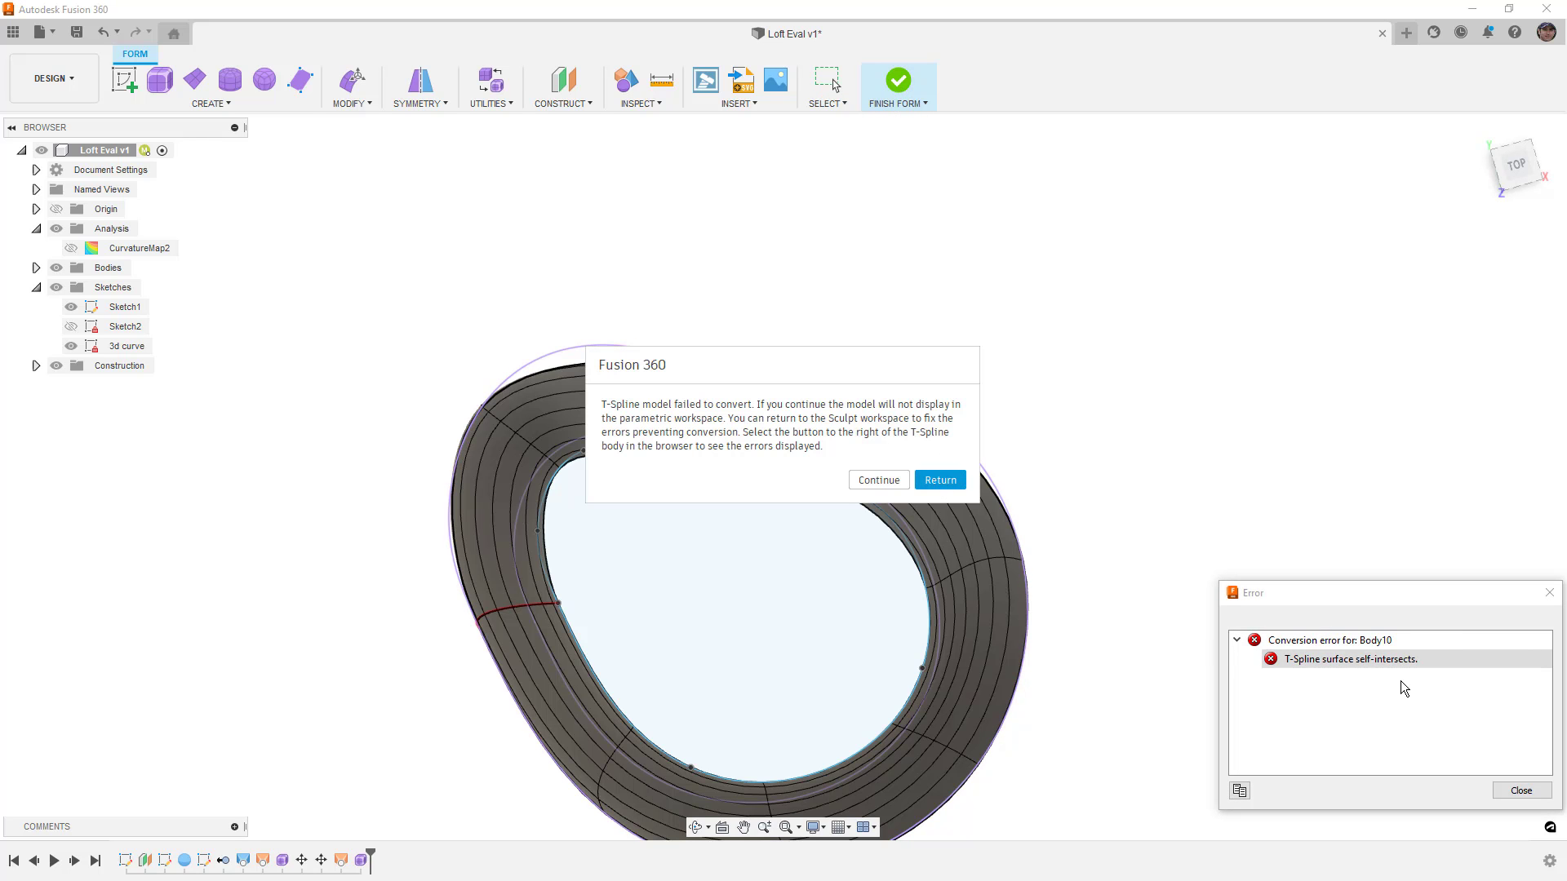
left_click(879, 480)
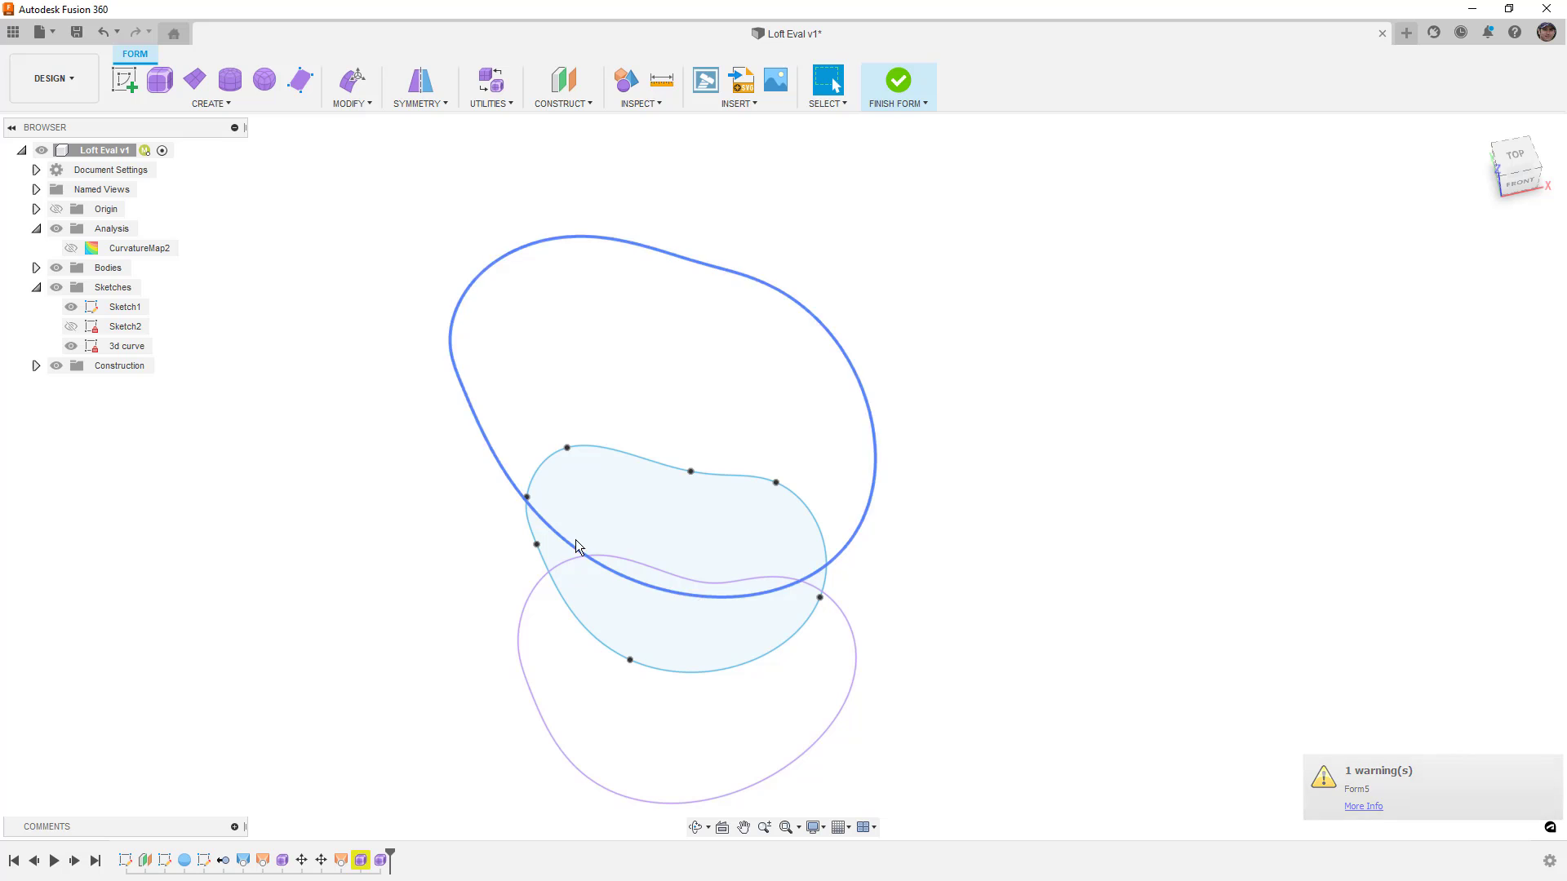
Create a form loft from the Sketch1 spline to the upper 3D curve with Connected profiles, uniform spacing and increased width faces.
left_click(261, 104)
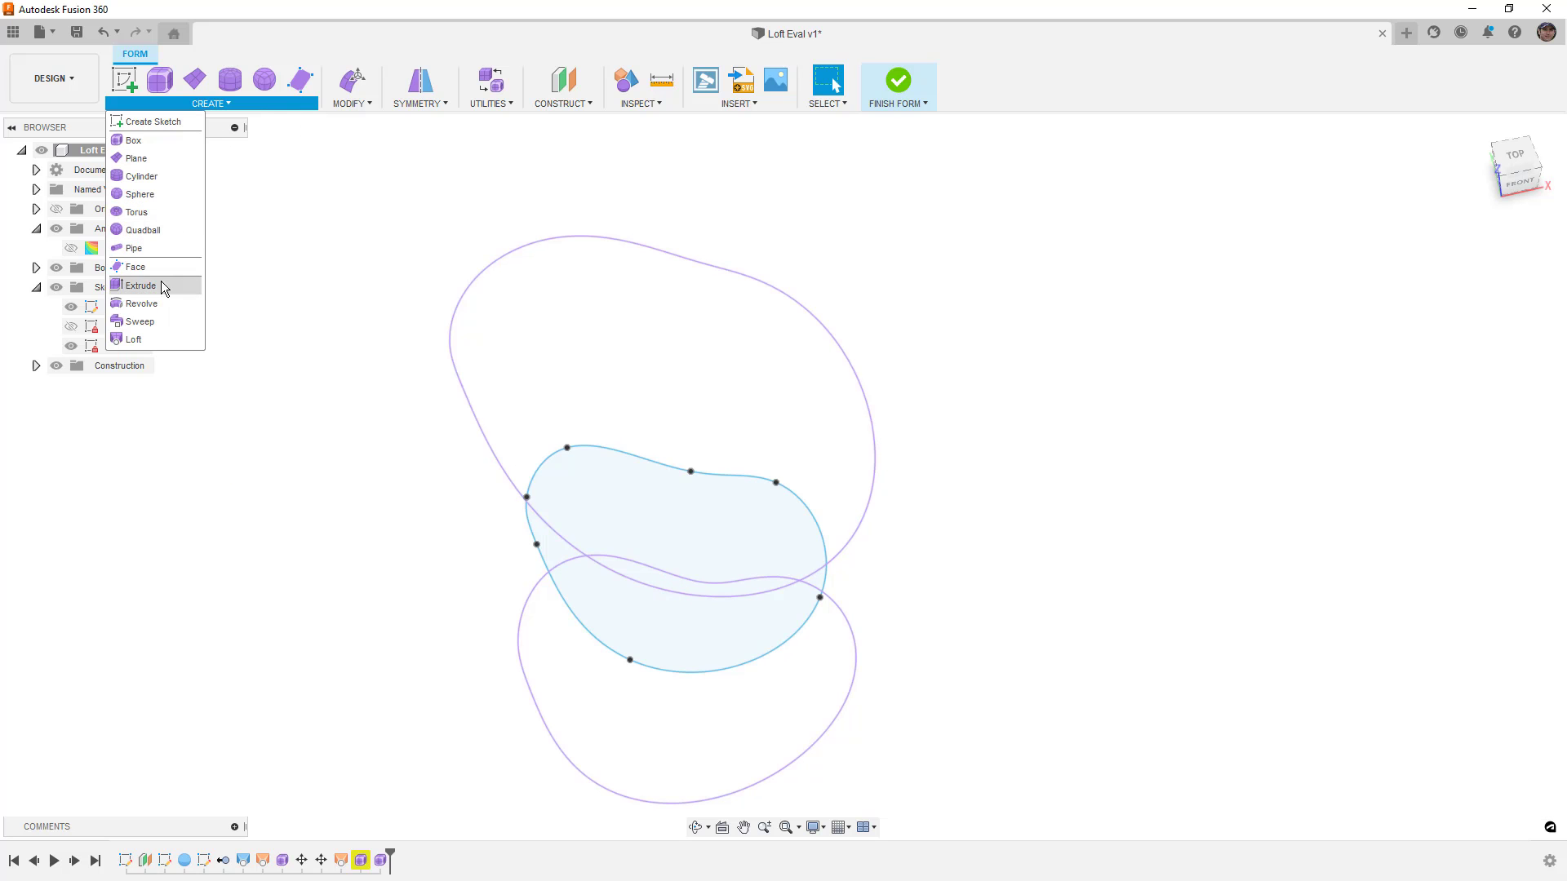
left_click(154, 336)
left_click(737, 674)
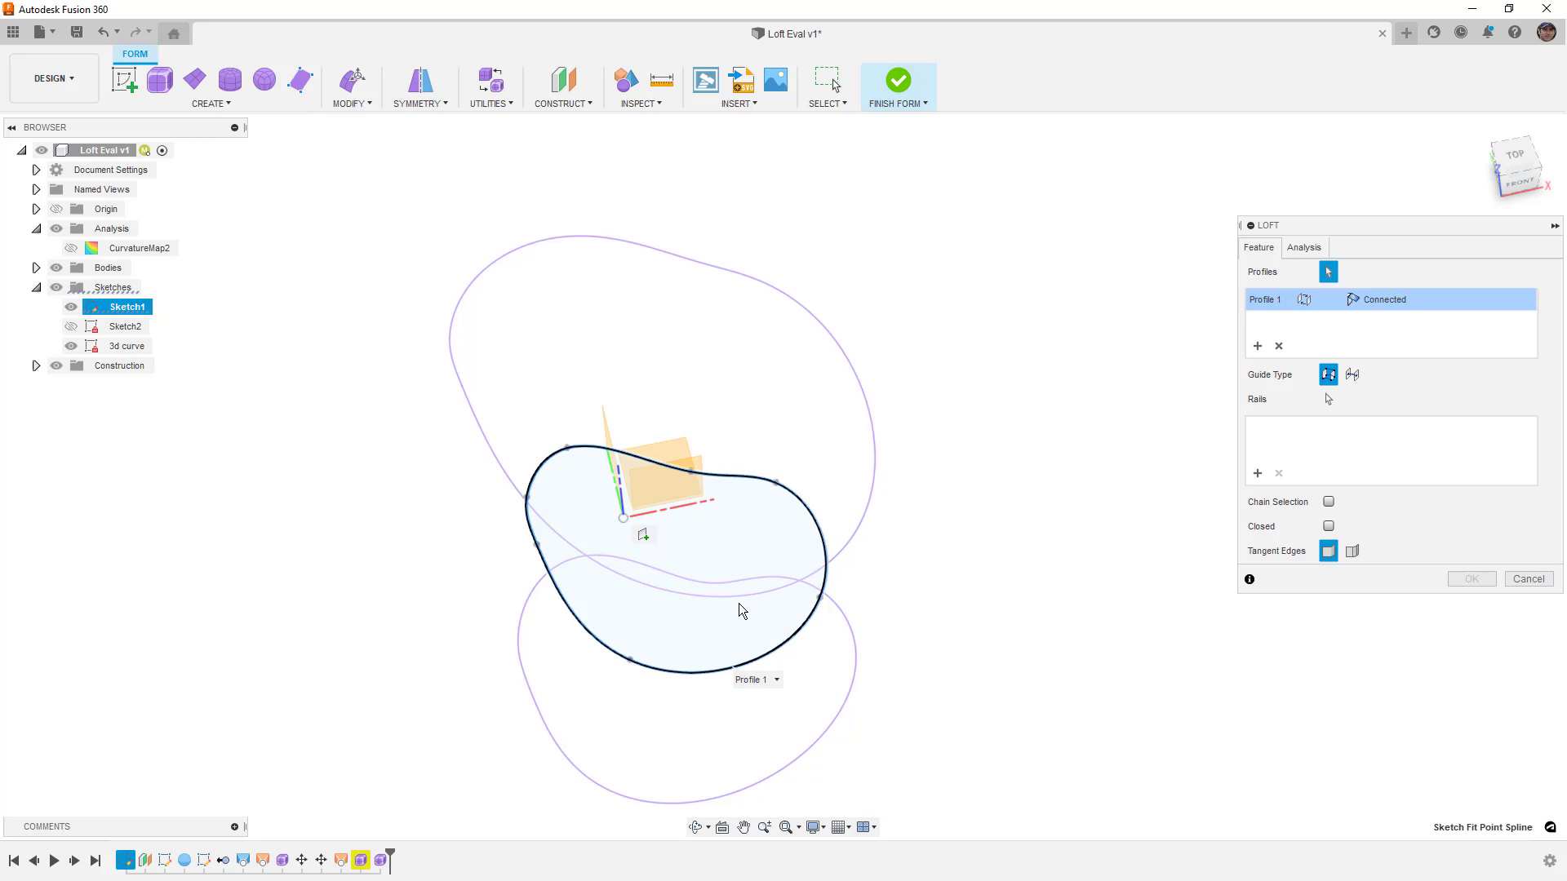
left_click(740, 598)
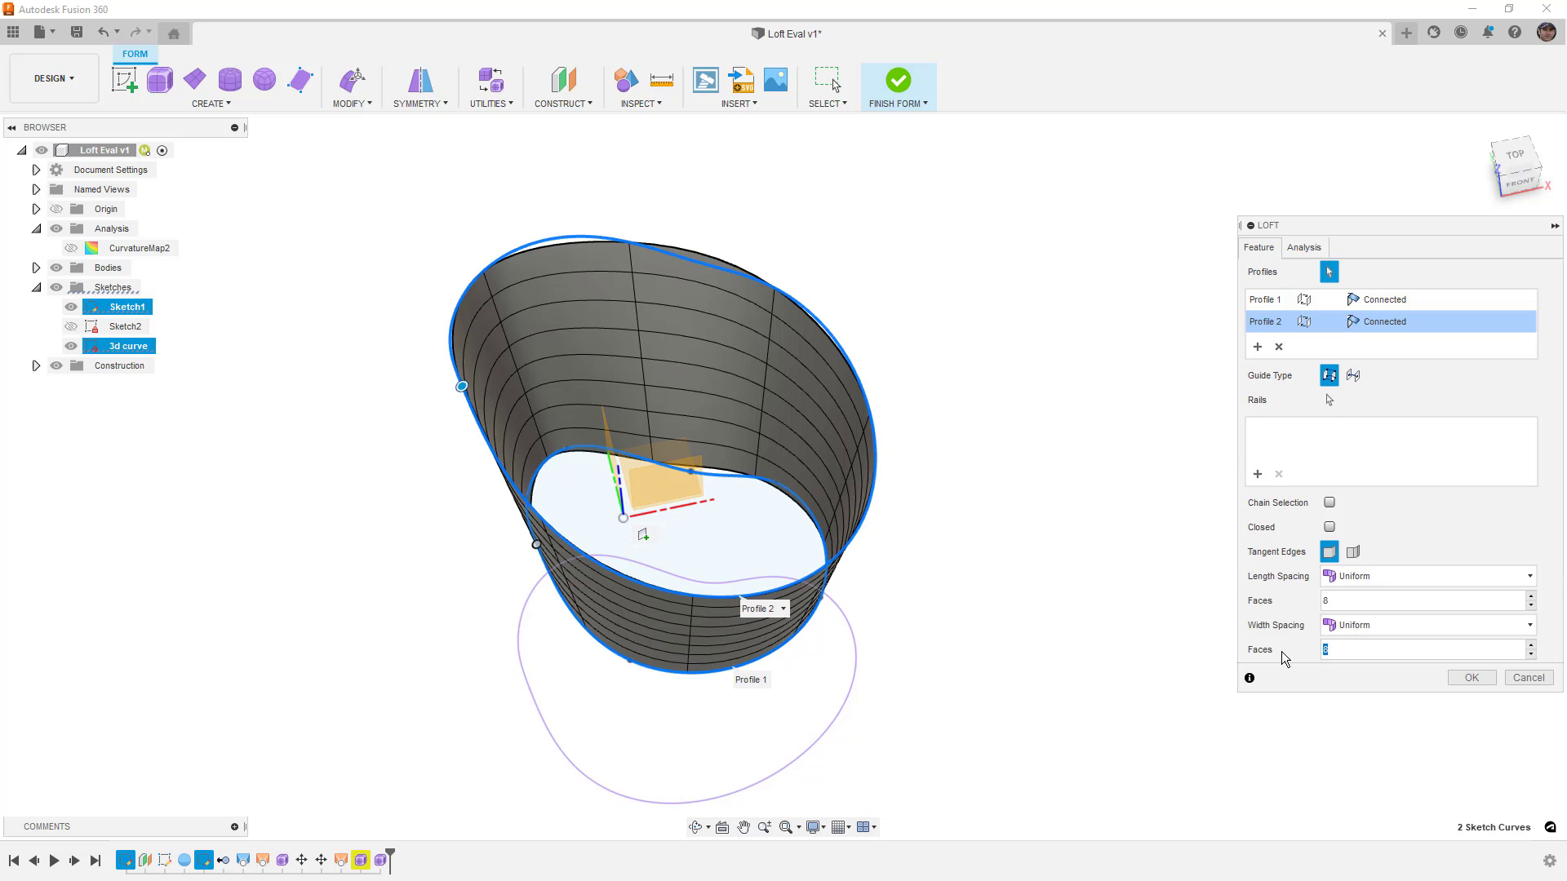
key("Return")
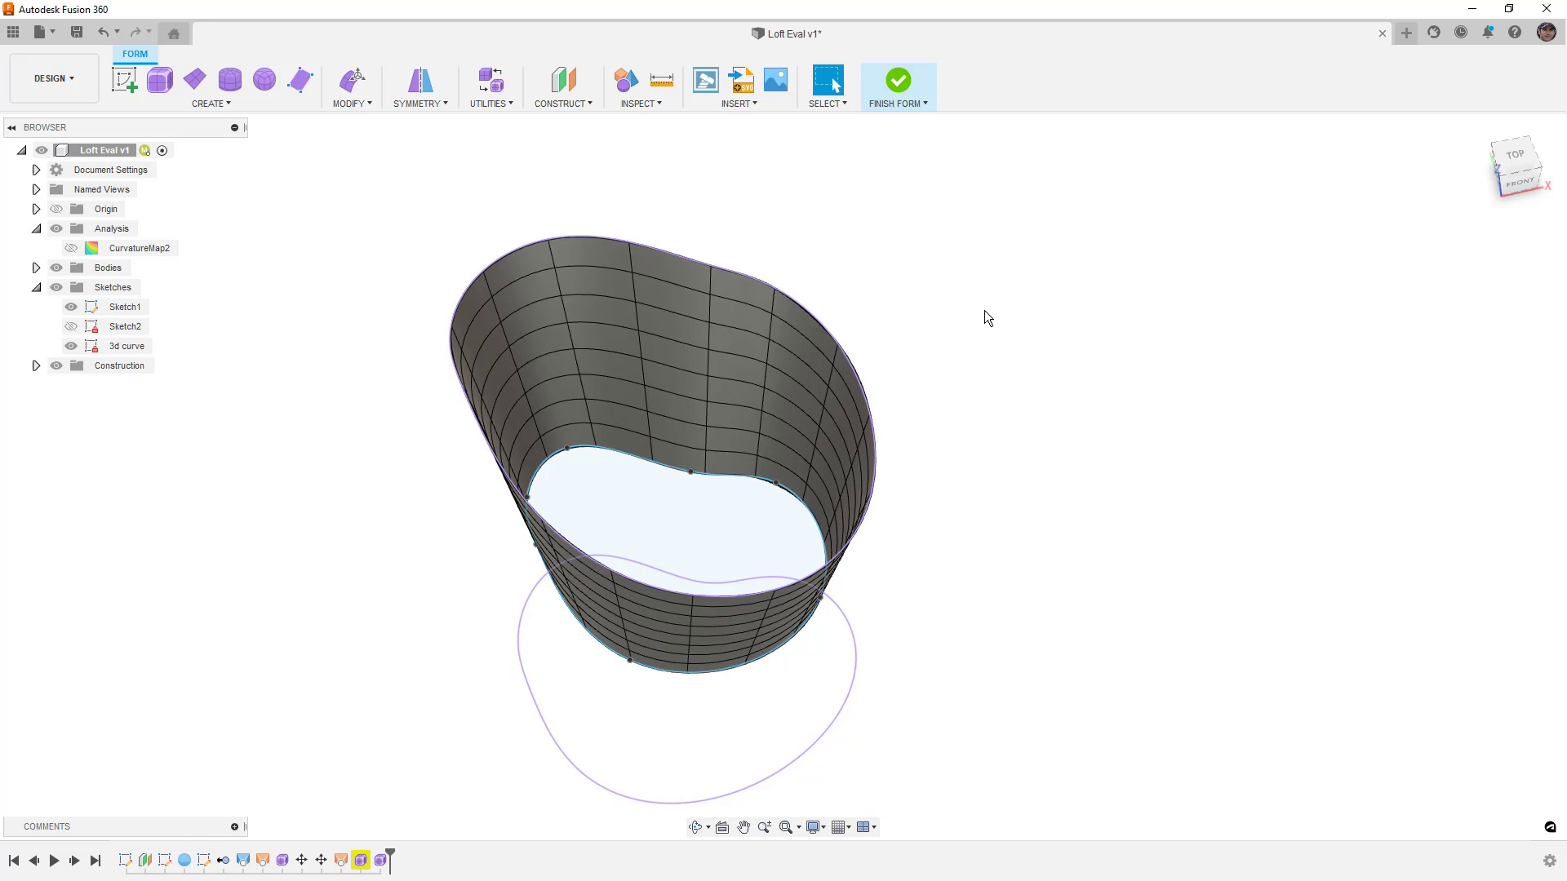
Try to finish the form, return to form editing and examine the self-intersecting seam along the loft's side.
left_click(894, 86)
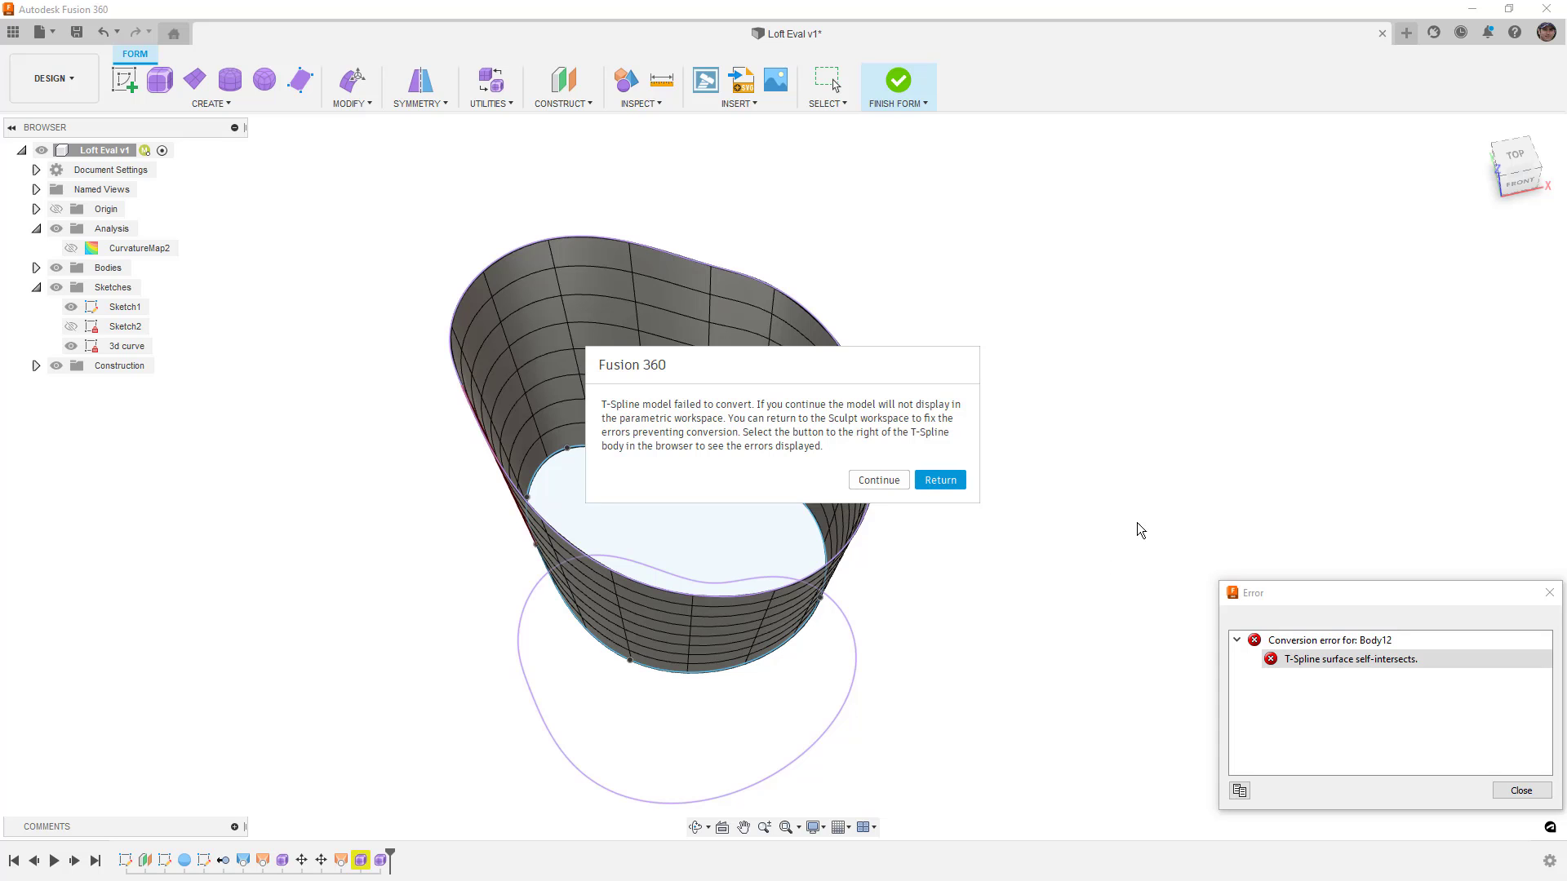
left_click(938, 480)
middle_click_drag(967, 634, 1045, 555, "shift")
scroll(579, 281, "up", 6)
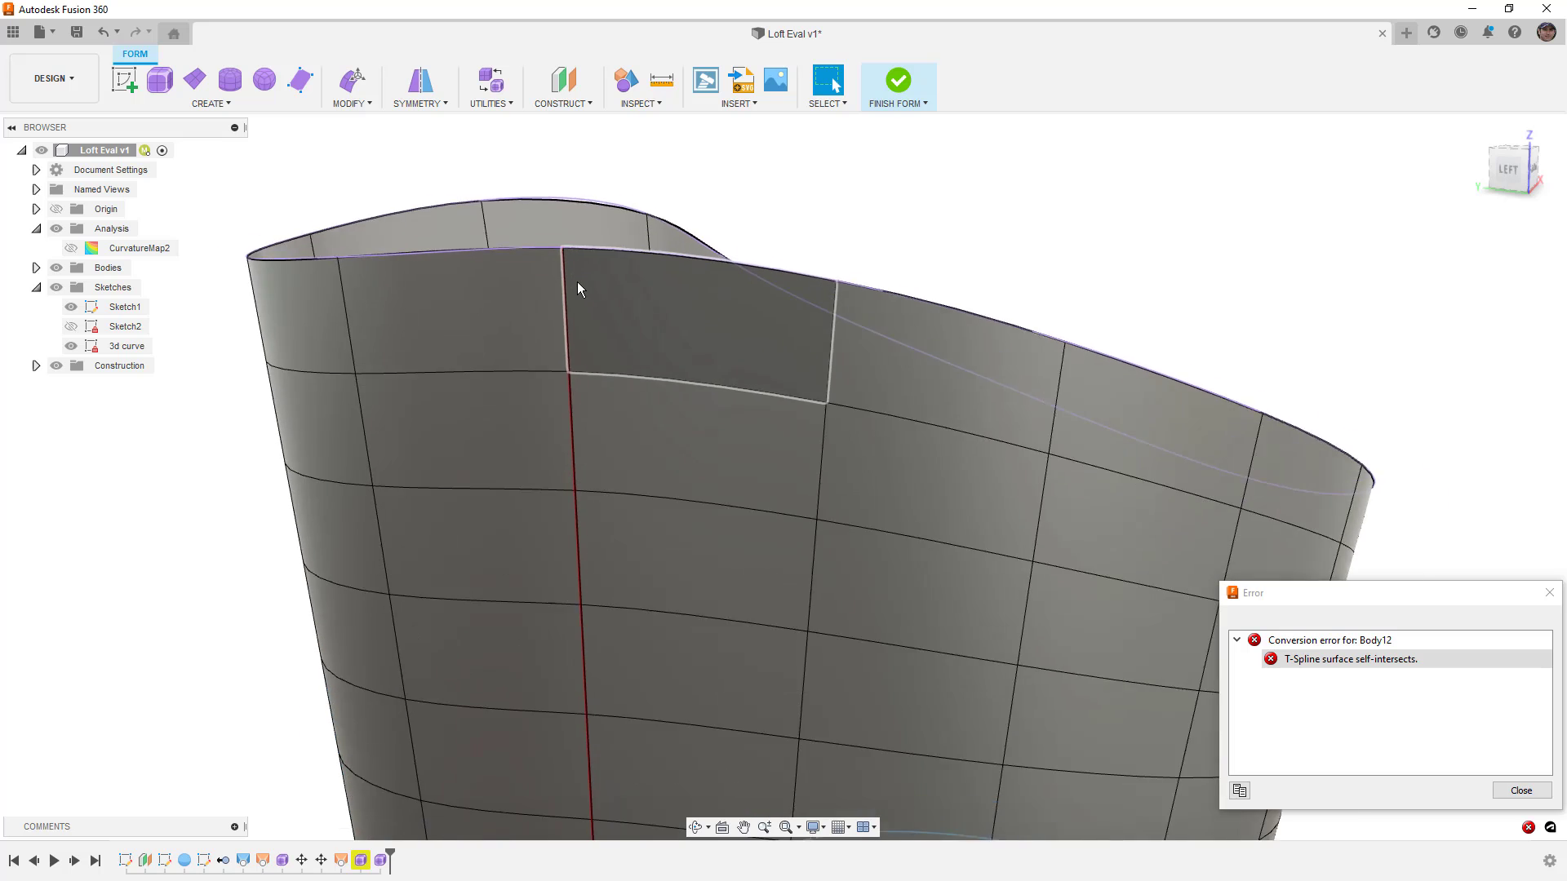
middle_click_drag(728, 283, 889, 379, "shift")
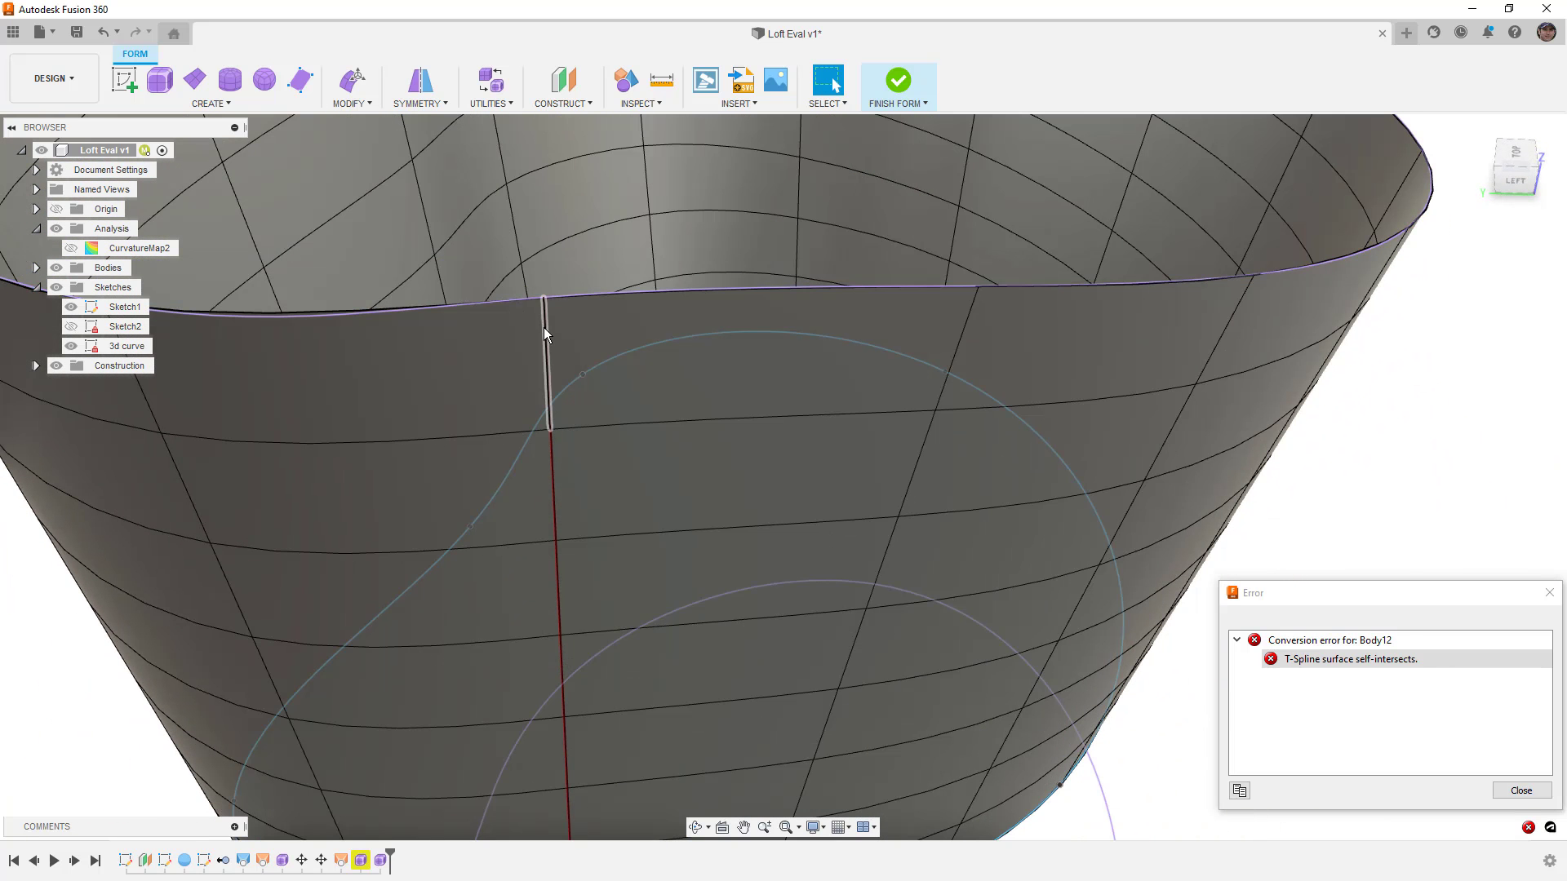
scroll(544, 326, "down", 5)
scroll(565, 324, "down", 2)
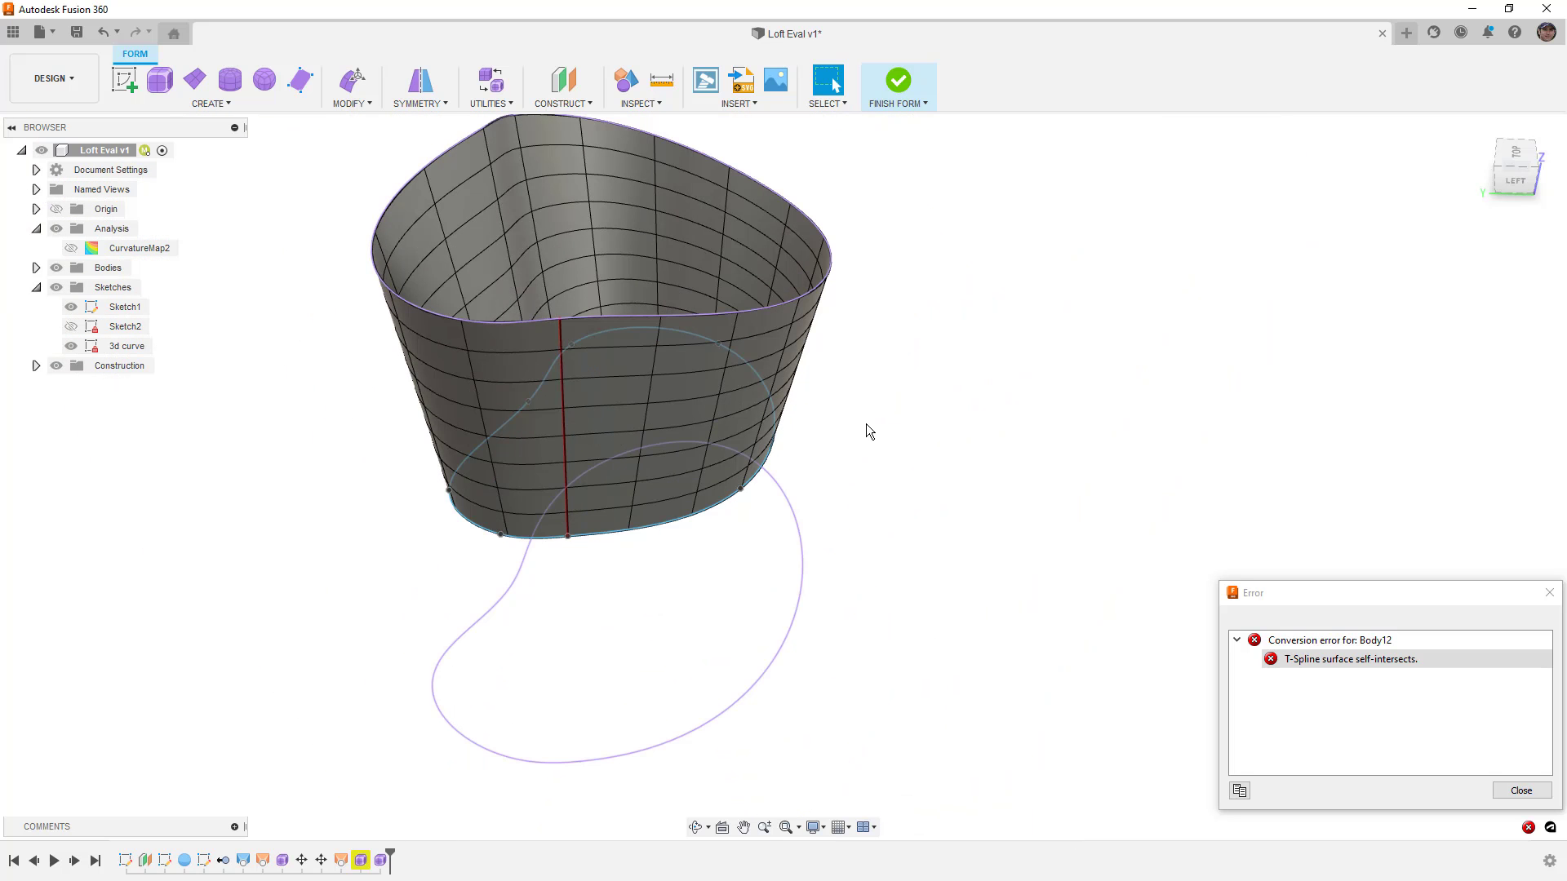
Dismiss the conversion error report and delete the full seam edge loop from the form loft.
left_click(560, 364)
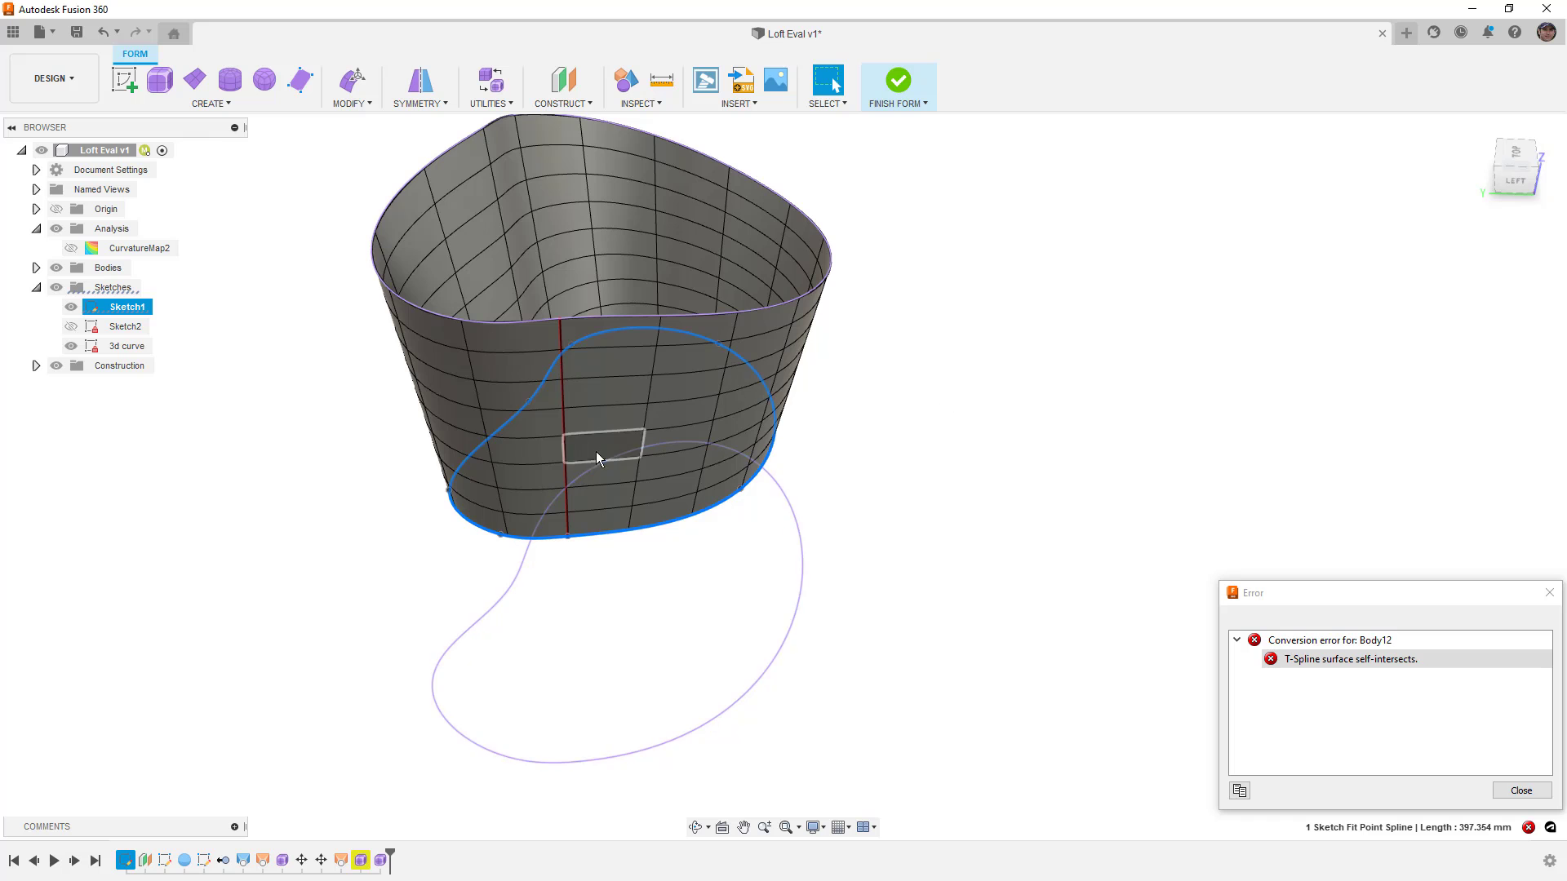
middle_click_drag(601, 417, 1367, 749, "shift")
left_click(1521, 791)
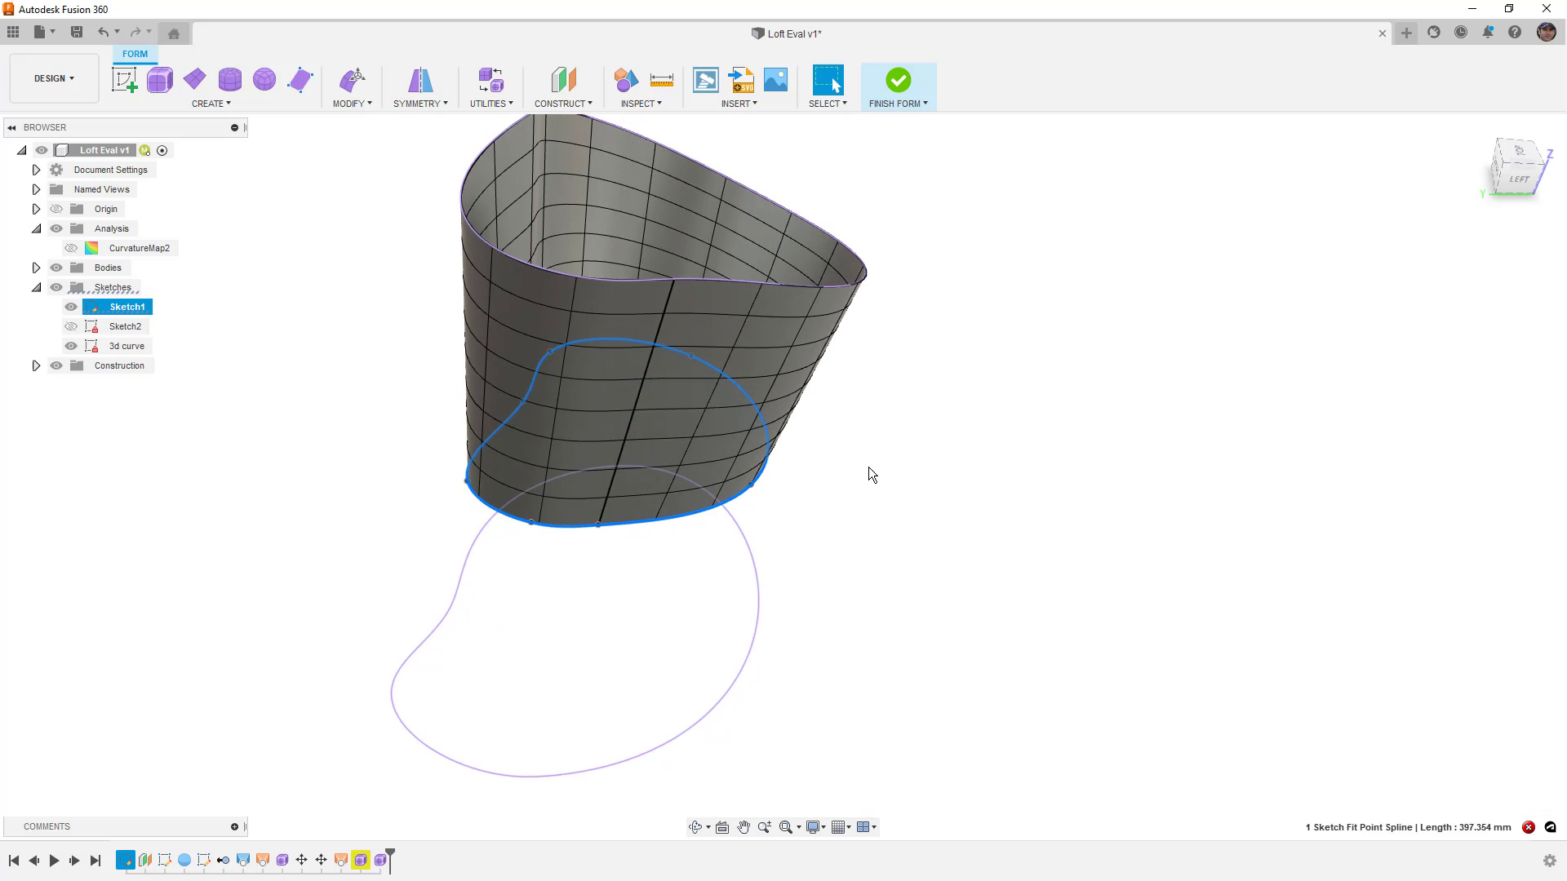
double_click(650, 365)
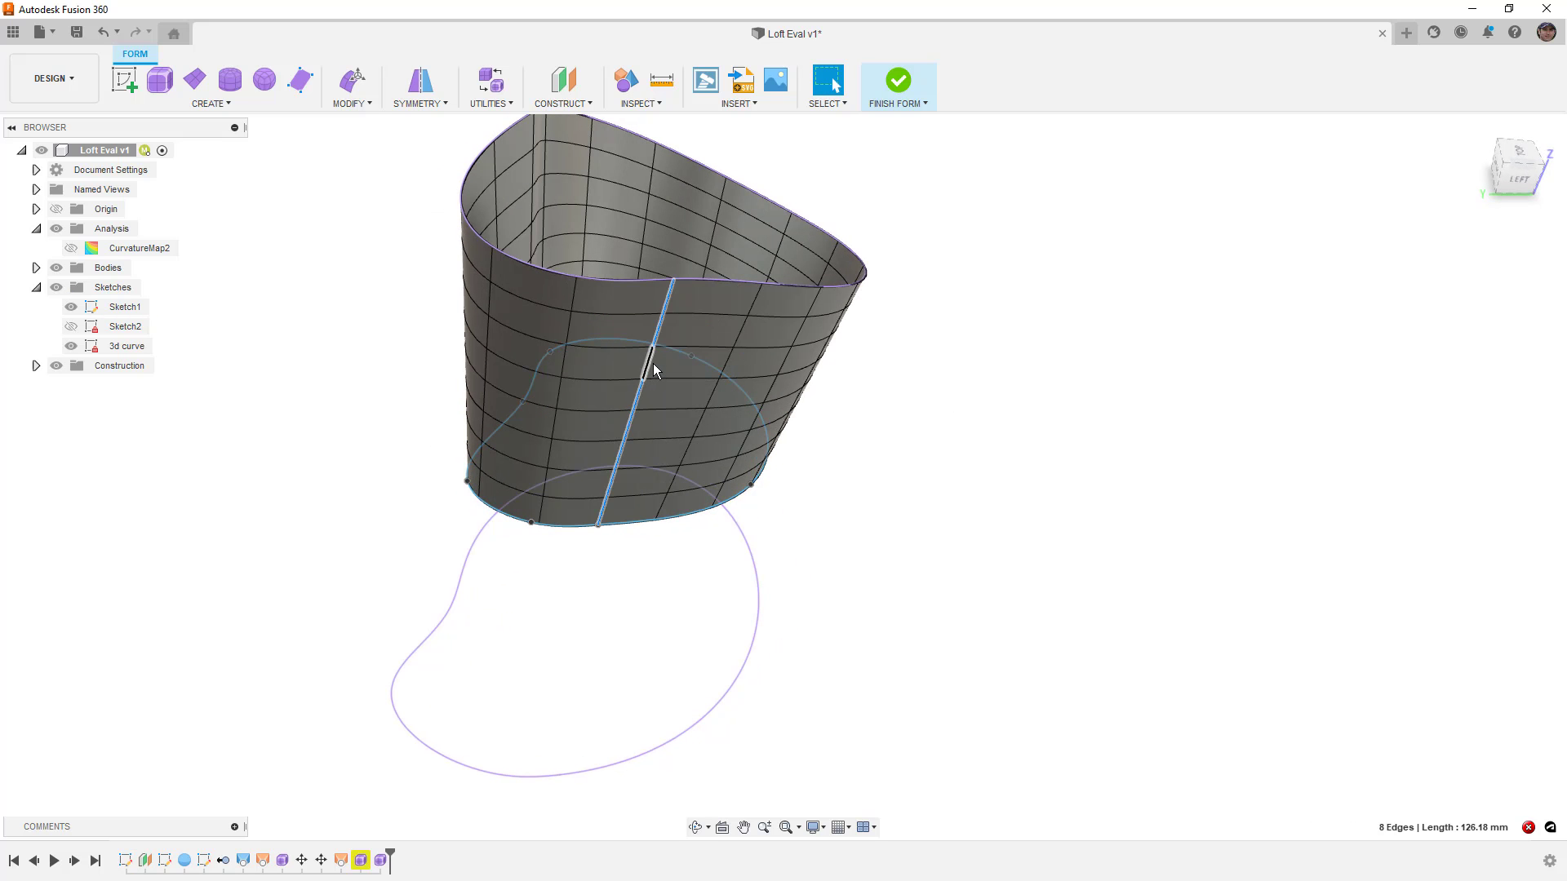
key("Delete")
Bridge the two open edge loops of the gap left in the loft, using 1 face across.
middle_click_drag(933, 471, 654, 336, "shift")
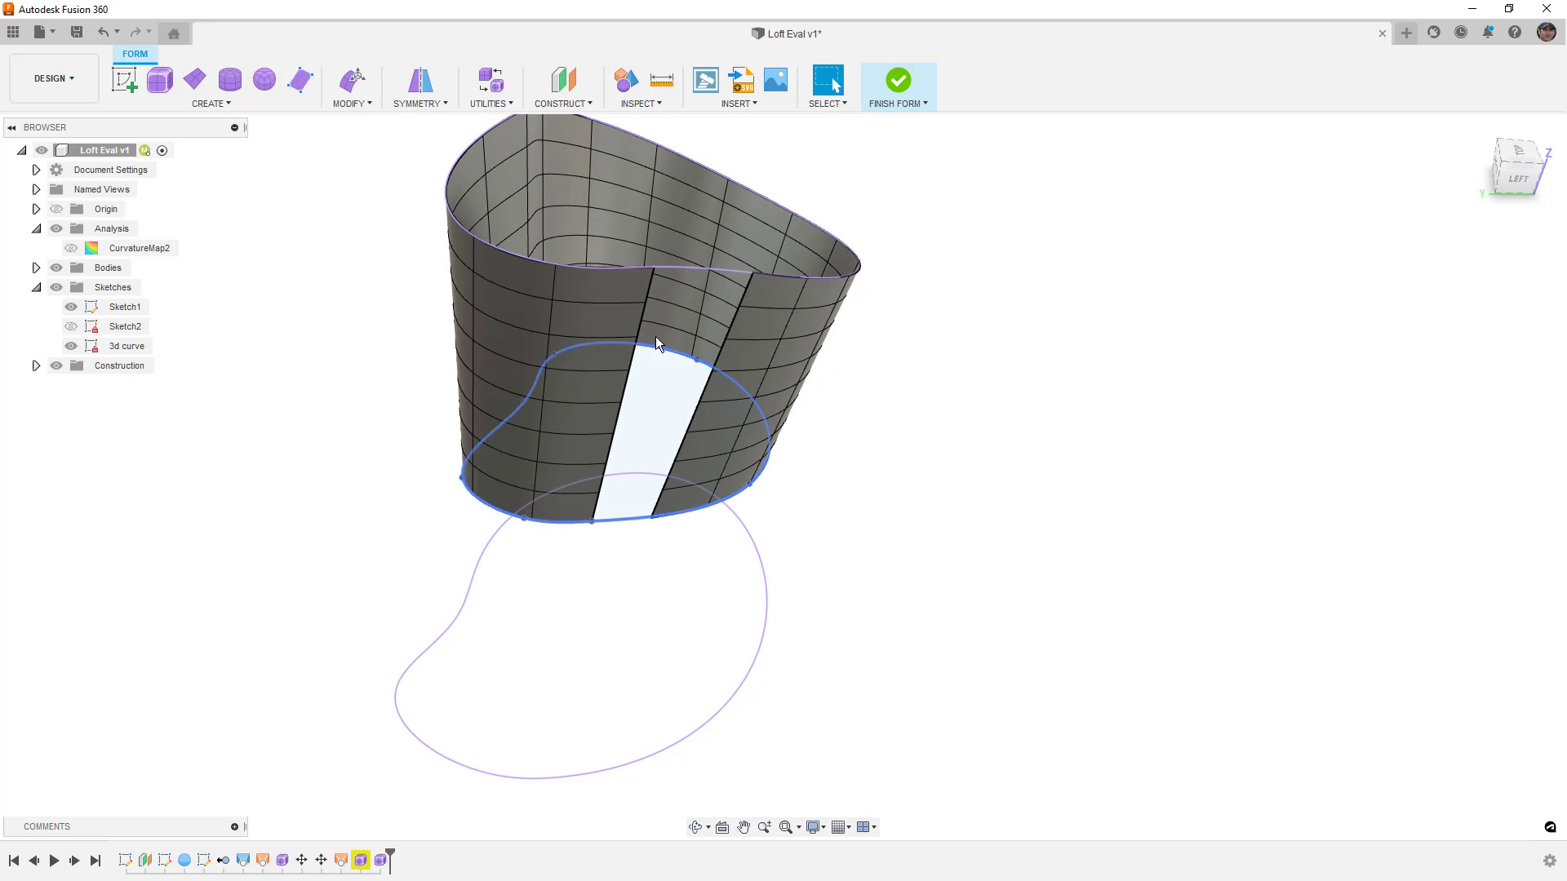
left_click(350, 103)
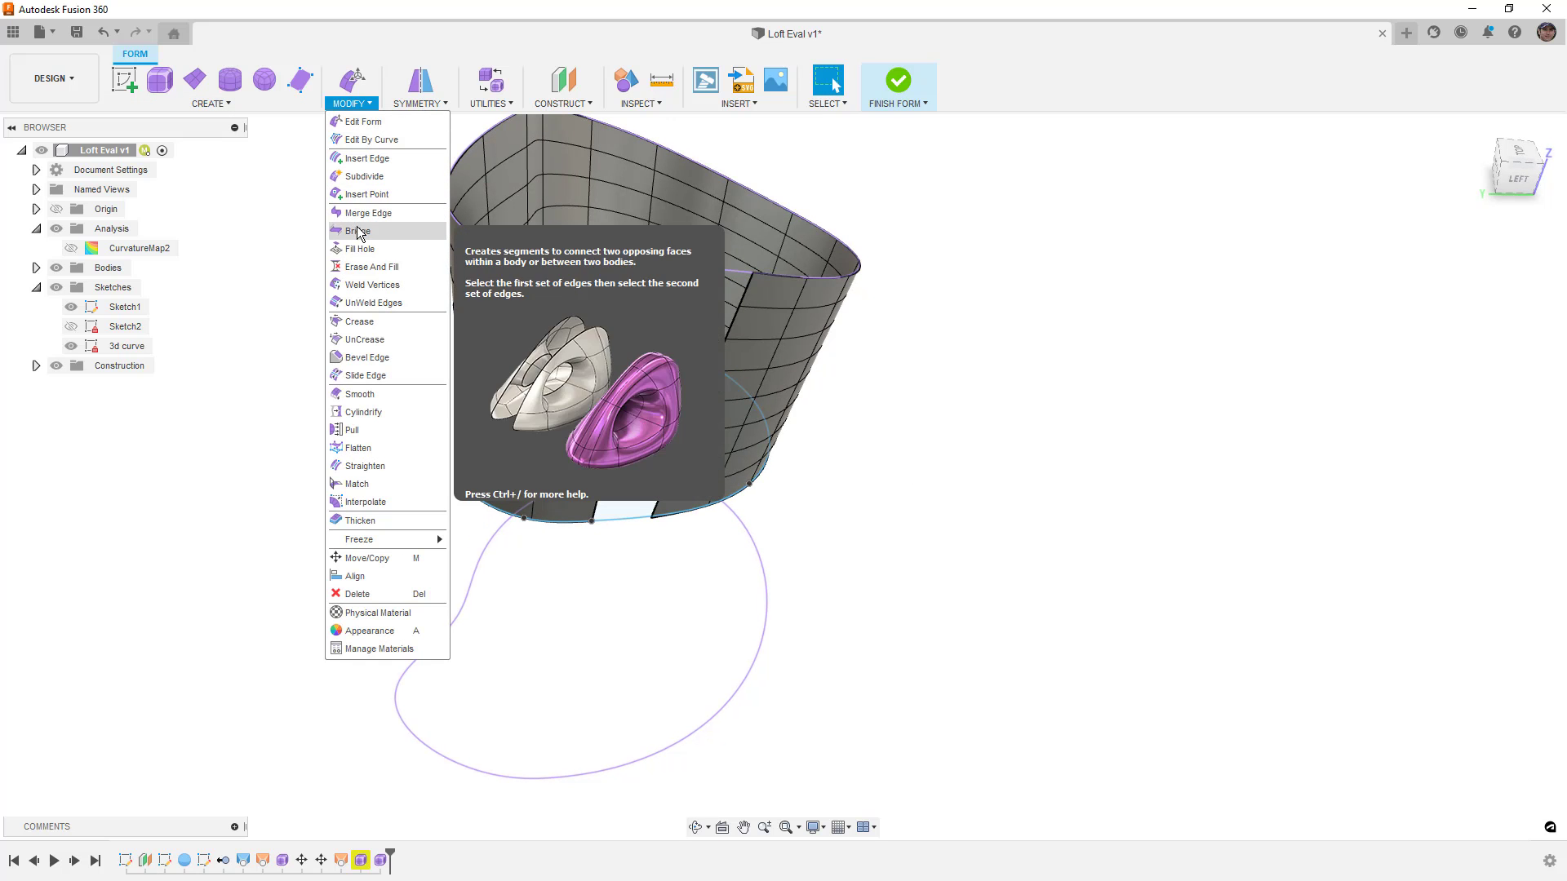
left_click(357, 231)
left_click(750, 290)
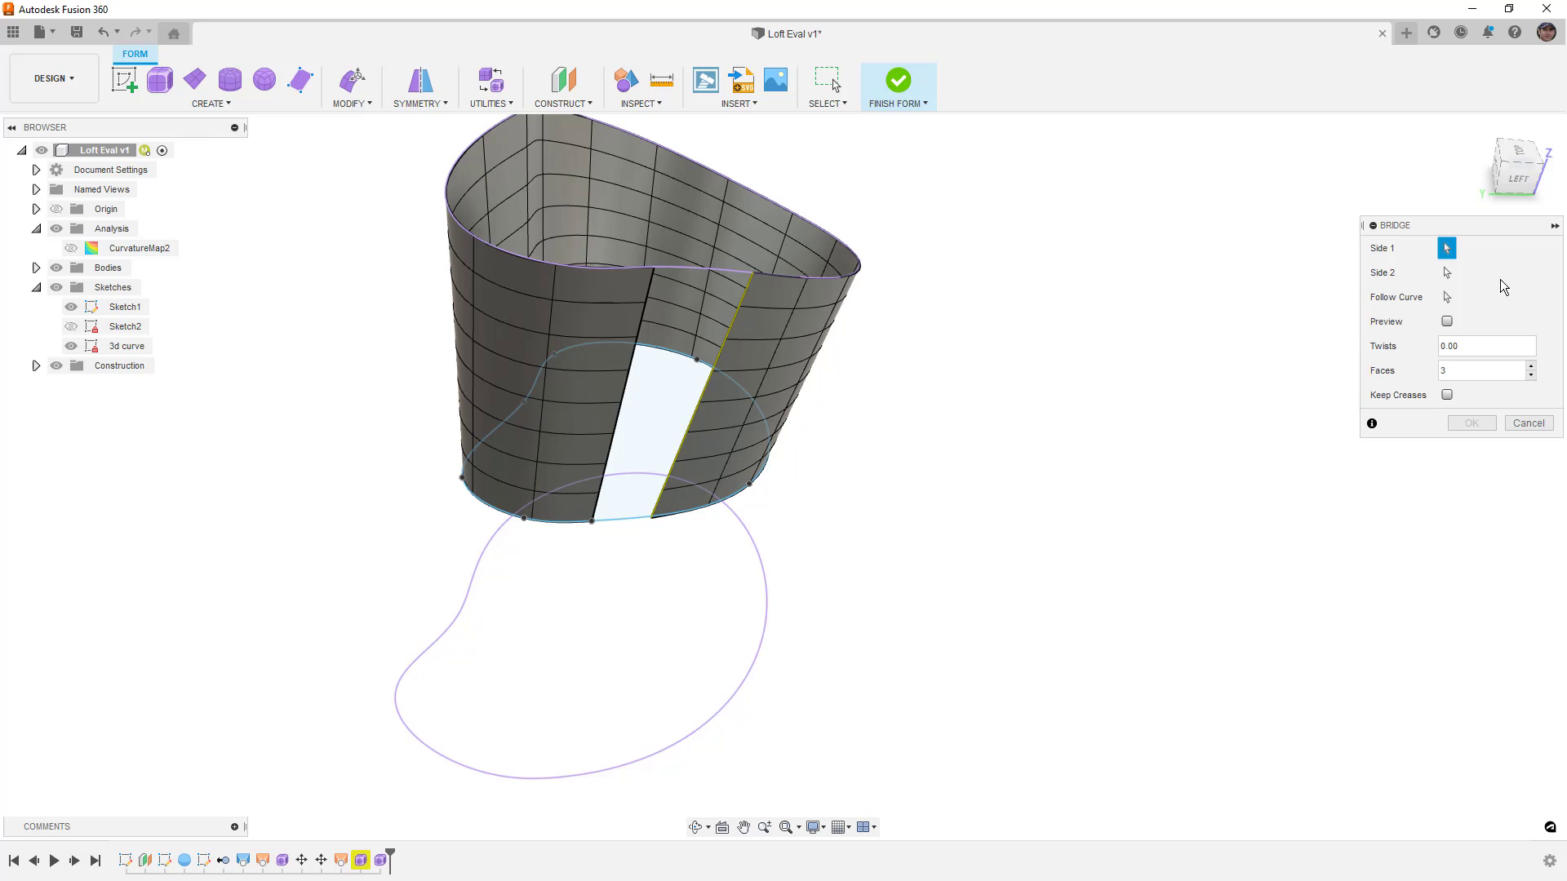
left_click(1447, 272)
left_click(649, 279)
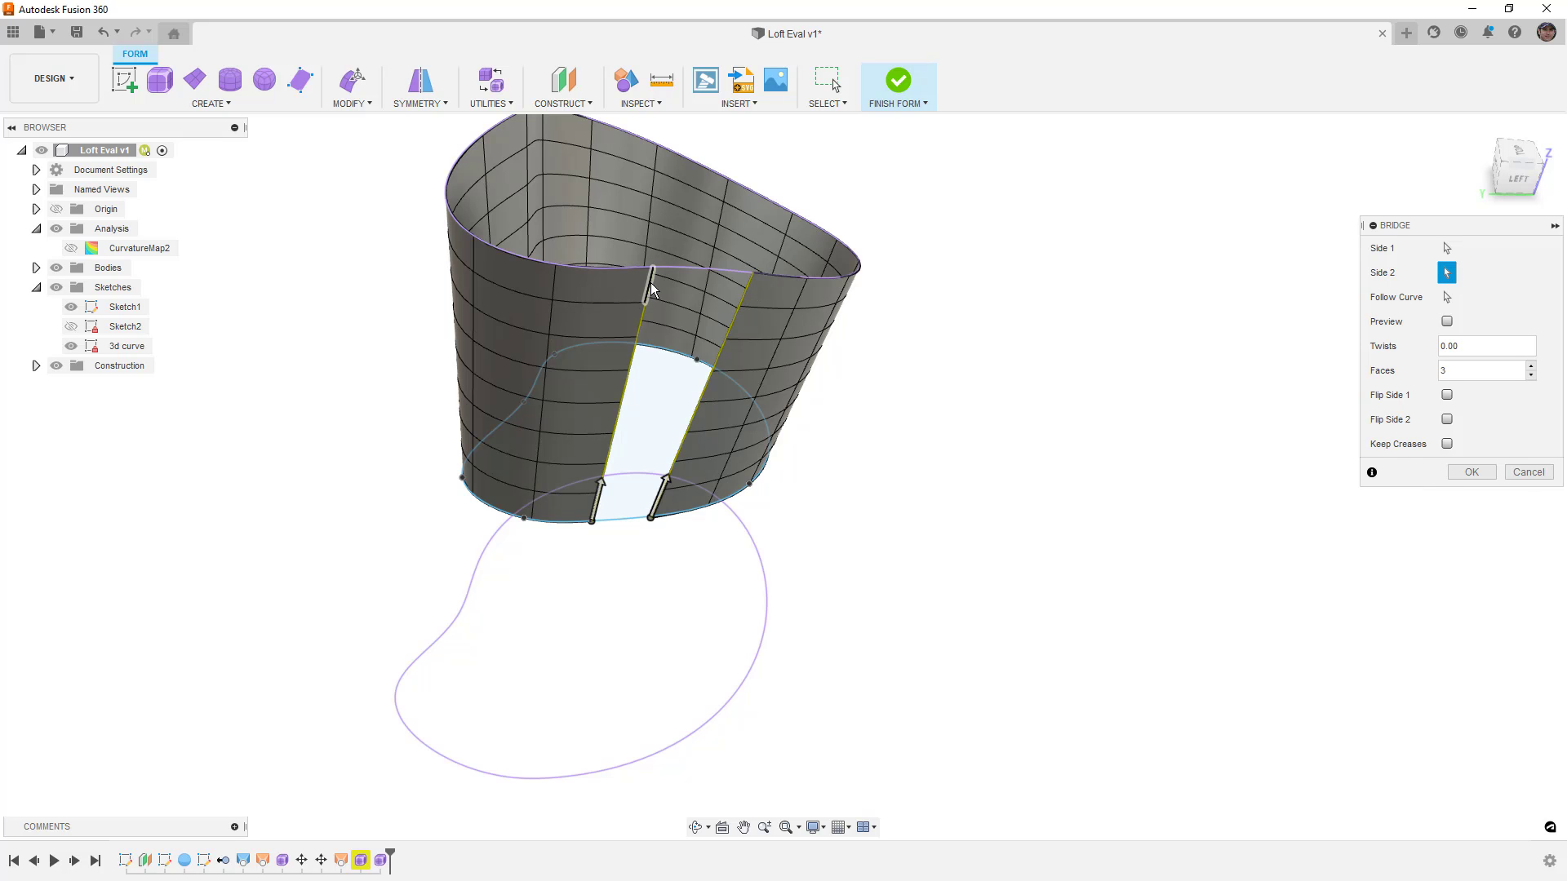
left_click(1531, 376)
left_click(1532, 376)
left_click(1472, 472)
Finish the form with the bridged loft and return to the surface environment.
middle_click_drag(1189, 455, 1135, 431, "shift")
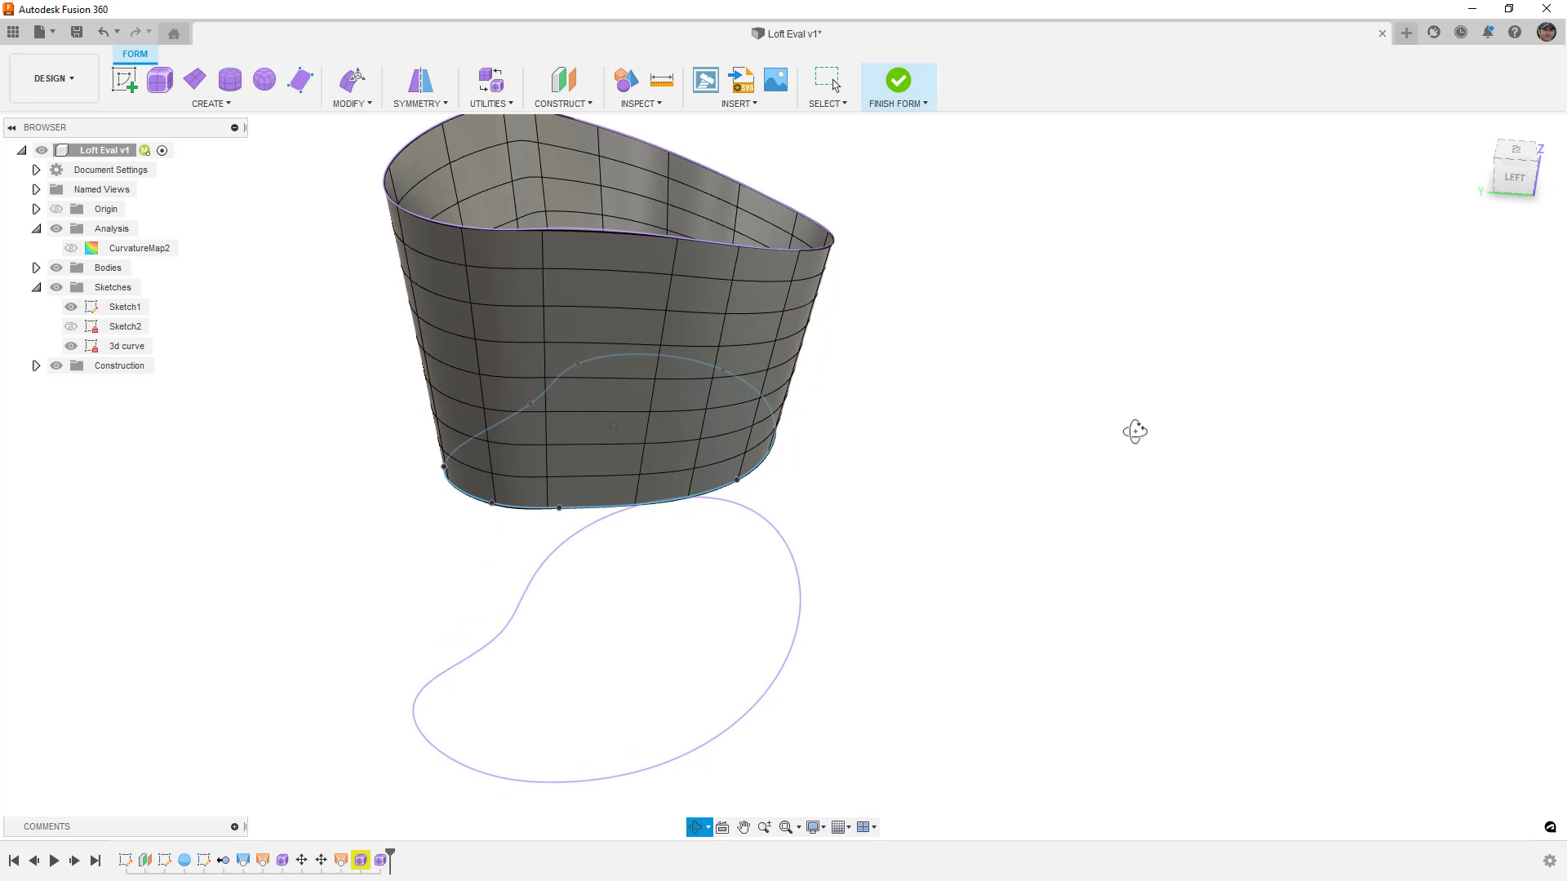
left_click(905, 82)
middle_click_drag(1017, 323, 1036, 389)
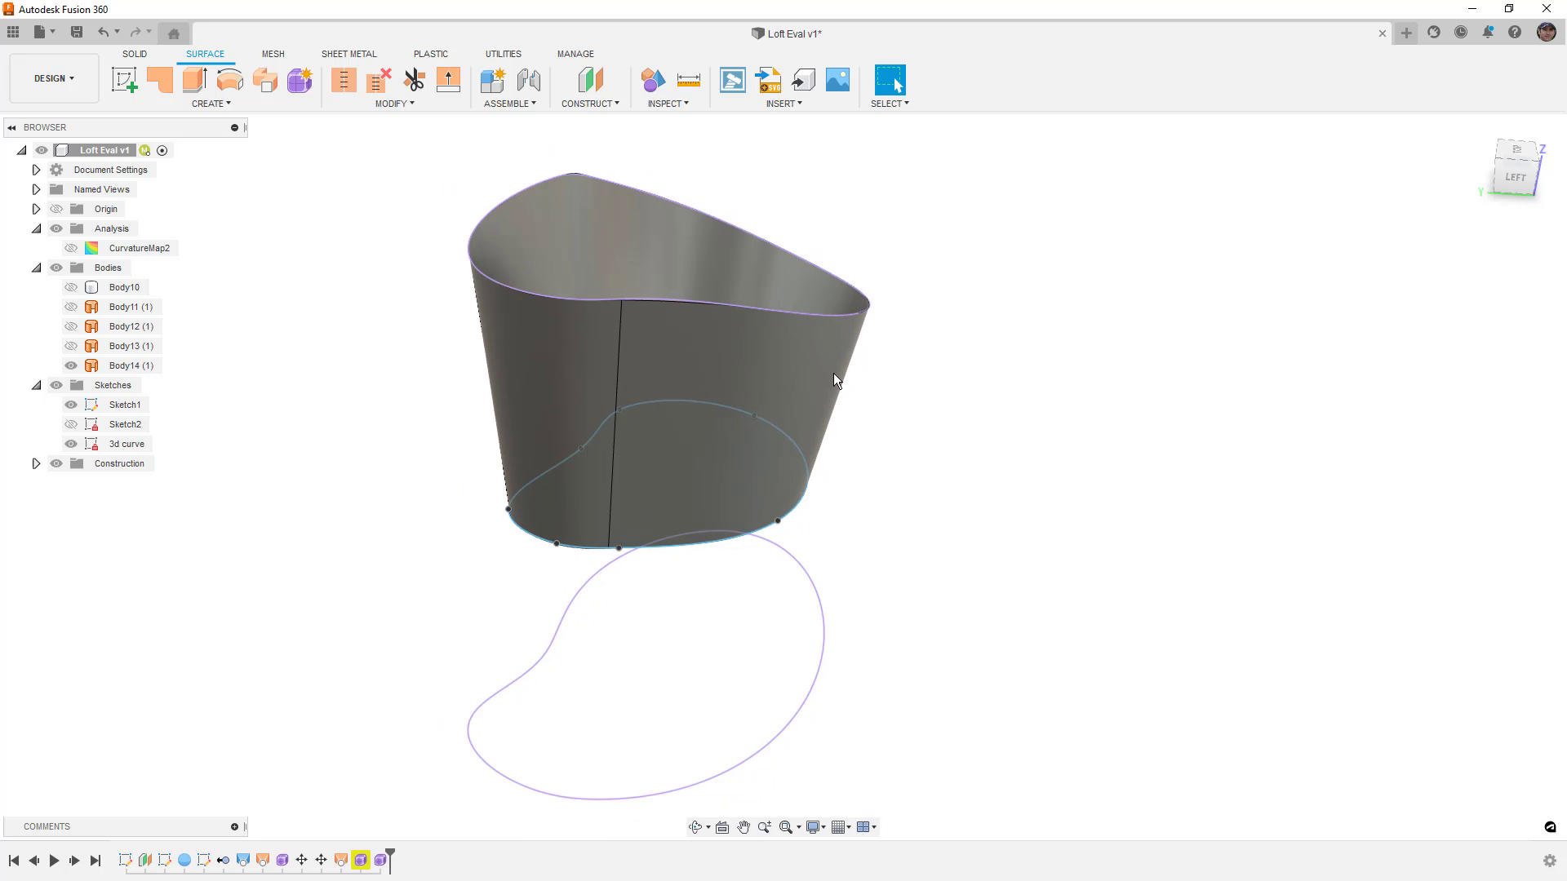
Briefly show the surface loft Body13 over the form loft Body14 to compare them, and examine Body14 from several angles.
middle_click_drag(404, 341, 397, 374, "shift")
left_click(74, 346)
left_click(72, 346)
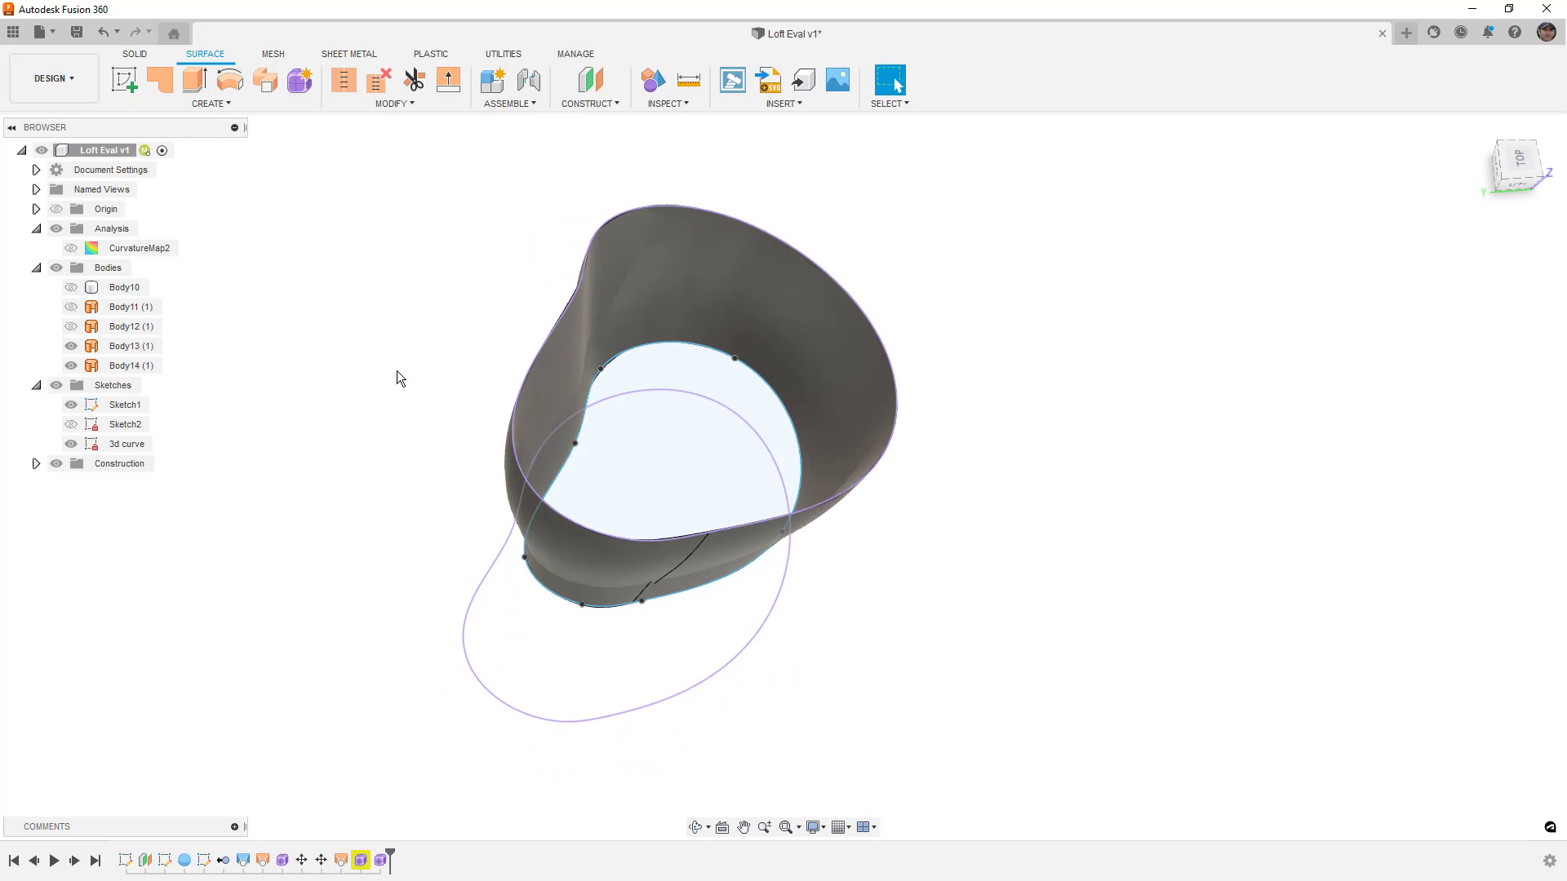
left_click(122, 366)
middle_click_drag(492, 423, 522, 238, "shift")
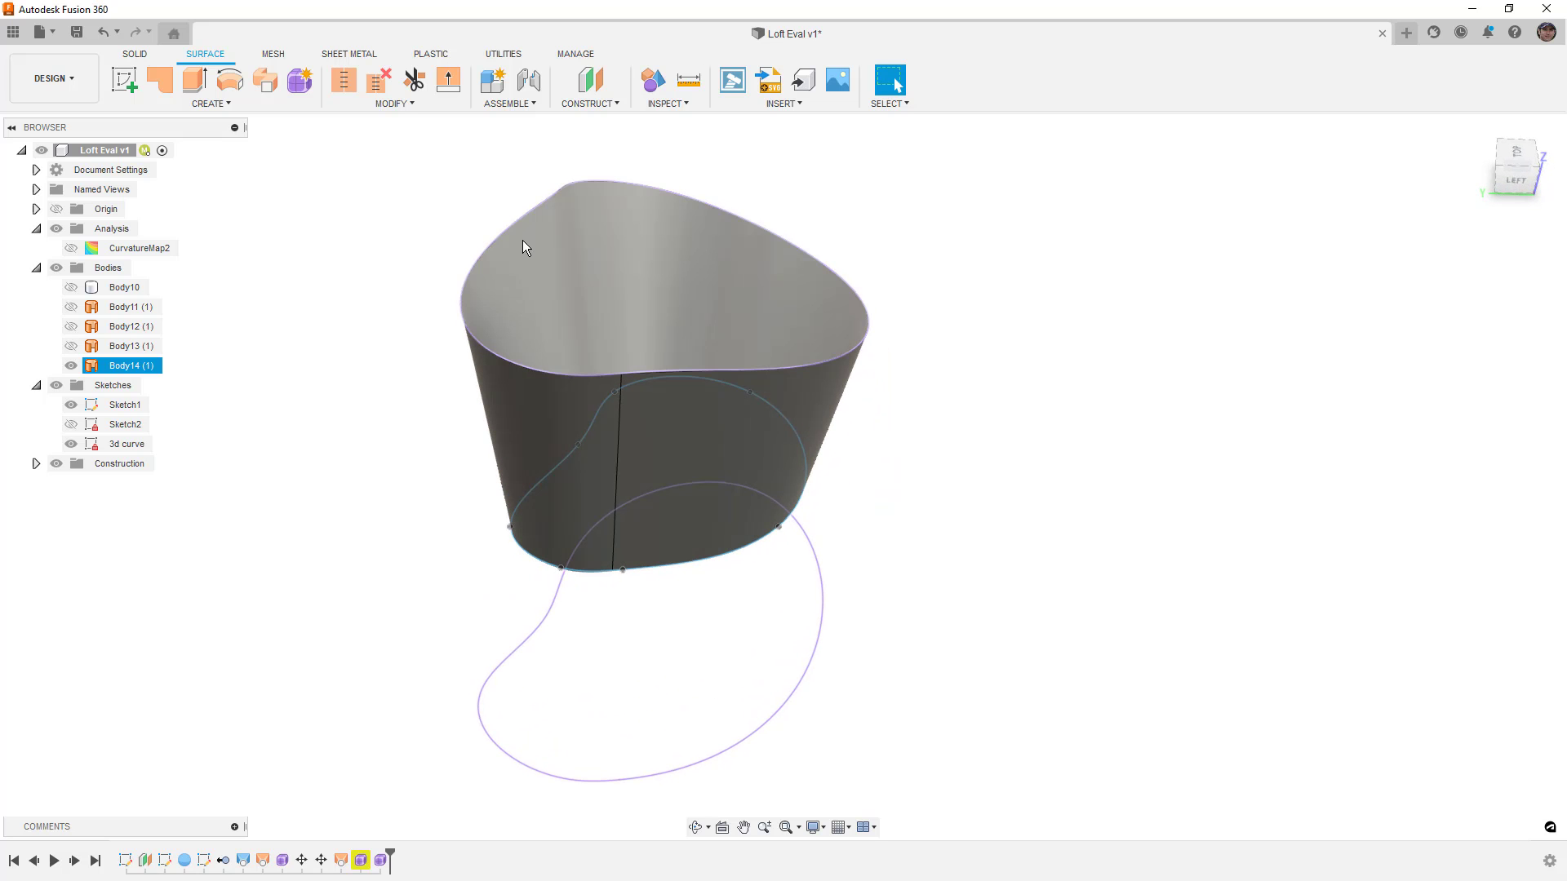
key("Escape")
Hide the 3d curve sketch and Sketch1 and inspect the form loft Body14 on its own.
left_click(71, 444)
left_click(71, 404)
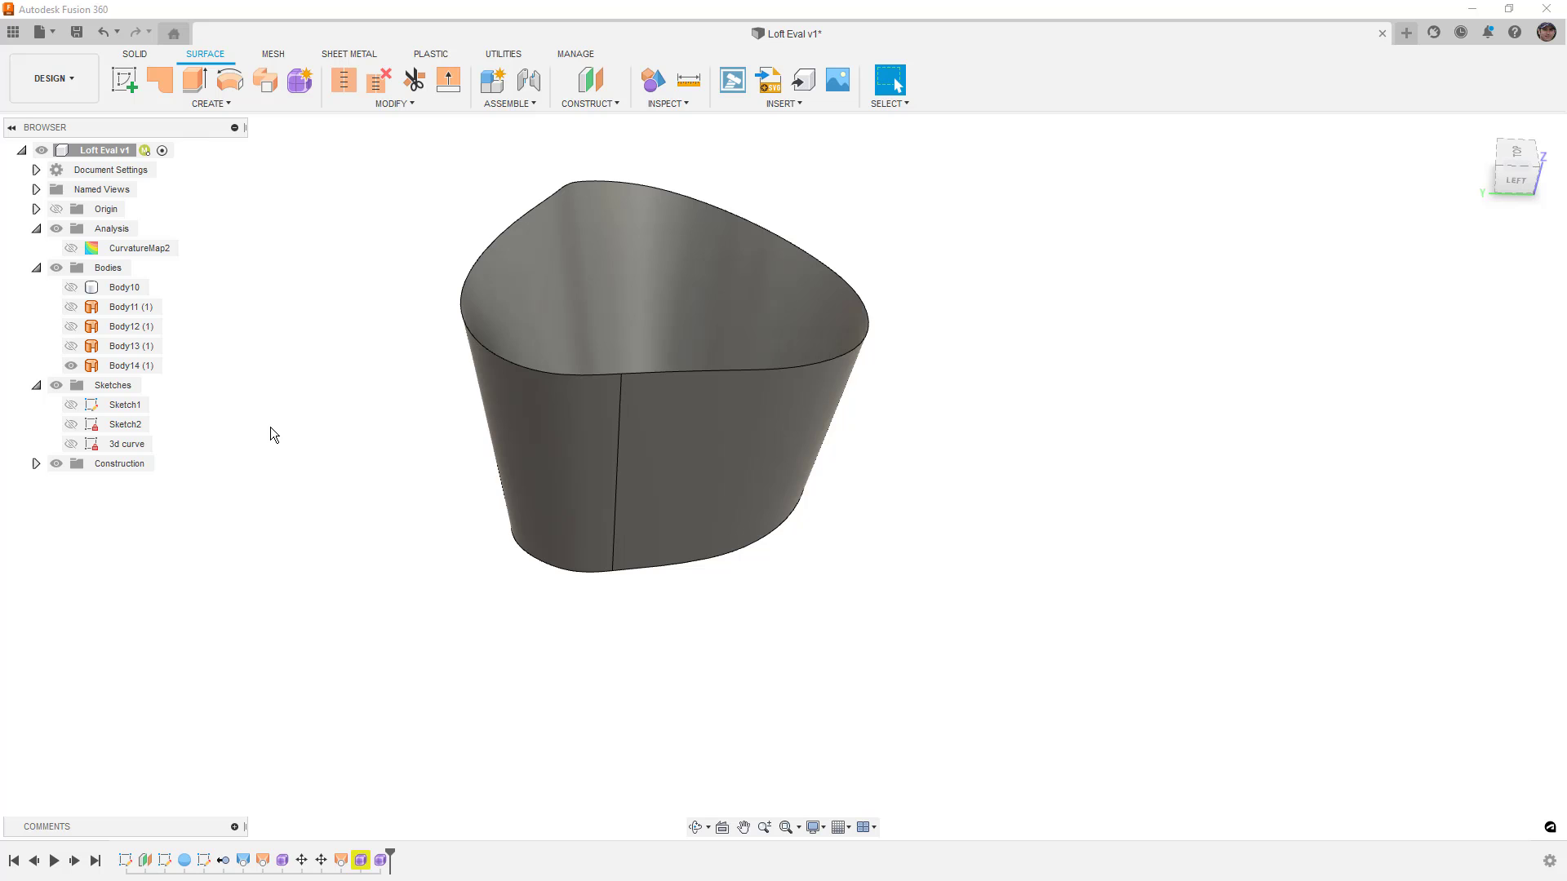
left_click(487, 346)
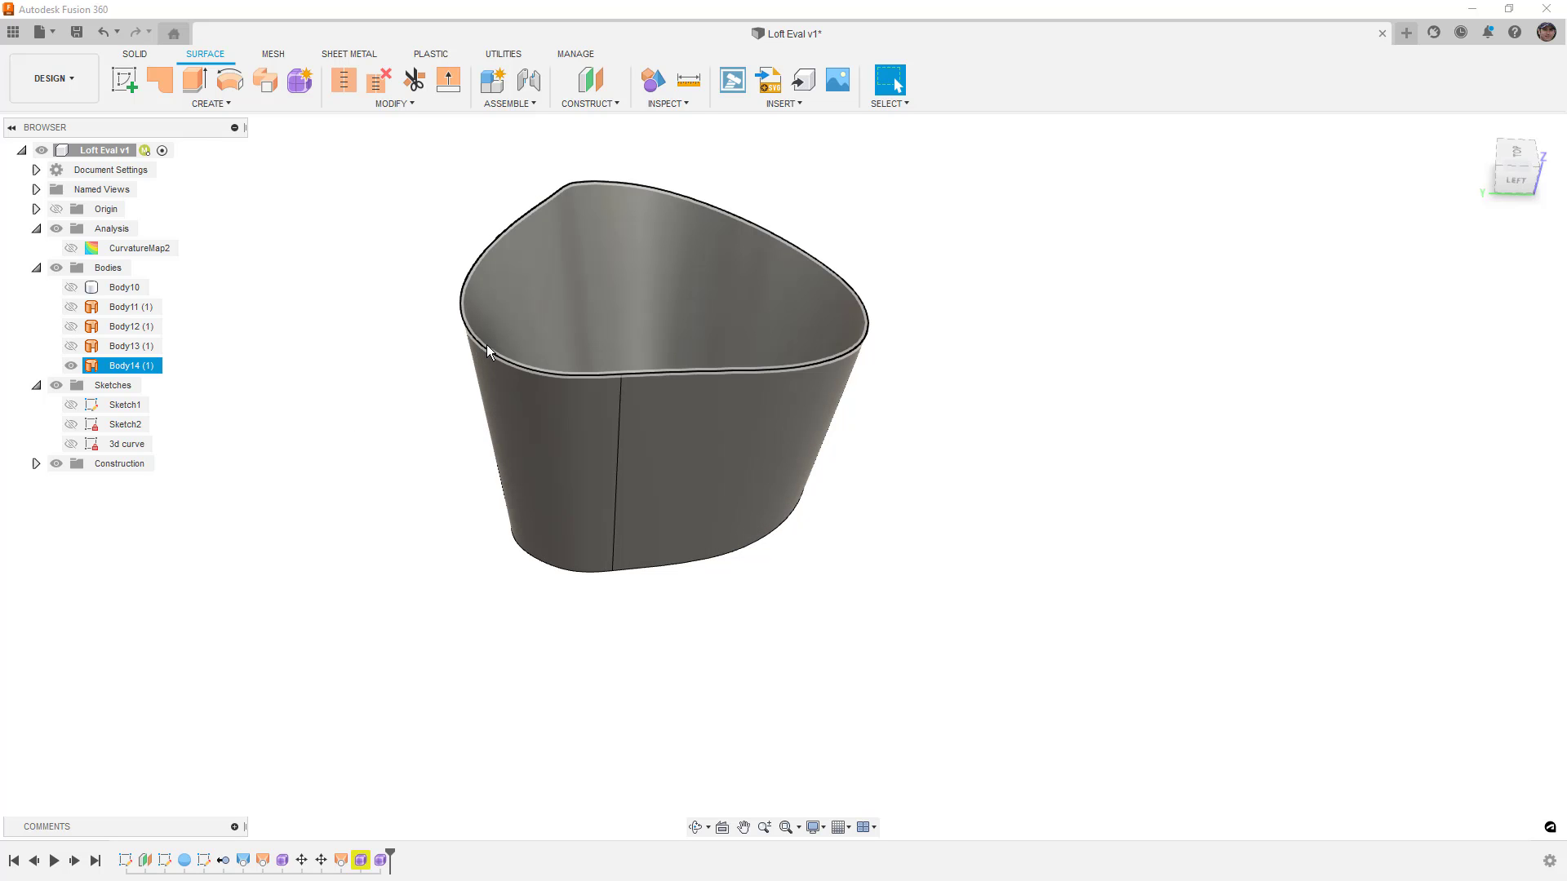
left_click(400, 341)
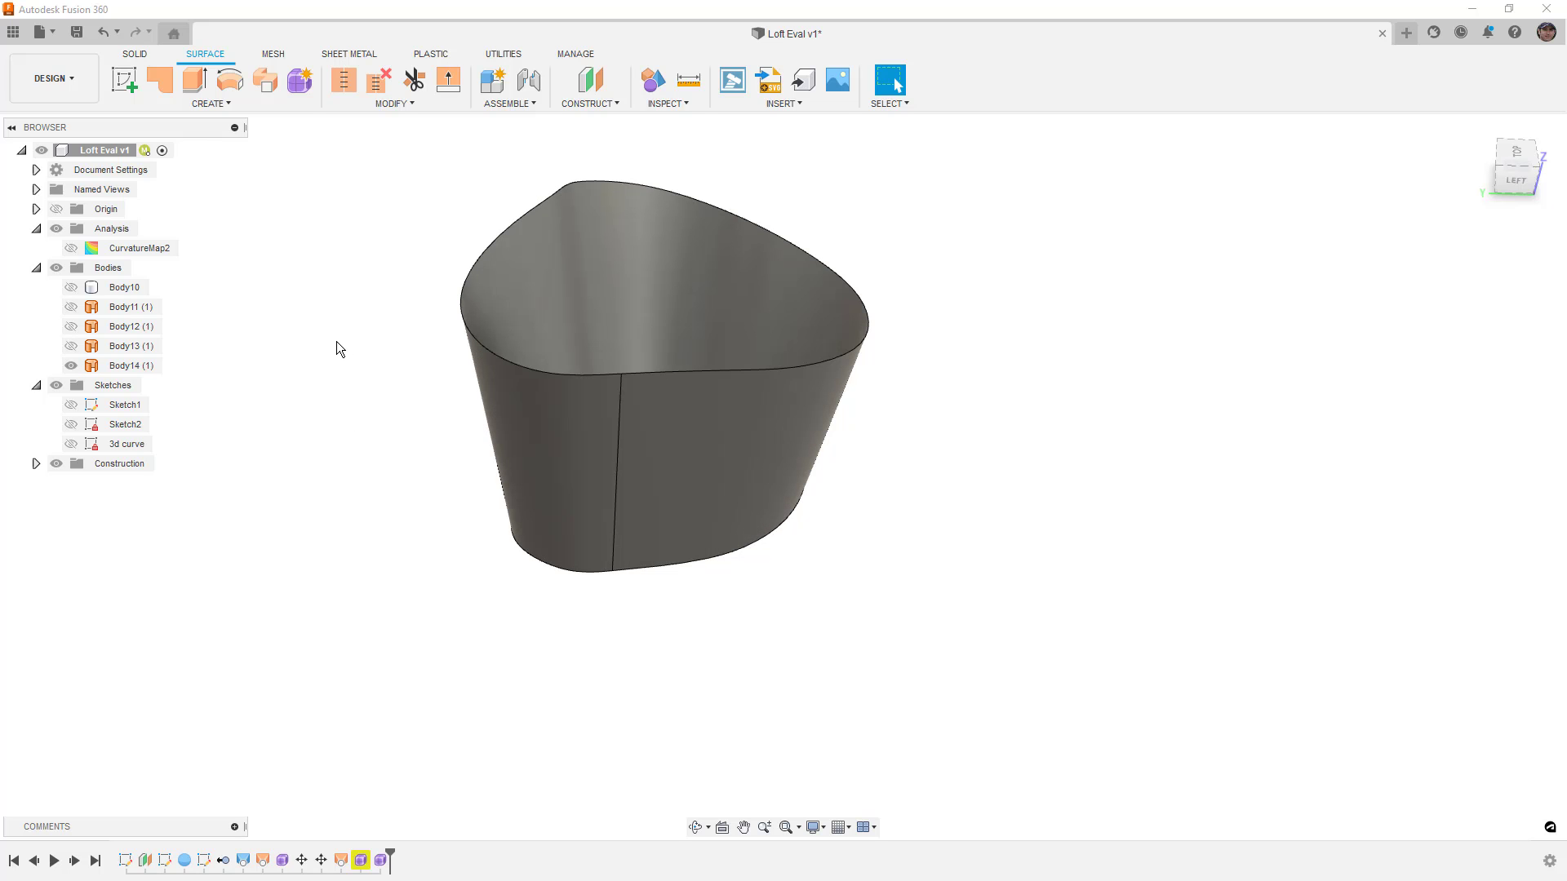